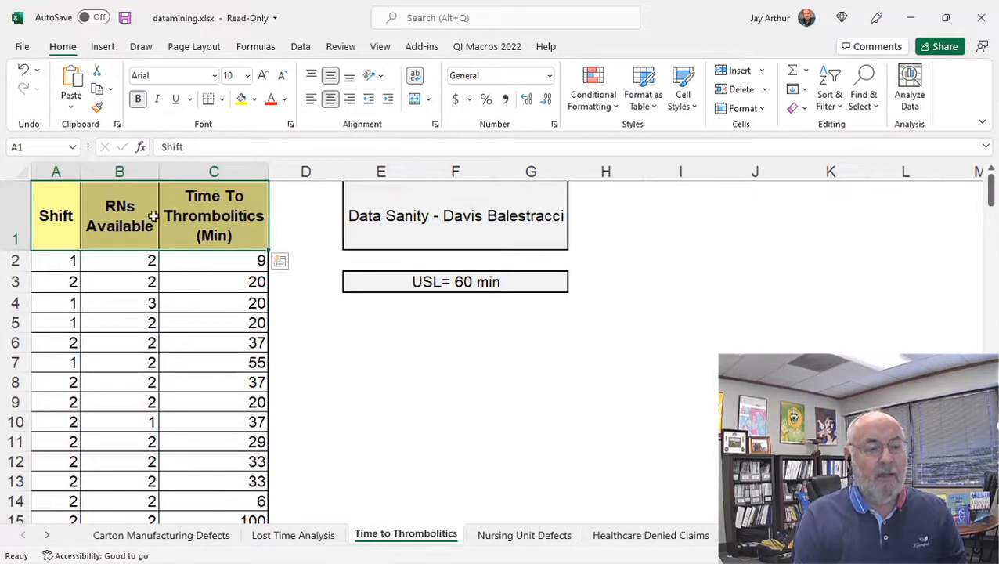
Step: Examine the Date, Unit and Patient Harm columns of the Nursing Unit Defects worksheet
left_click(526, 536)
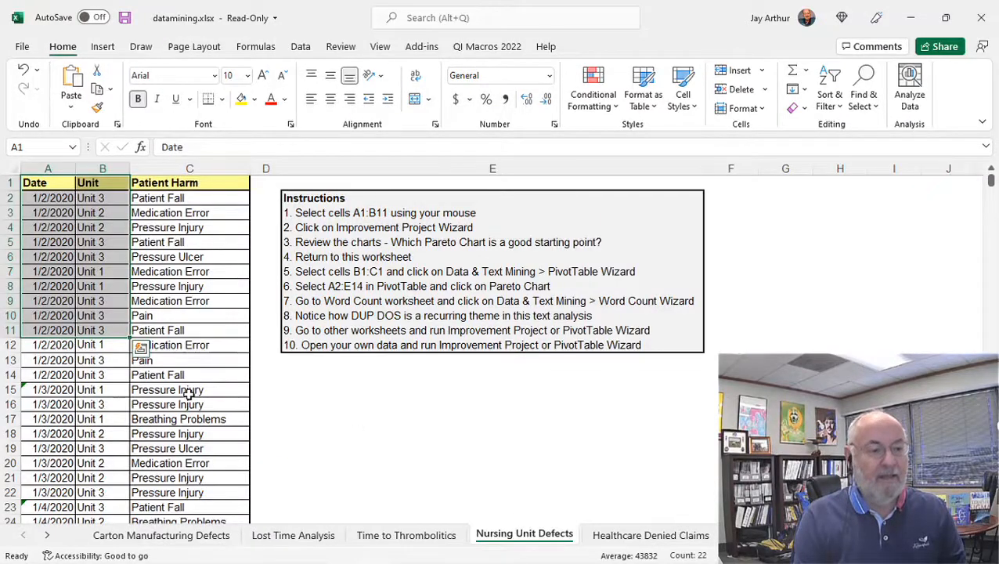
scroll(188, 392, "up", 3)
left_click(81, 217)
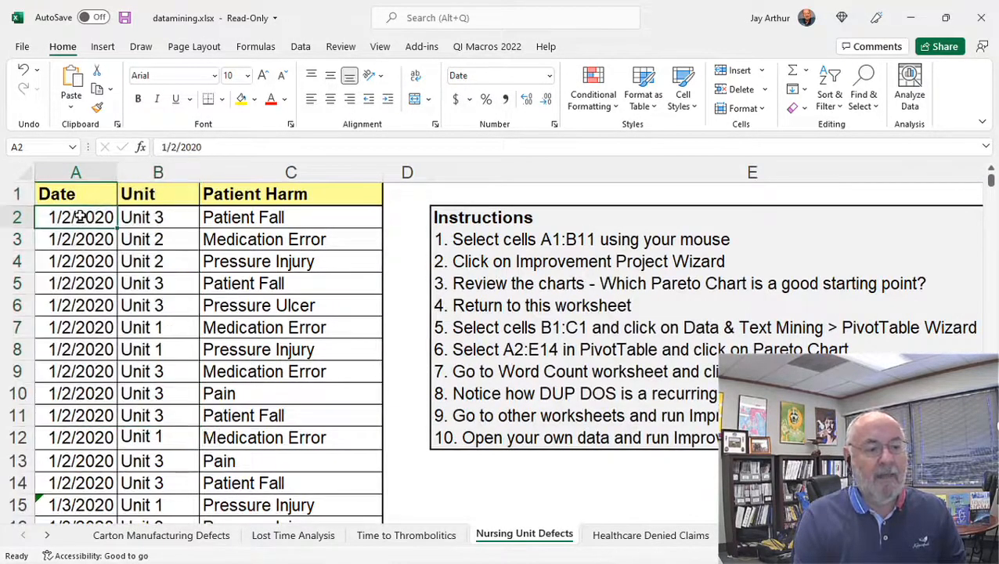
left_click(143, 219)
left_click(229, 221)
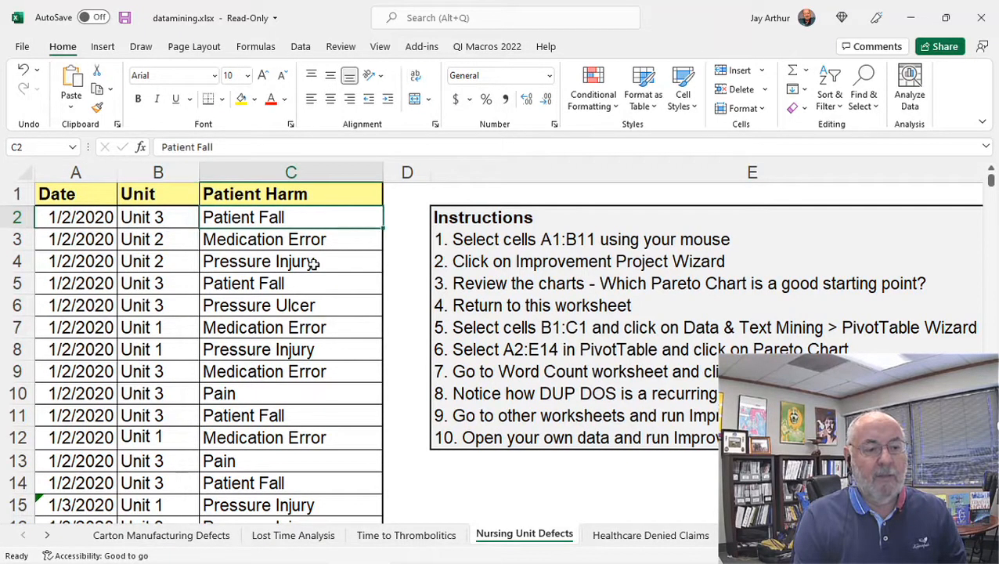
Step: Look over the data in the Healthcare Denied Claims, ICU Sedation Meds and patient fall worksheets
left_click(639, 535)
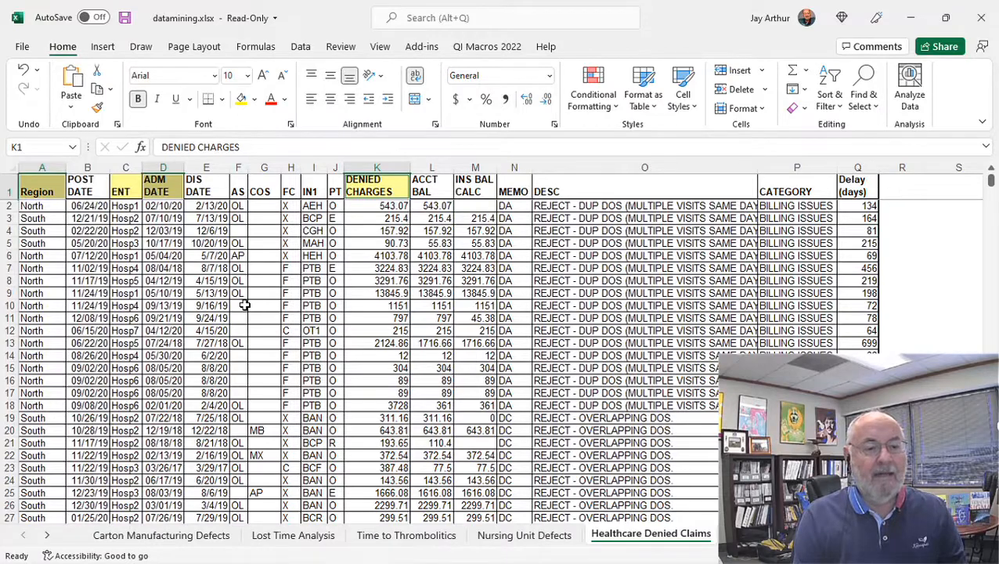
scroll(244, 304, "up", 5)
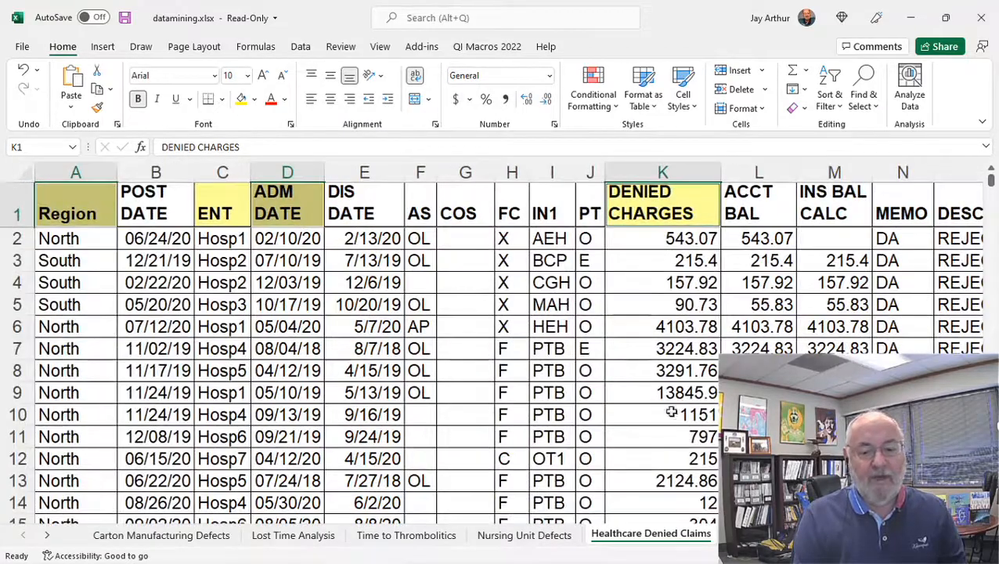
key("ctrl+Page_Down")
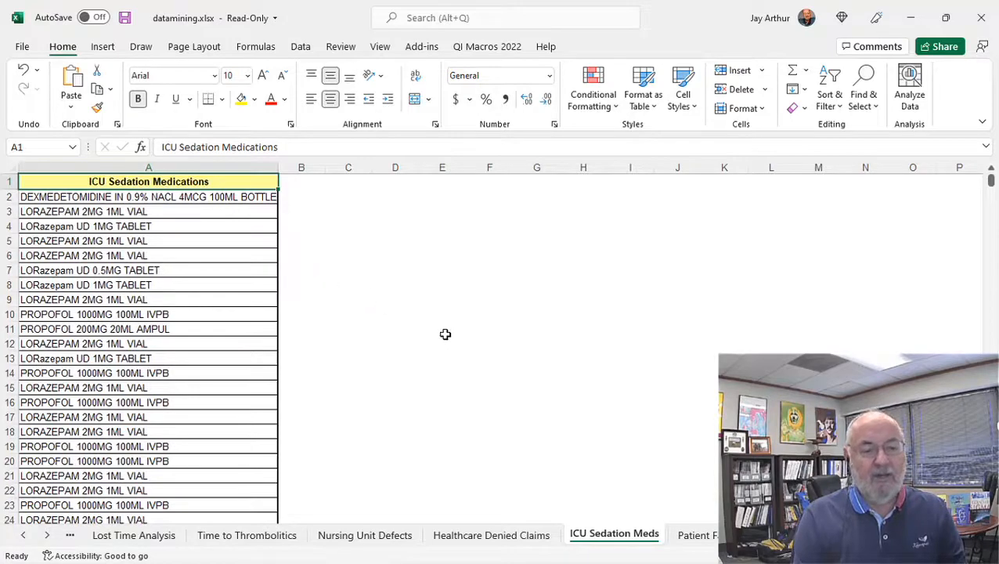
left_click(482, 48)
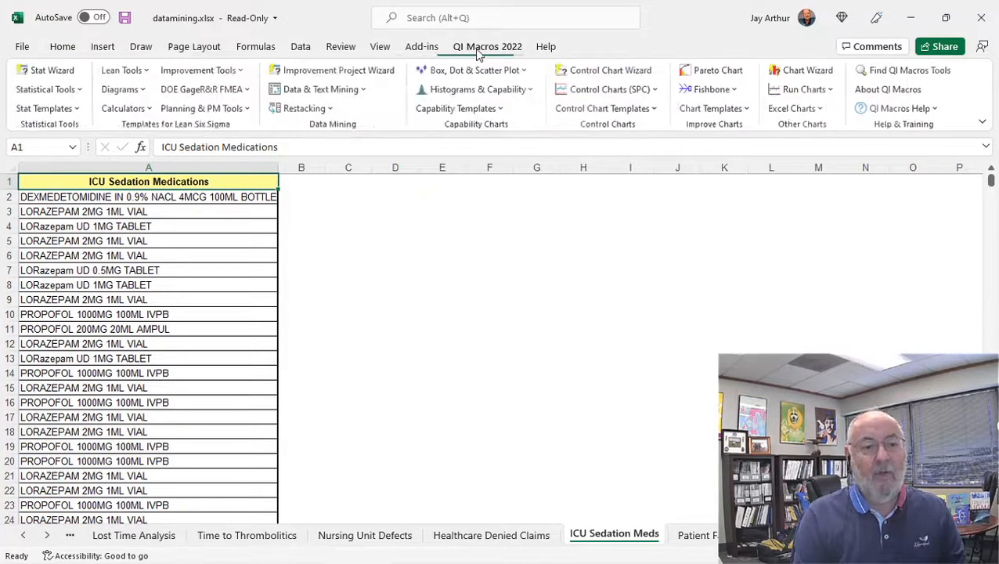
left_click(709, 539)
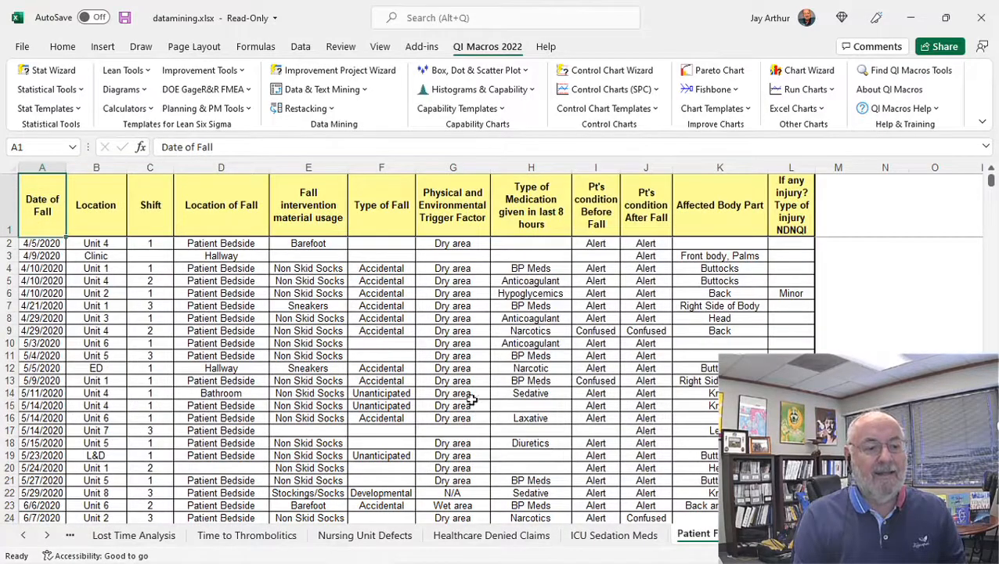
left_click(99, 240)
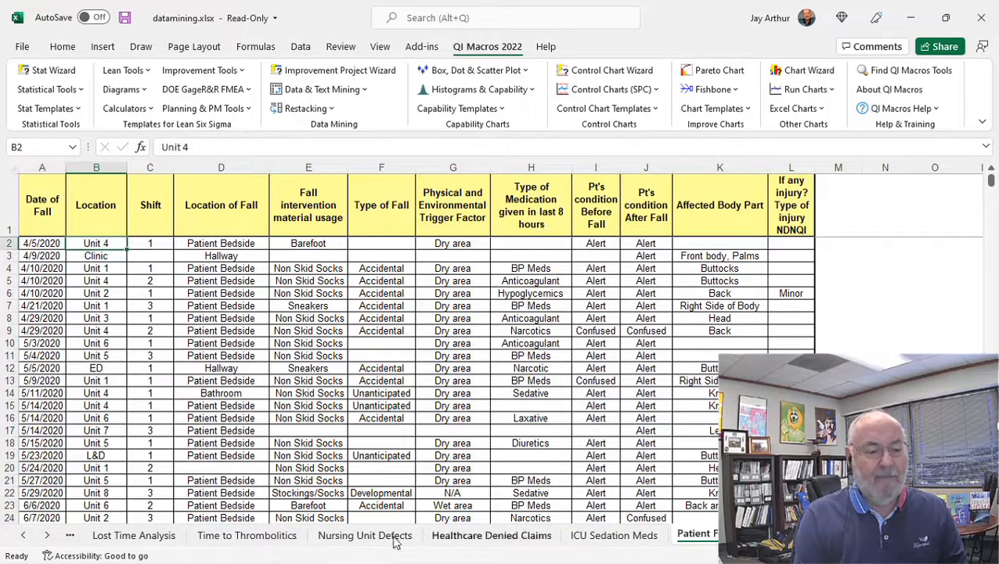
Step: Run the Improvement Project Wizard on the Date and Unit columns of the Nursing Unit Defects worksheet
left_click(350, 539)
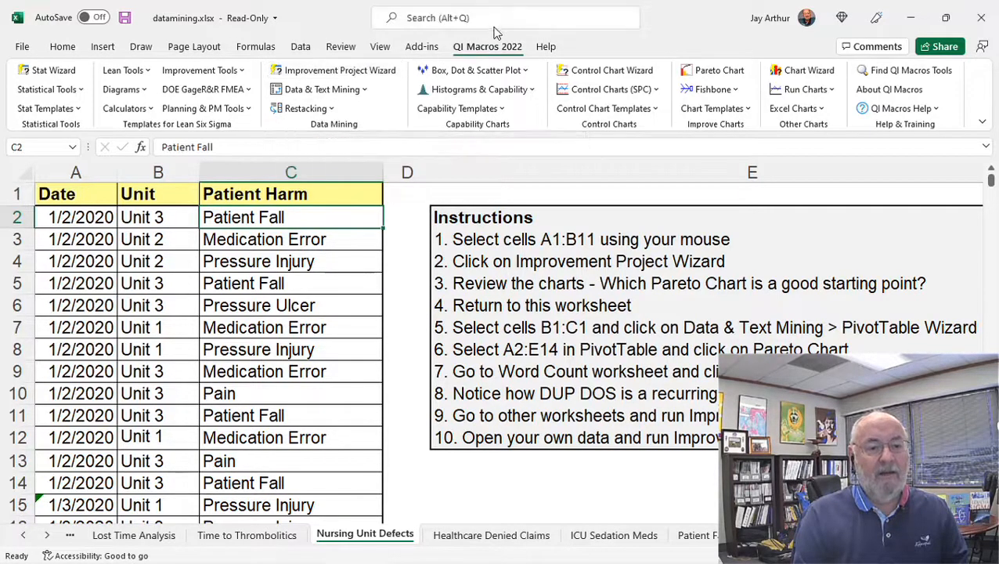
left_click_drag(66, 196, 139, 192)
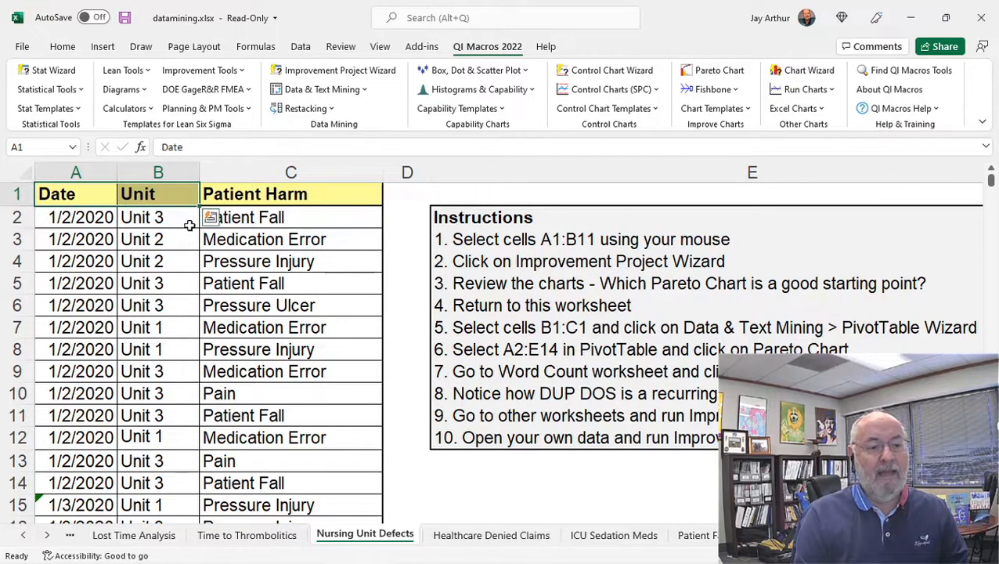
left_click(337, 76)
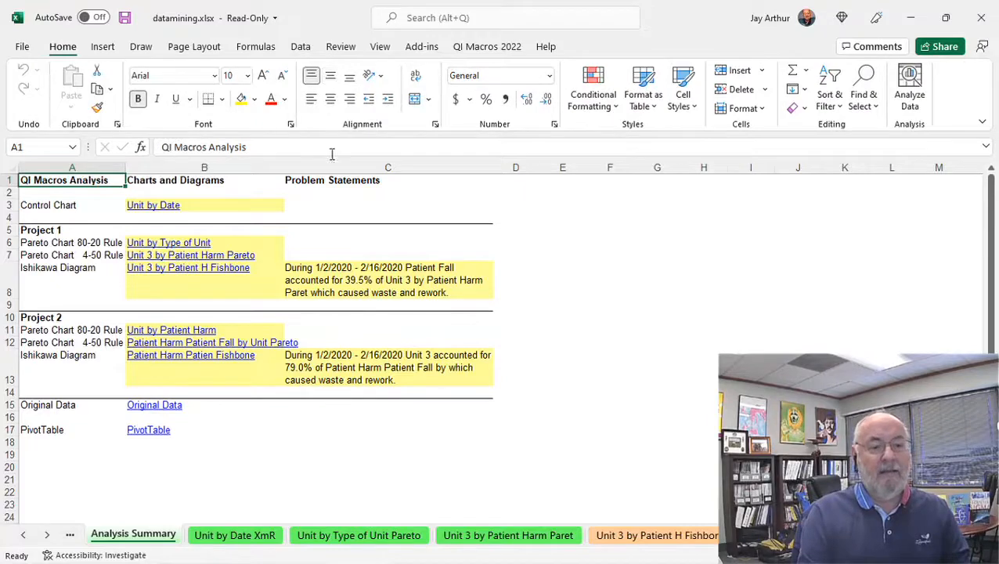
Step: Examine the Analysis Summary's control chart entry, its two projects, and Project 1's Pareto charts and Ishikawa diagram
scroll(437, 196, "up", 5)
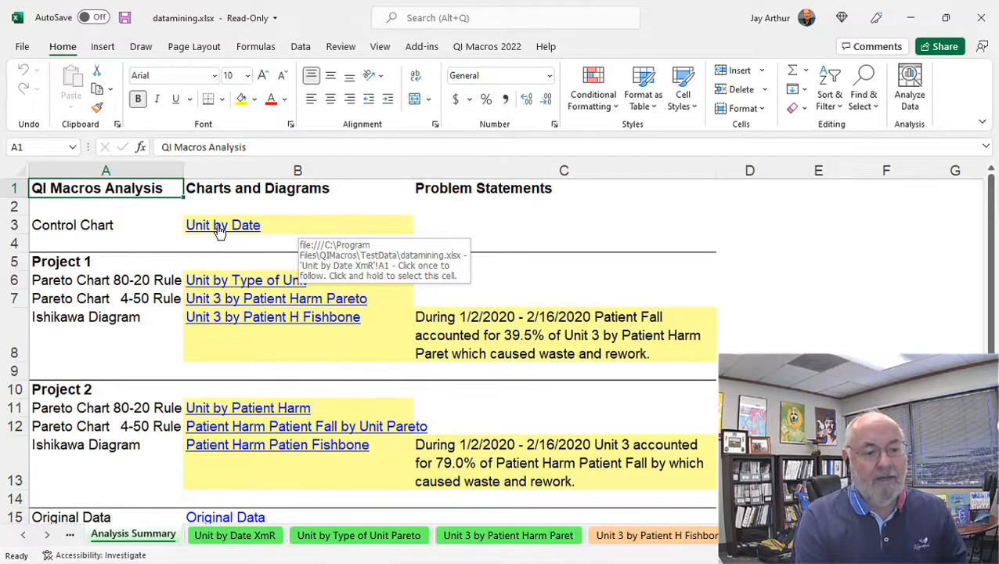
left_click(80, 261)
left_click(83, 392)
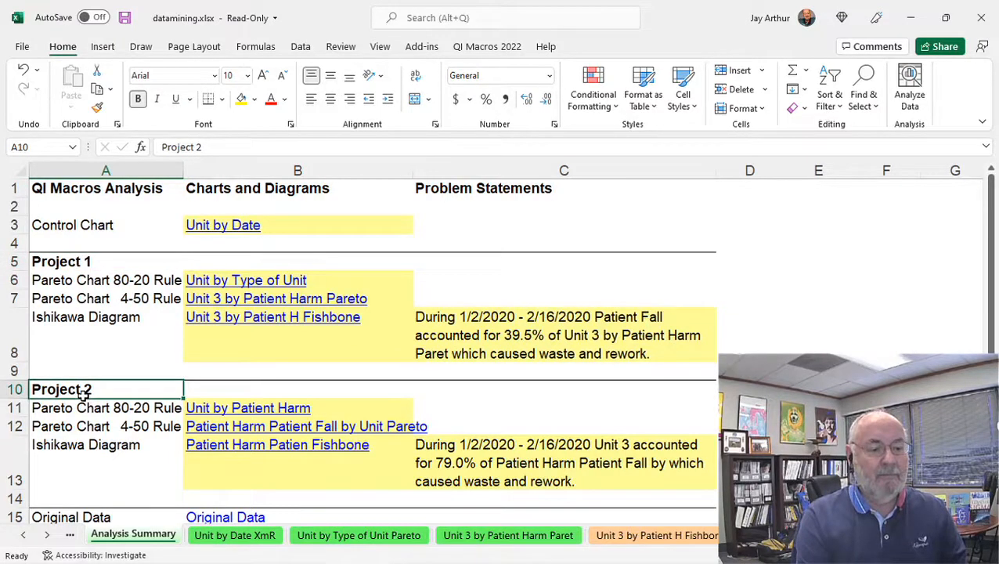
left_click(93, 281)
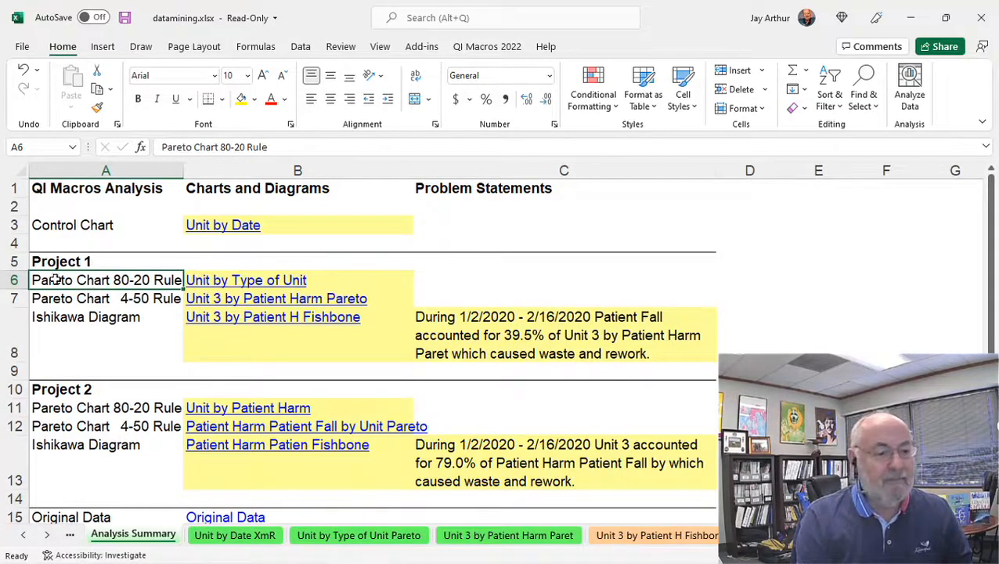
left_click(92, 297)
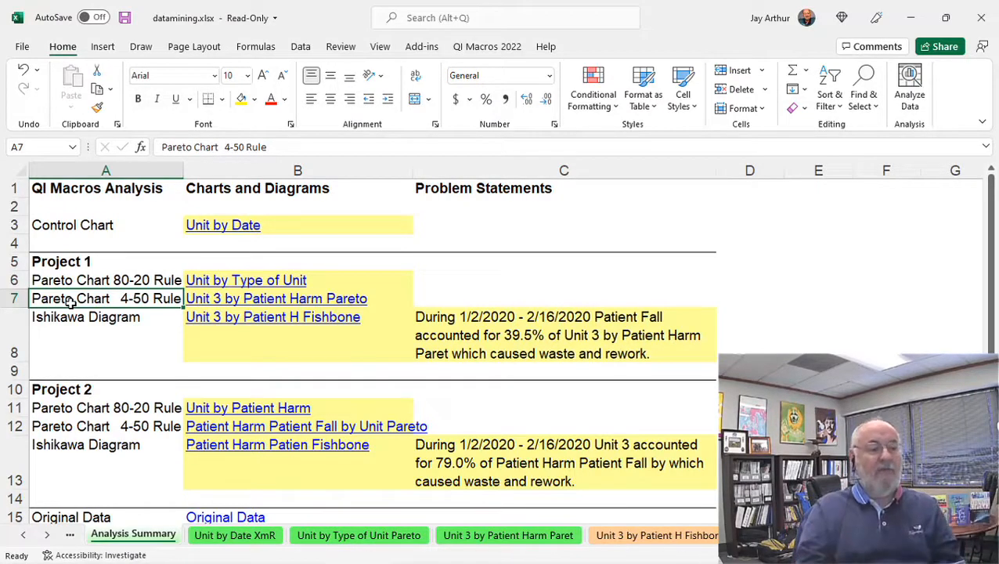
left_click(84, 325)
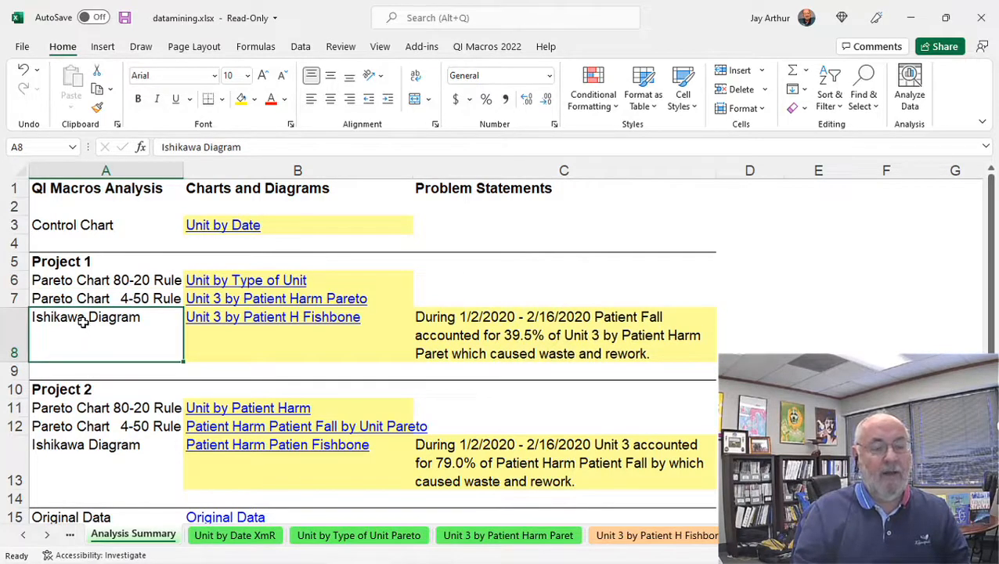
left_click(105, 299)
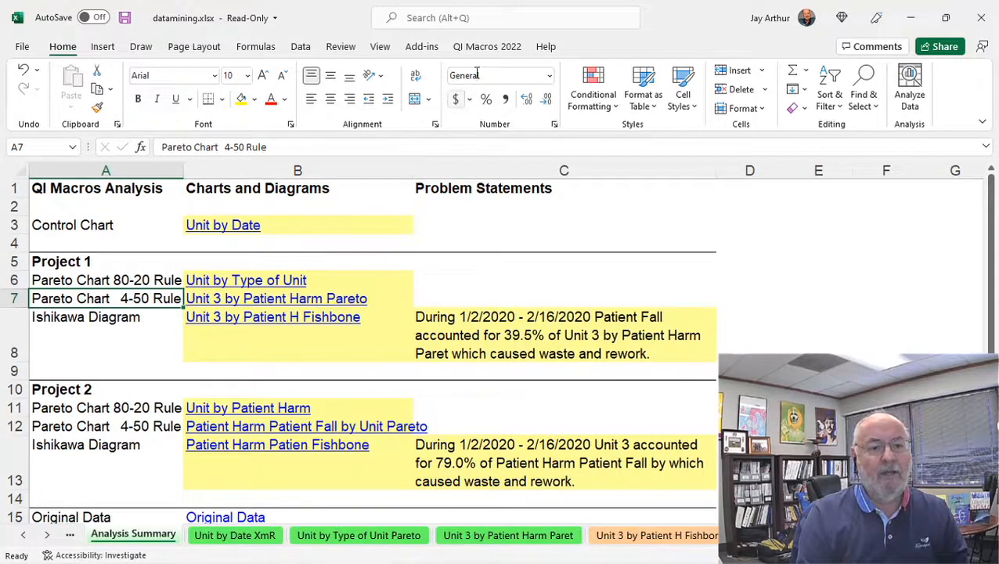
left_click(492, 49)
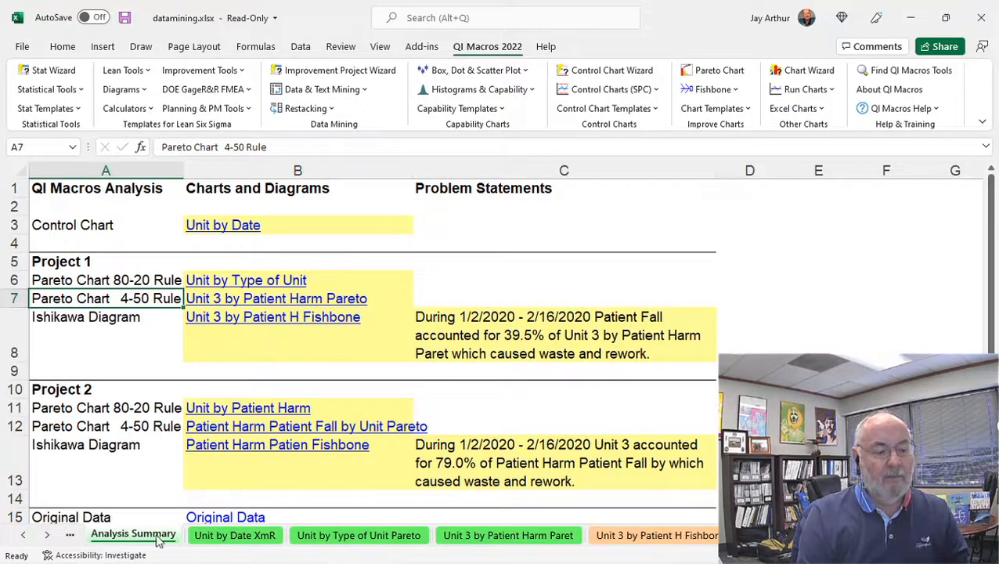
Step: Review the Unit by Date XmR chart and Project 1's two Pareto charts and fishbone diagram with its problem statement
left_click(237, 535)
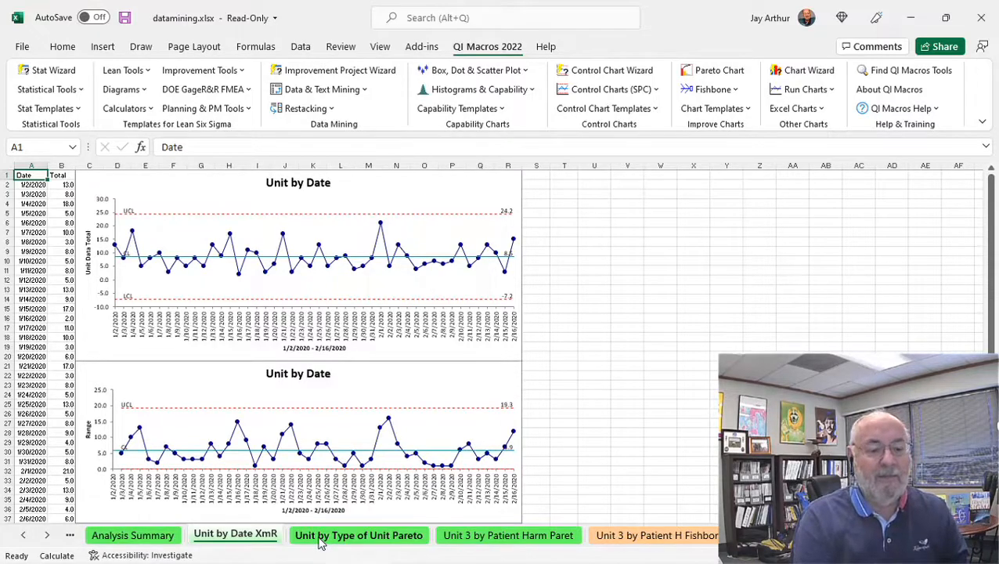
left_click(320, 535)
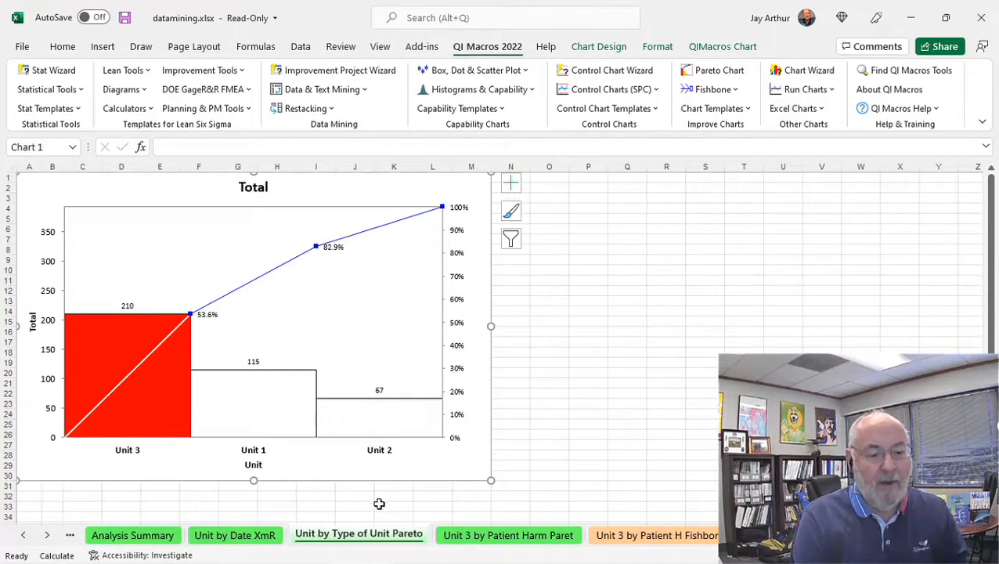
left_click(545, 540)
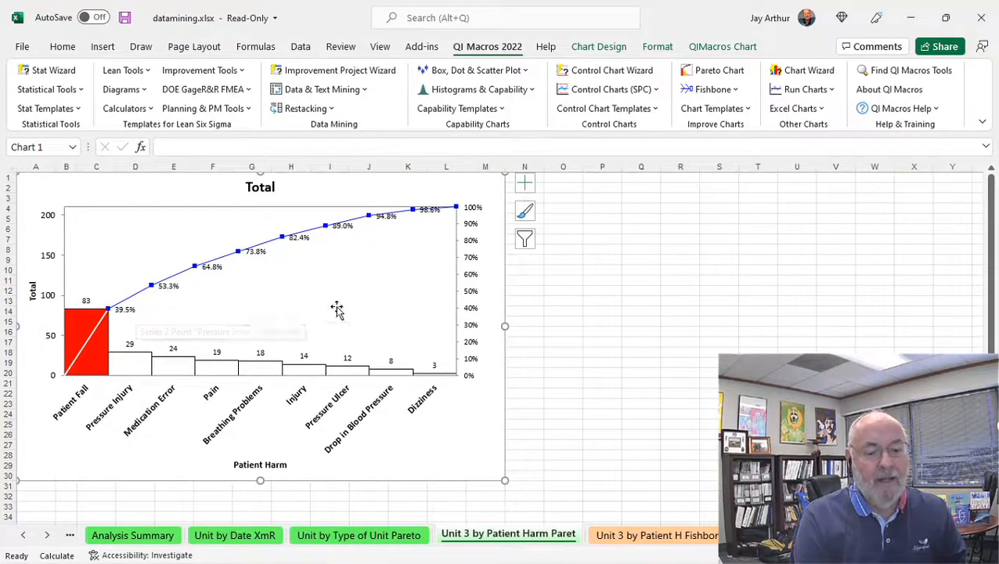
left_click(649, 535)
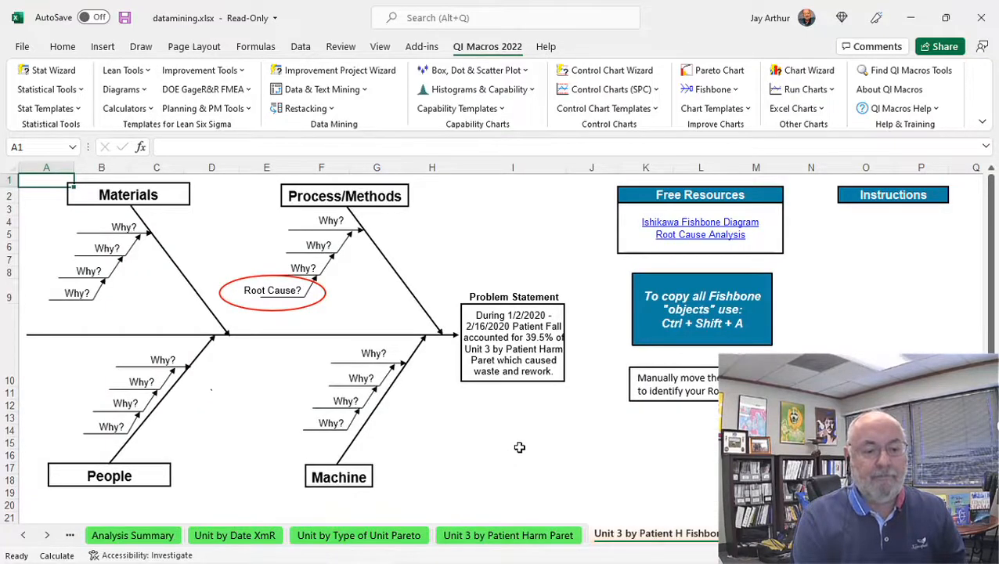
scroll(448, 484, "up", 1)
scroll(448, 487, "up", 2)
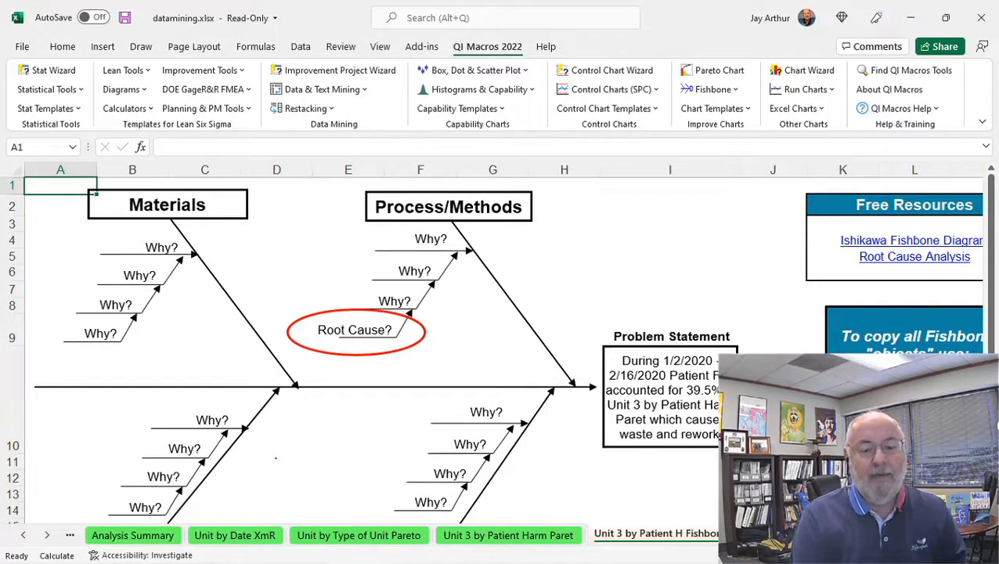
Step: Review Project 2's Unit by Patient Harm Pareto chart and patient fall fishbone diagram, plus the Unit Data PivotTable
key("ctrl+Page_Down")
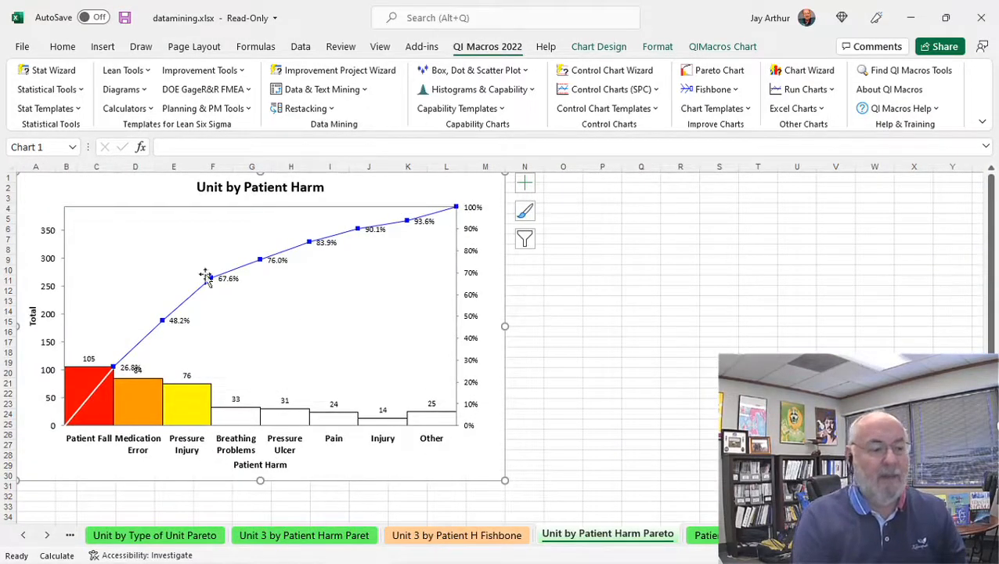
mouse_move(90, 392)
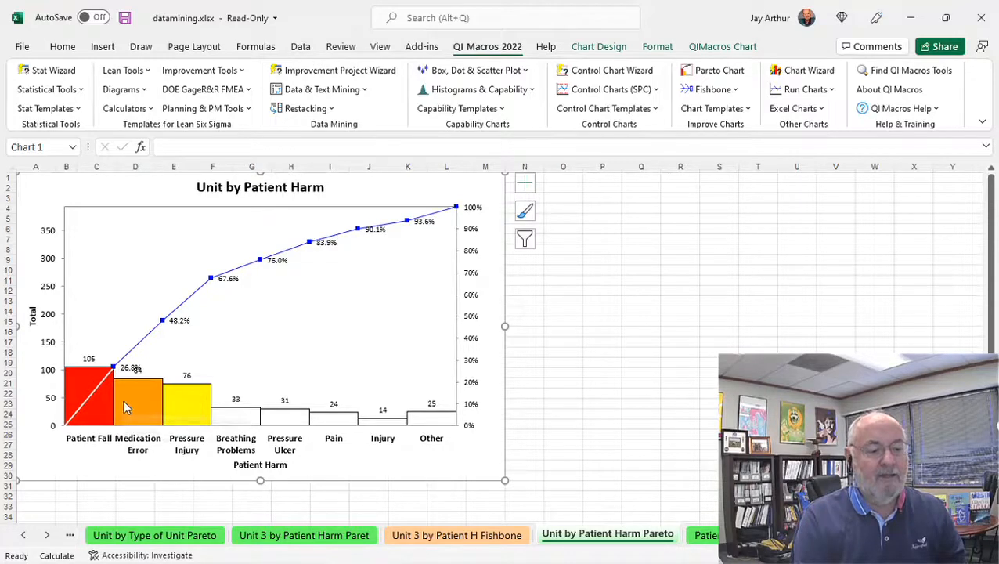
mouse_move(144, 401)
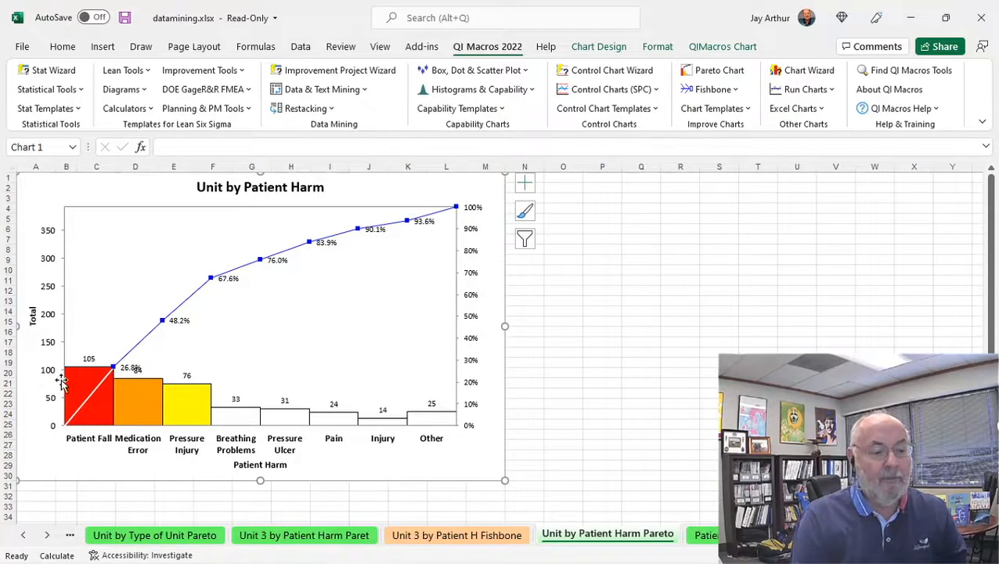
mouse_move(237, 562)
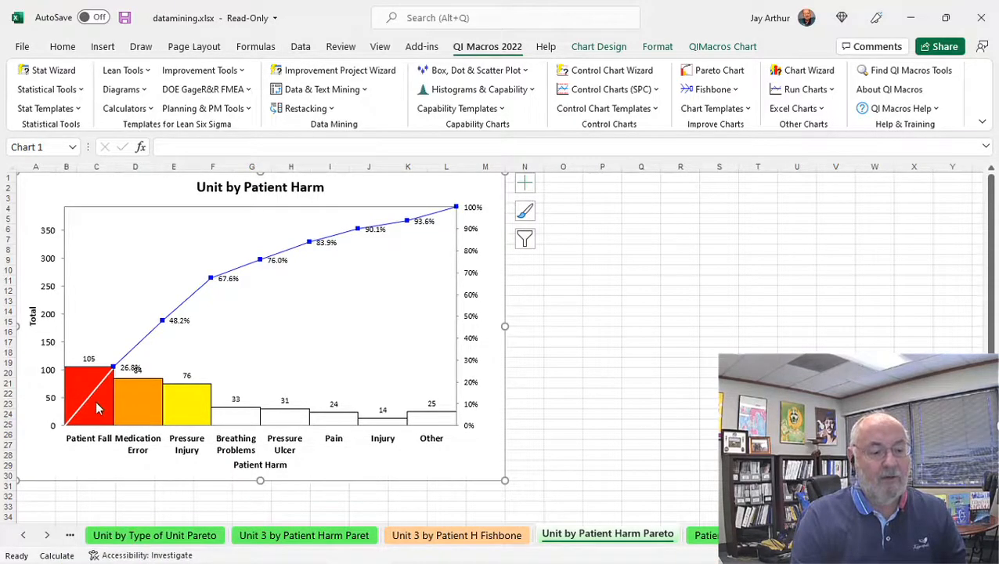
left_click(705, 534)
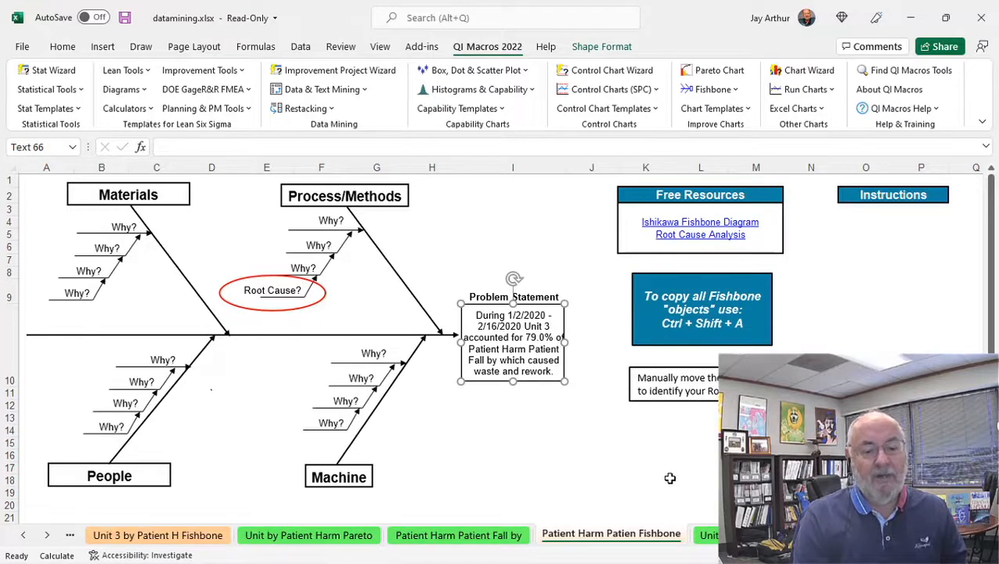
left_click(760, 534)
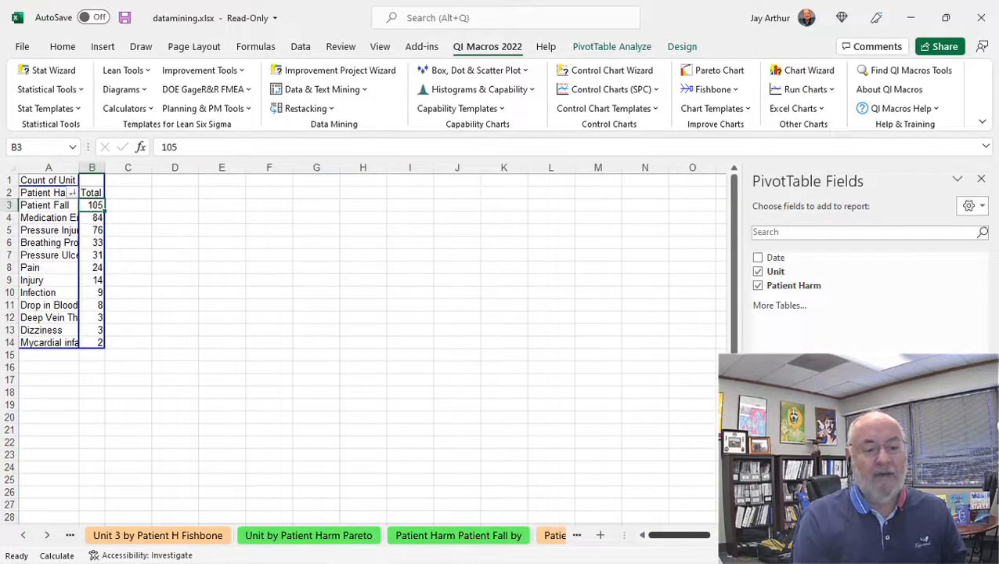
left_click(576, 535)
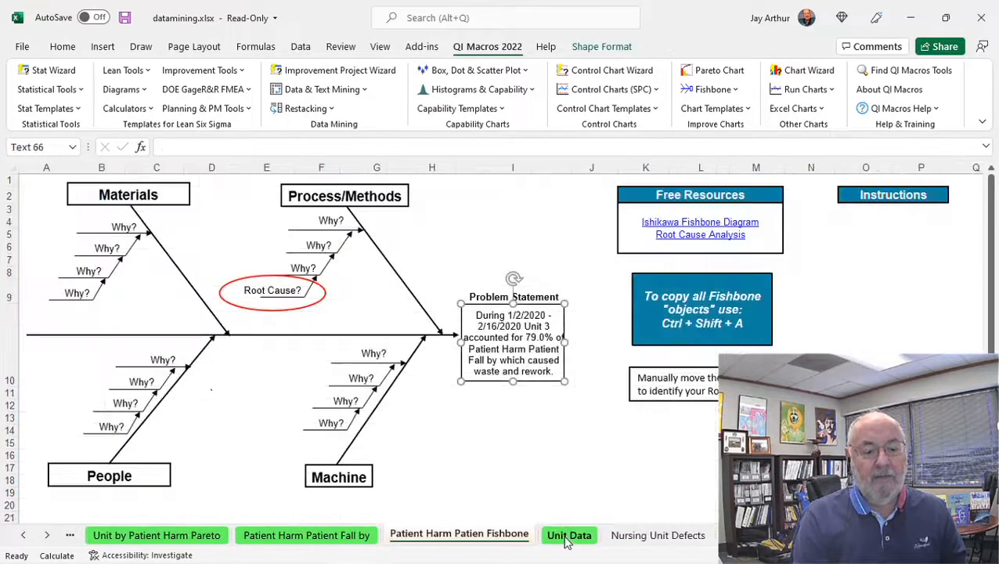
Step: Return to the Nursing Unit Defects worksheet and examine the unit and patient harm pairs for the Unit 3 patient falls
left_click(640, 535)
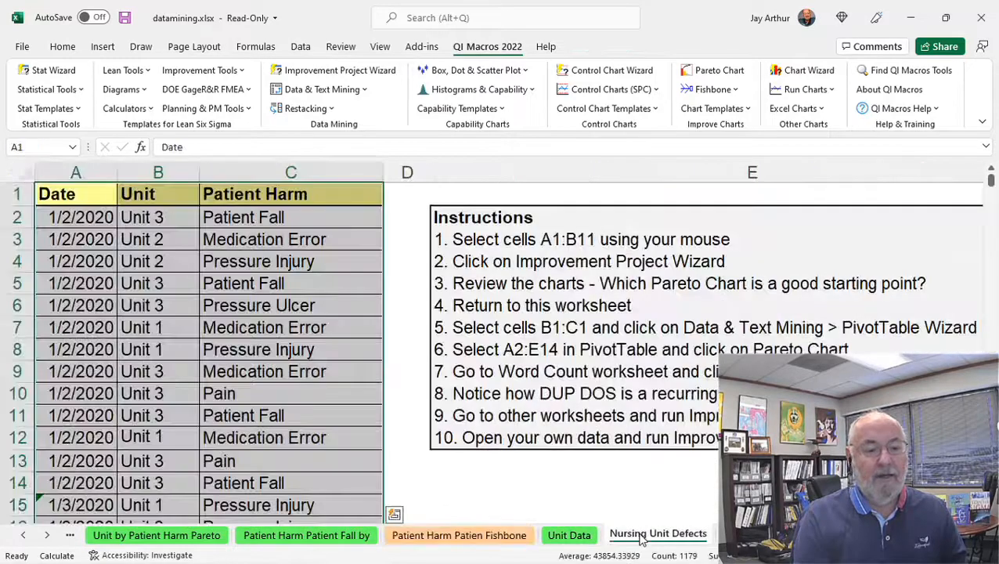
left_click(287, 246)
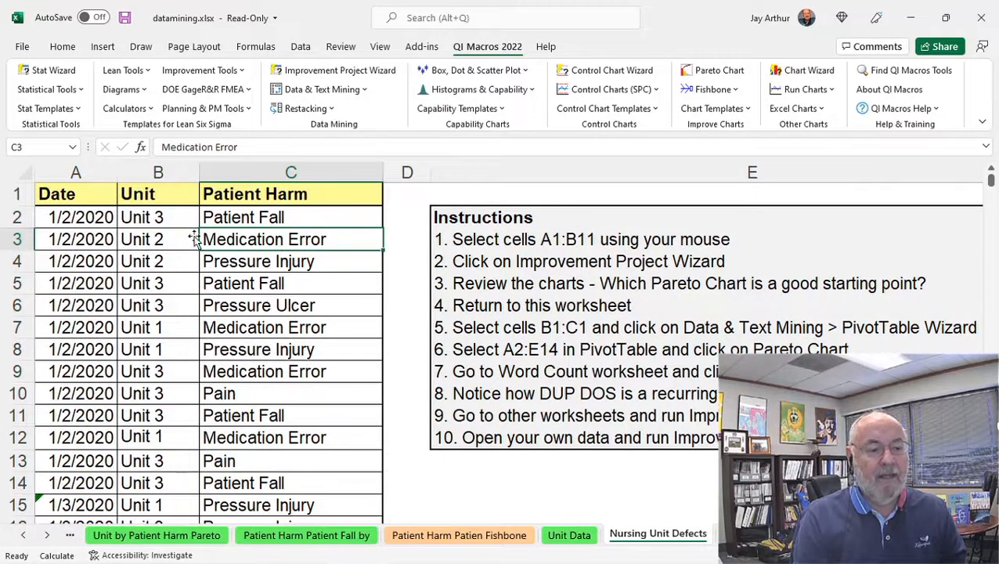
left_click_drag(153, 222, 258, 218)
left_click_drag(285, 285, 172, 288)
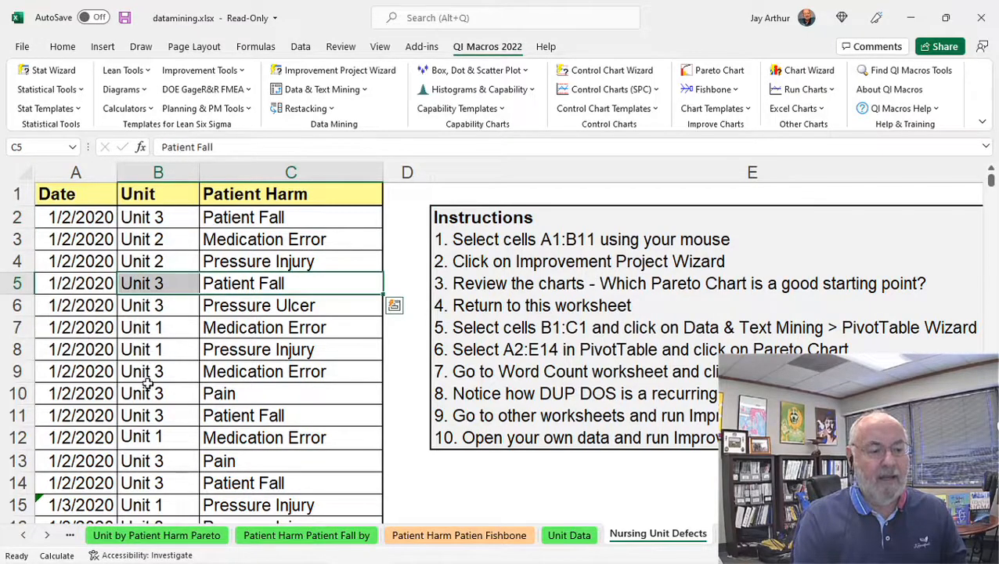
left_click_drag(154, 419, 287, 429)
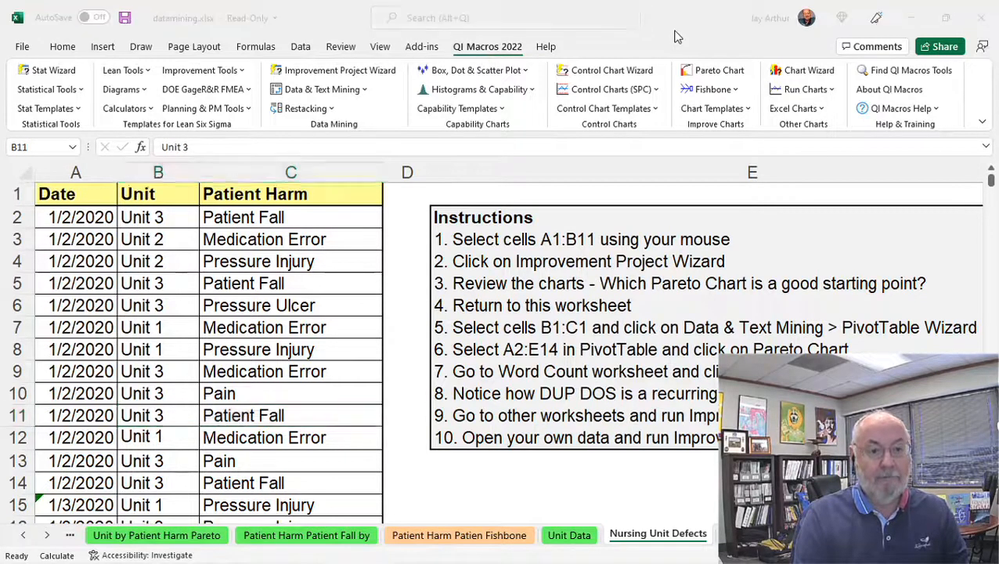
key("alt+Tab")
key("alt+Tab")
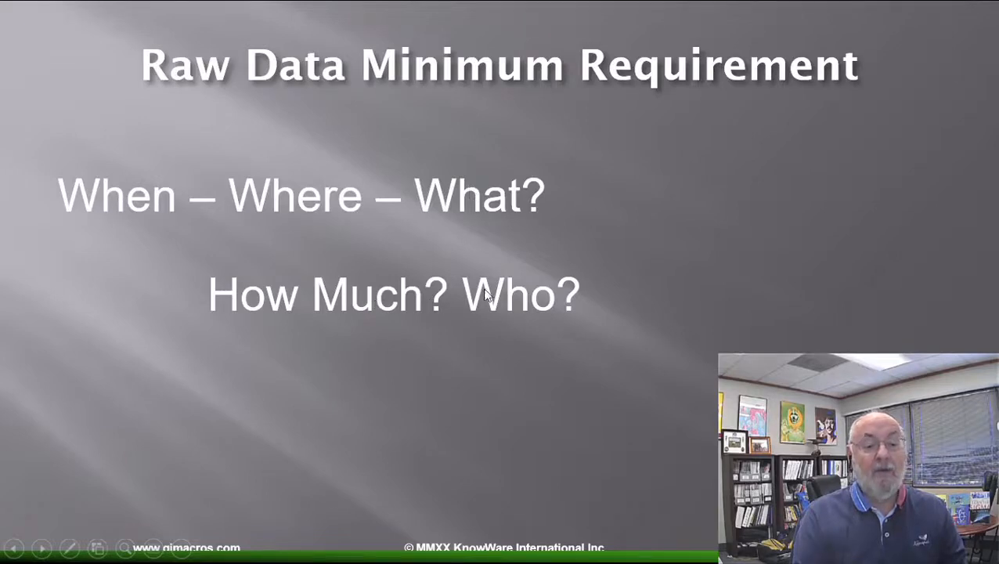
left_click(678, 228)
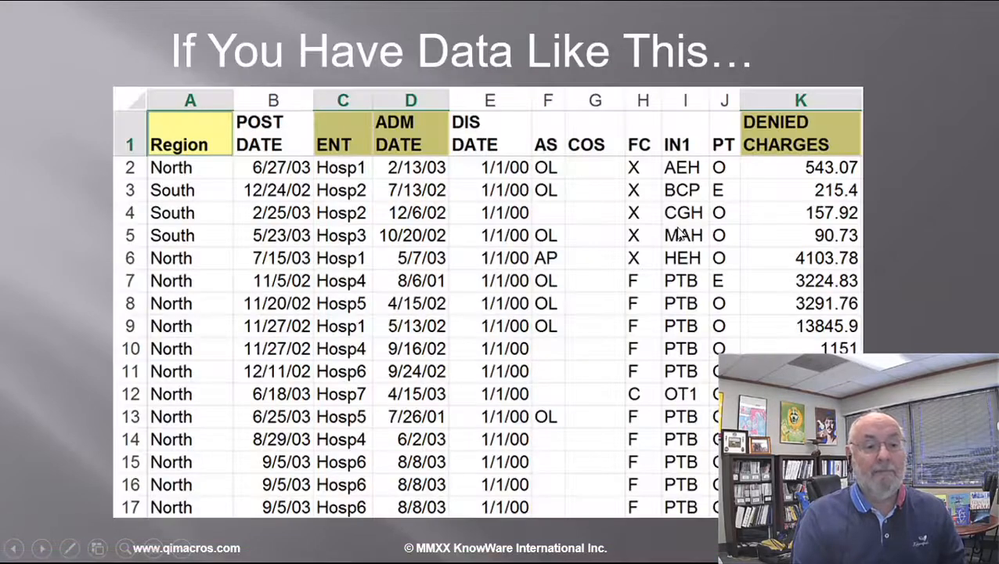
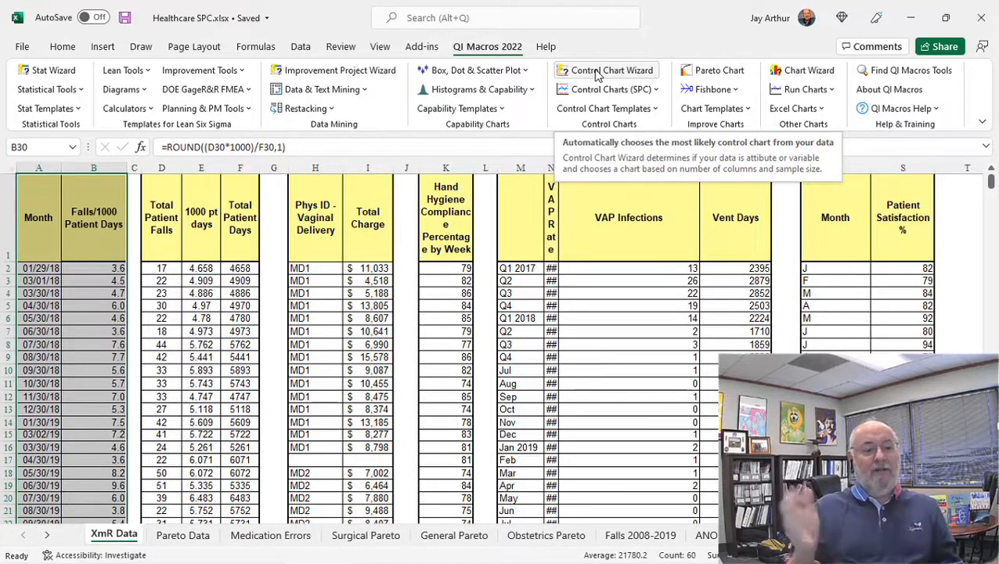
Step: Create a control chart from the selected Month and Falls/1000 Patient Days columns with the Control Chart Wizard
left_click(598, 72)
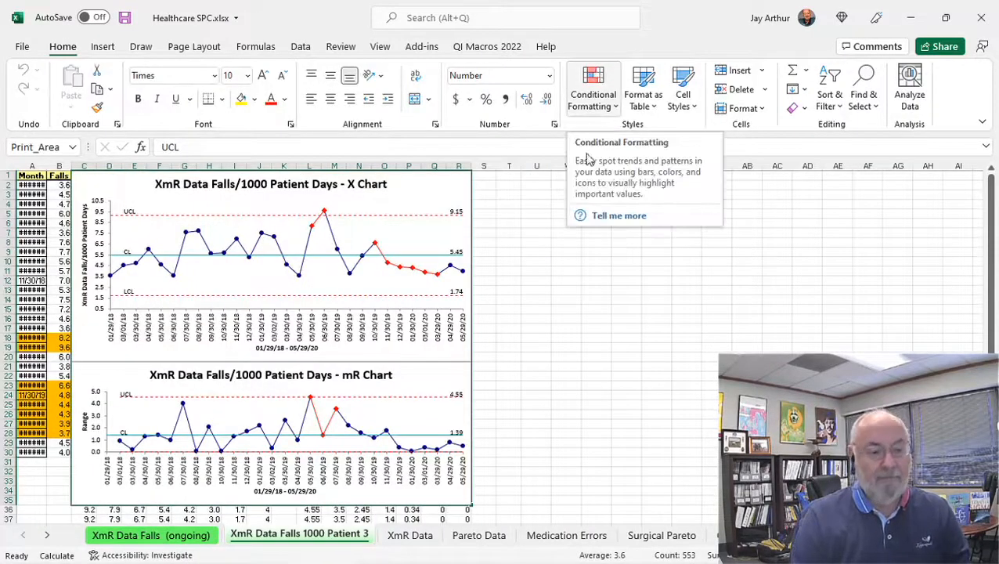
scroll(539, 304, "up", 4)
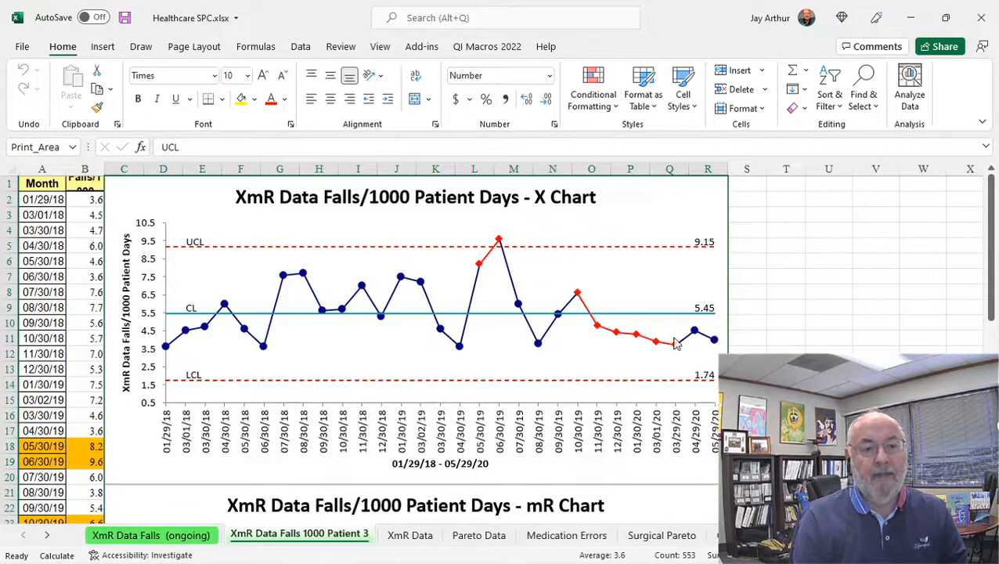
Step: Review the available control chart rule sets, including the Healthcare-IHI Rules, without changing the current one
left_click(474, 47)
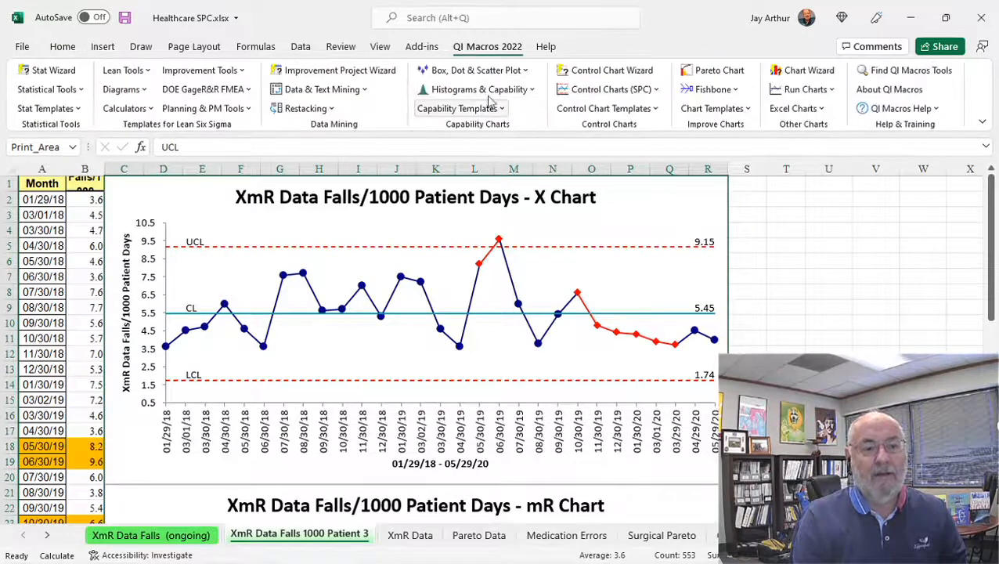
left_click(592, 91)
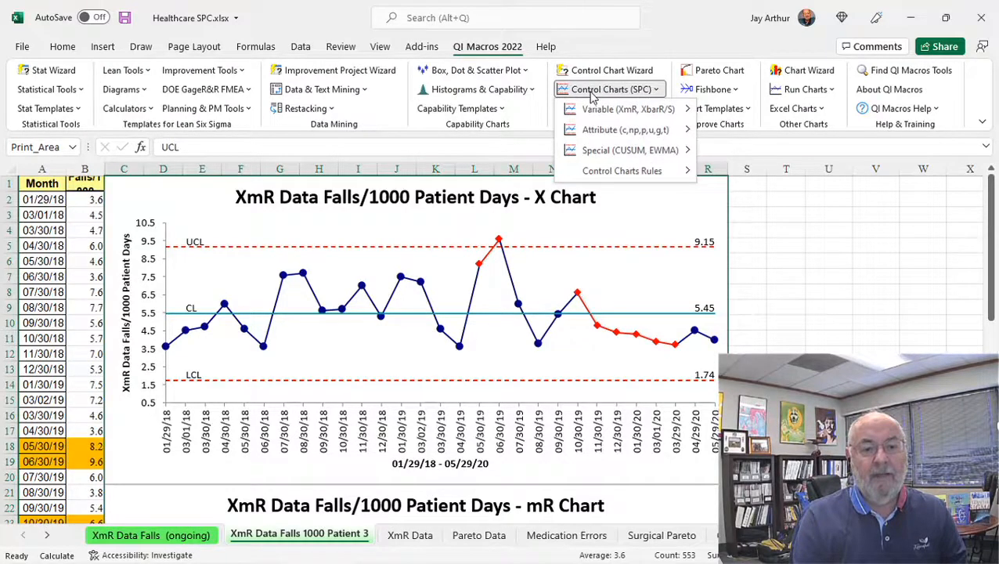
mouse_move(665, 172)
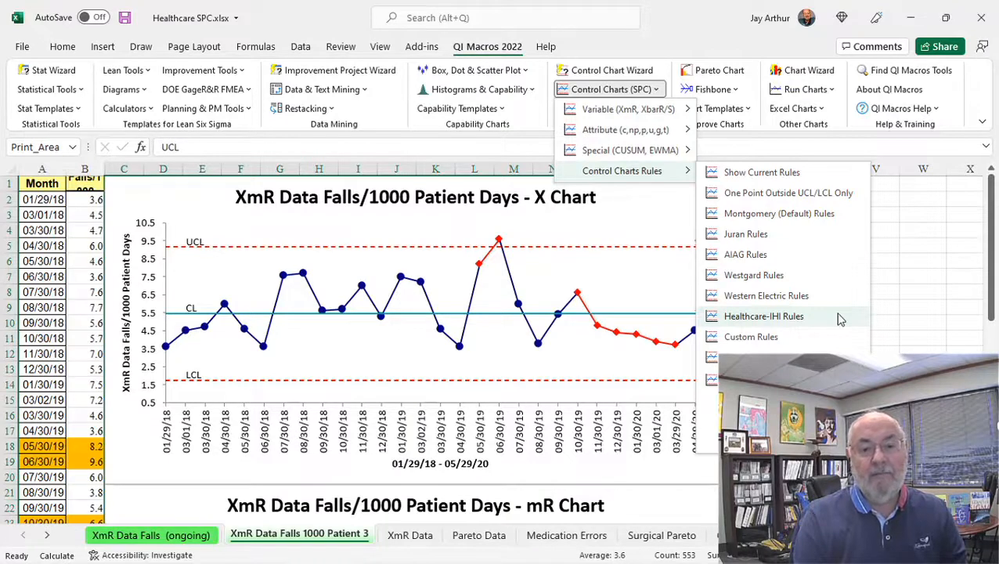
left_click(685, 49)
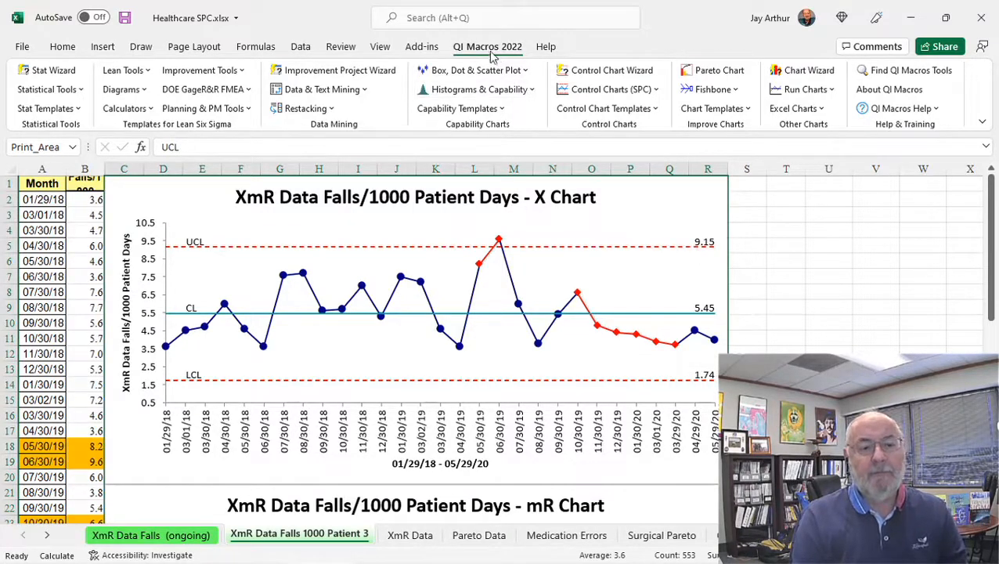
Step: Show the rule numbers on the Falls/1000 Patient Days X chart, and hide them again
left_click(82, 202)
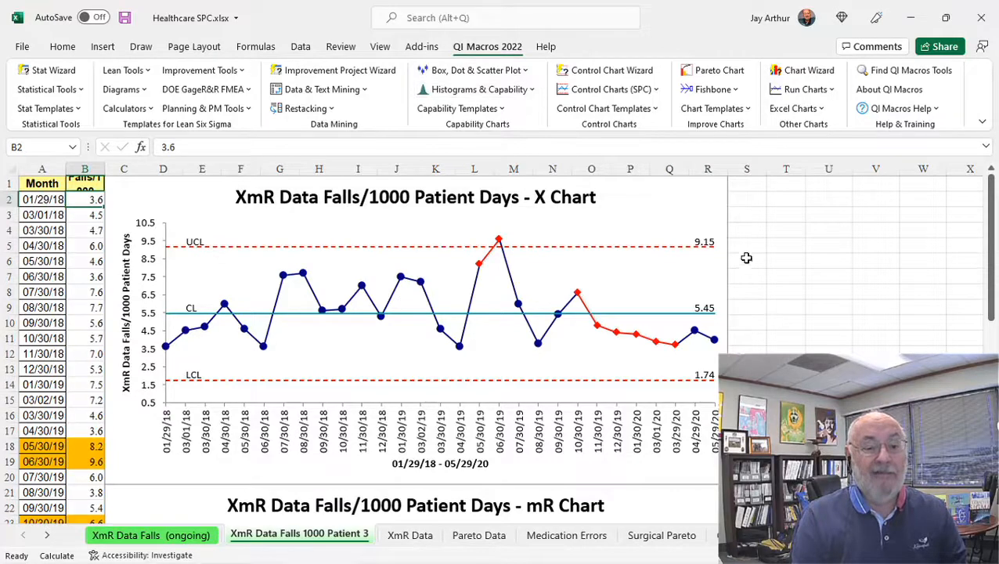
left_click(672, 203)
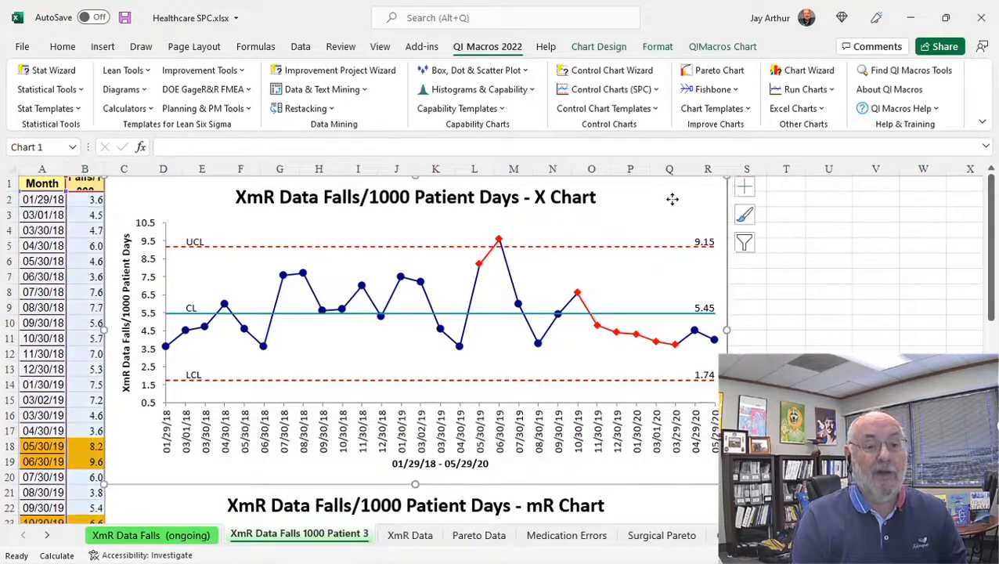
left_click(721, 47)
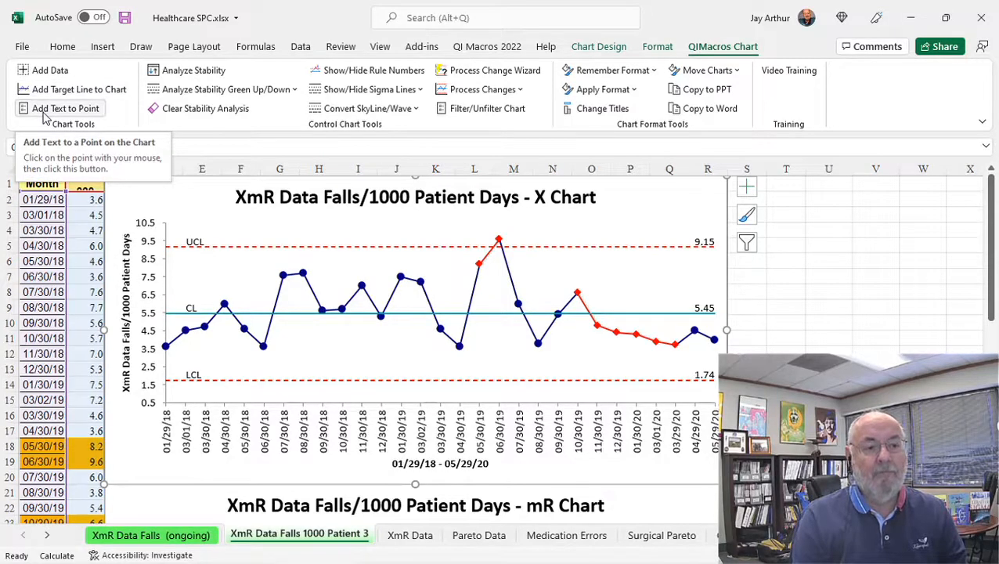
left_click(360, 72)
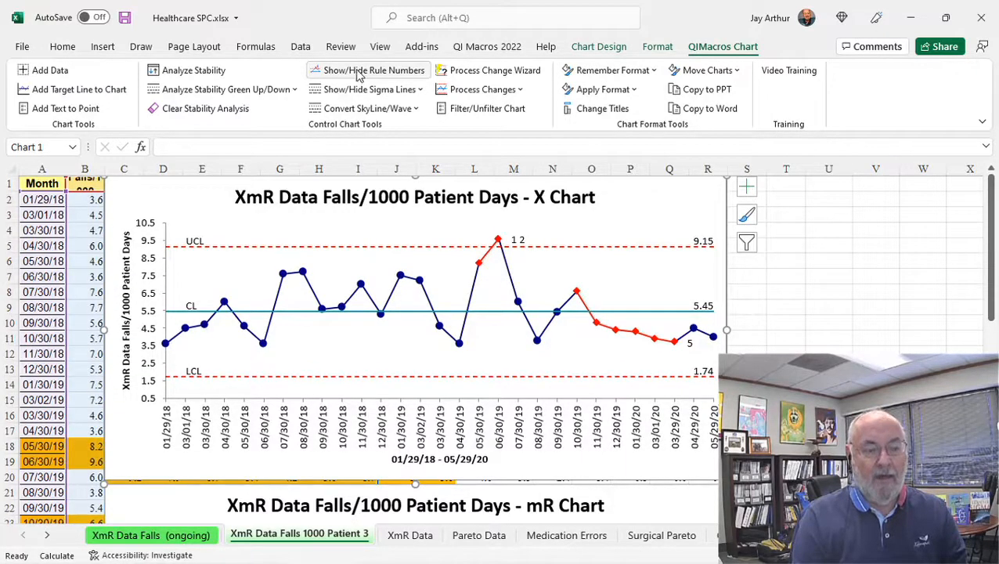
left_click(358, 72)
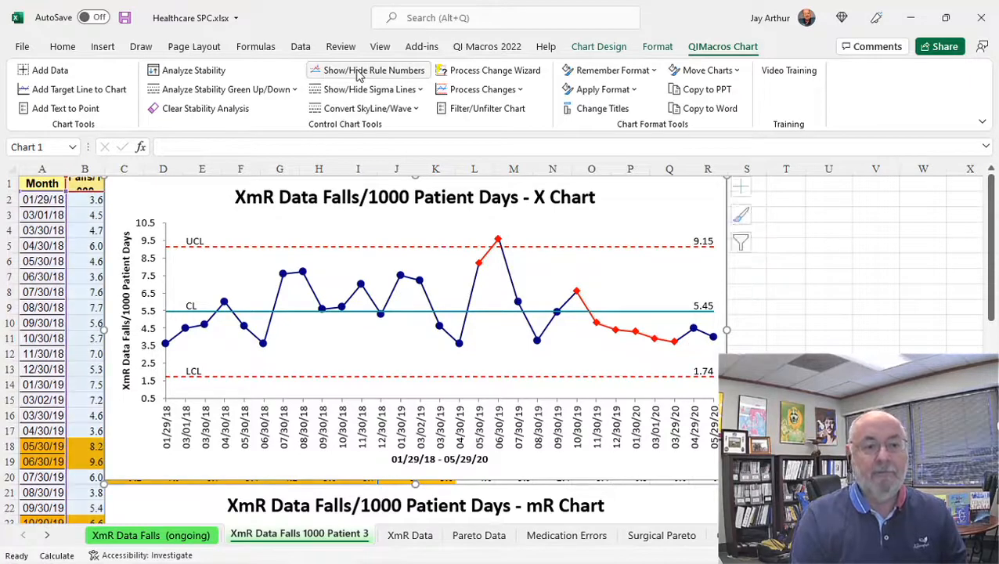
Step: Show the 1-2 sigma lines on the X chart, and hide them again
left_click(362, 91)
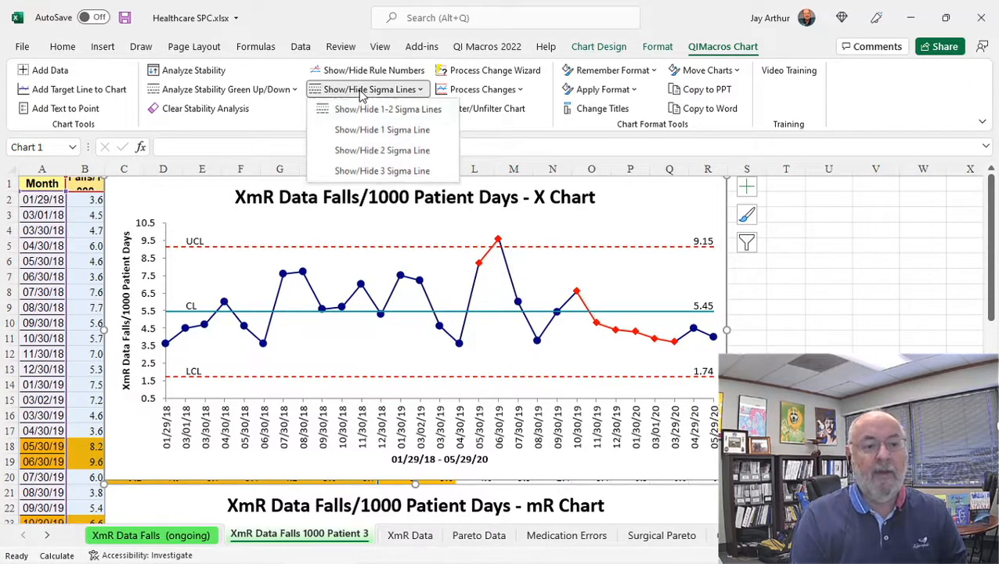
left_click(368, 108)
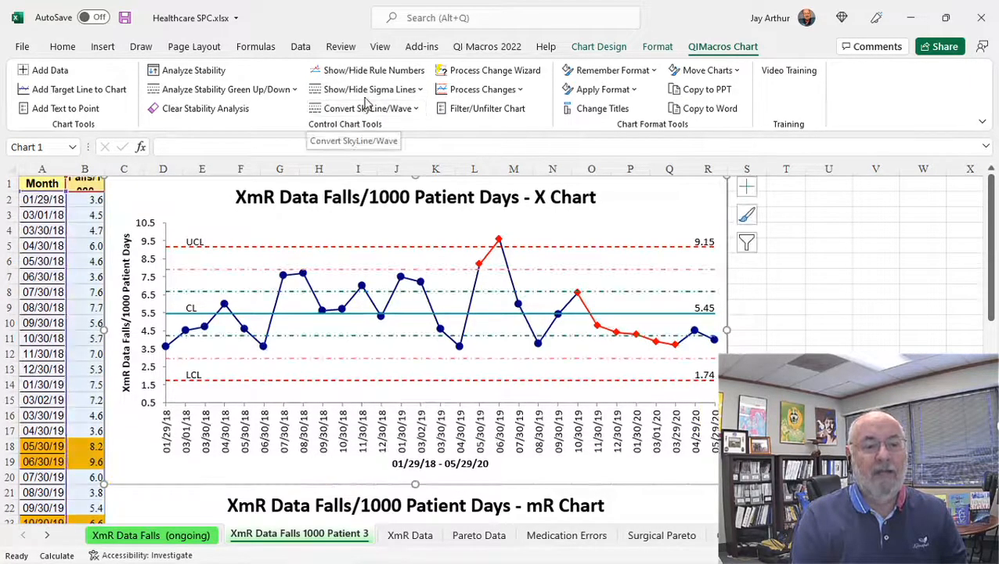
left_click(361, 90)
left_click(364, 109)
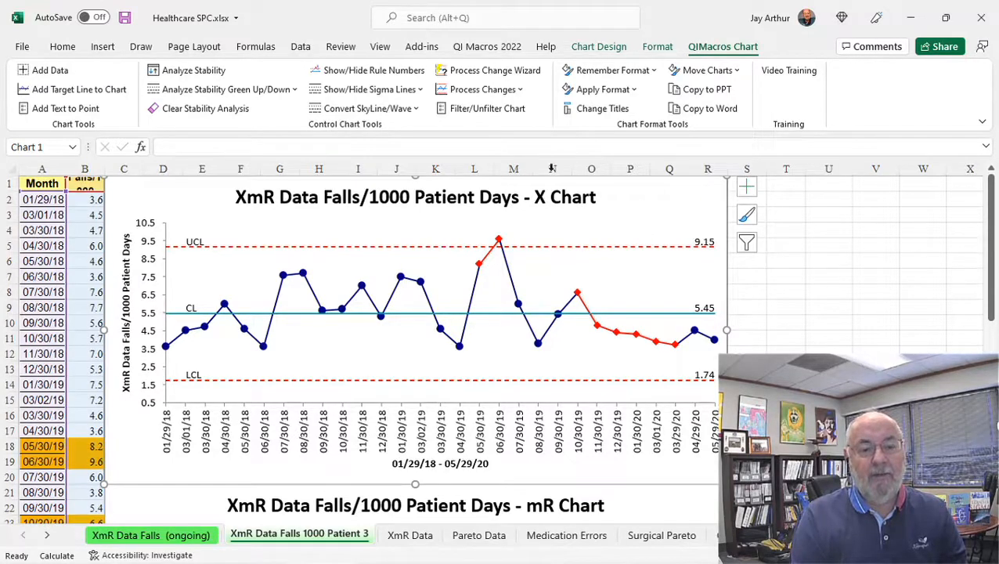
Step: Run the Process Change Wizard on the X chart to recalculate its control limits where the falls rate shifts
left_click(479, 91)
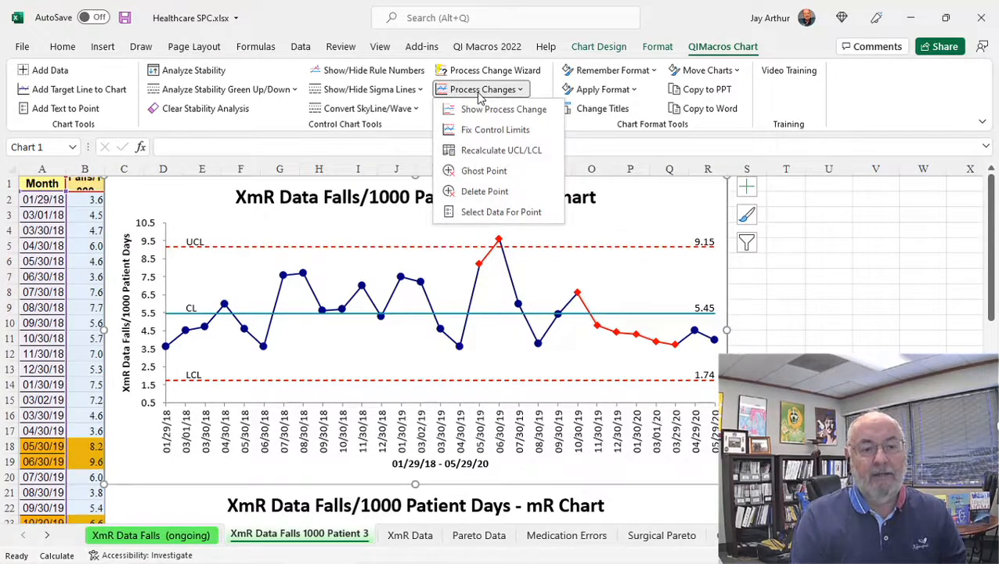
left_click(481, 91)
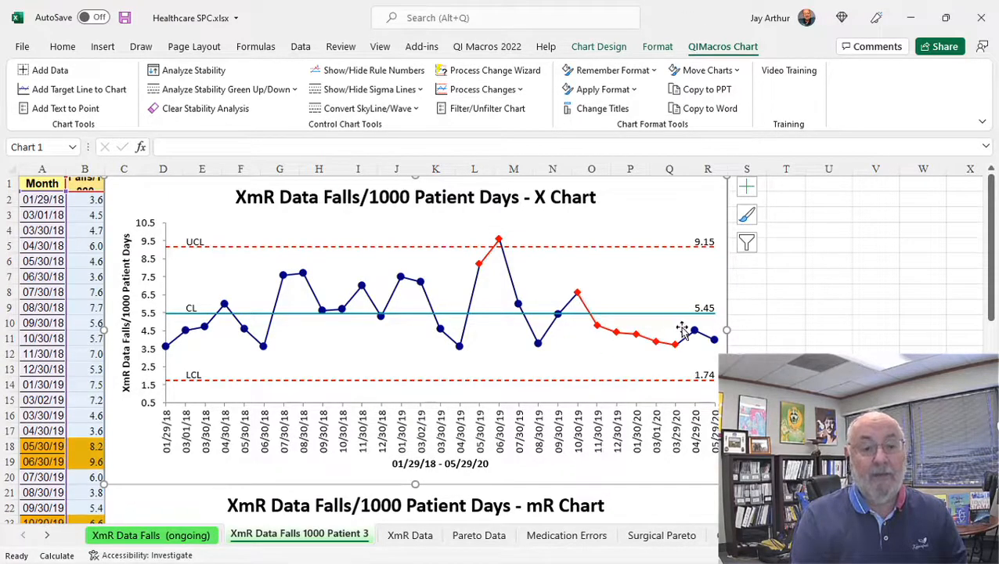
left_click(470, 78)
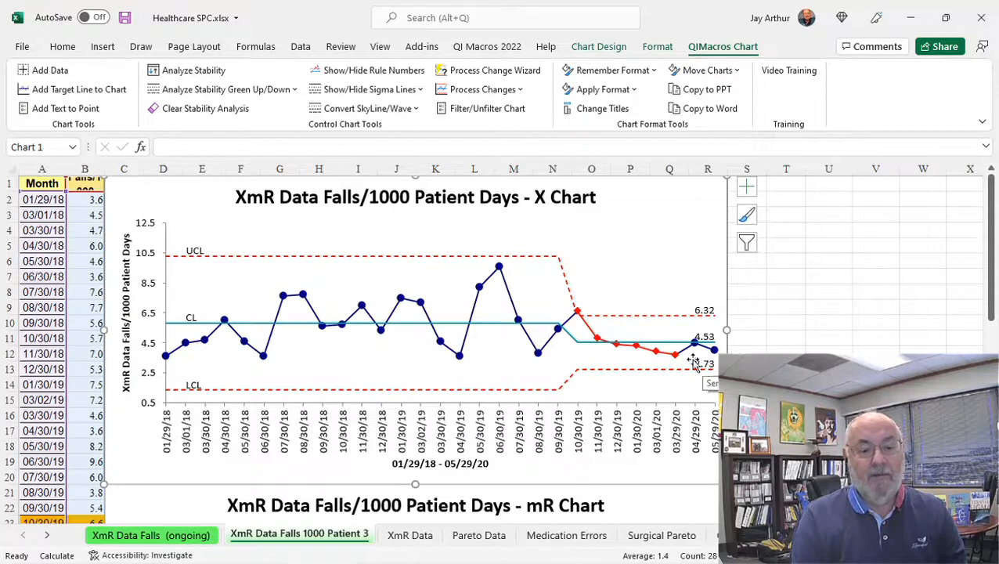
mouse_move(540, 328)
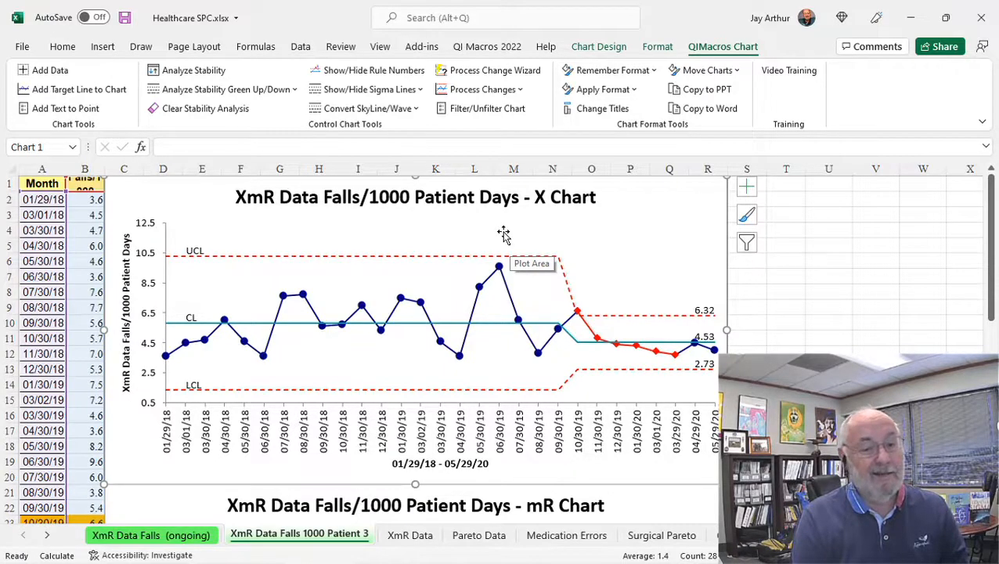
Step: Remove the "- X Chart" ending so the chart title reads "XmR Data Falls/1000 Patient Days"
left_click(438, 197)
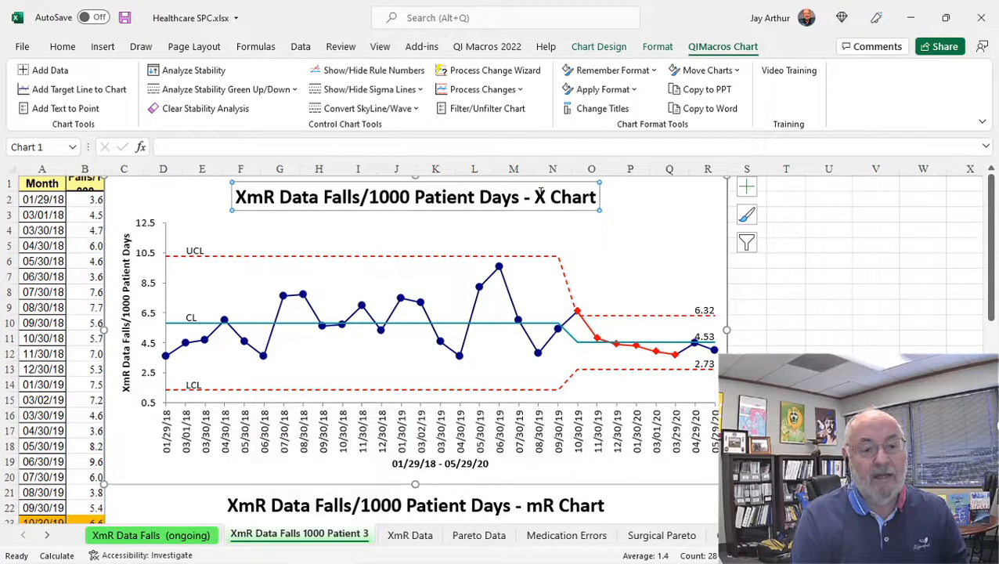
key("ctrl+shift+Right")
key("ctrl+shift+Right")
key("BackSpace")
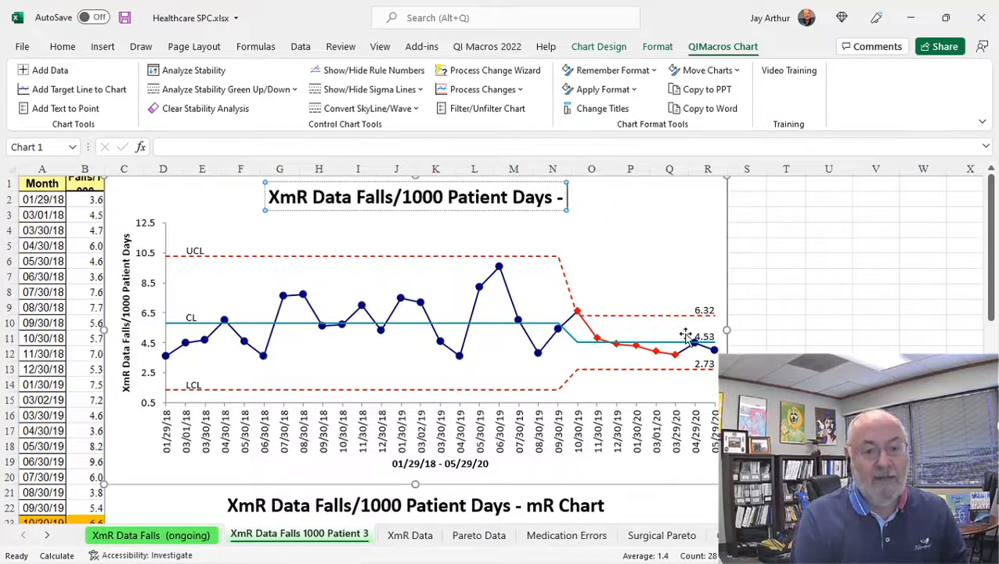
key("BackSpace")
key("BackSpace")
left_click(606, 277)
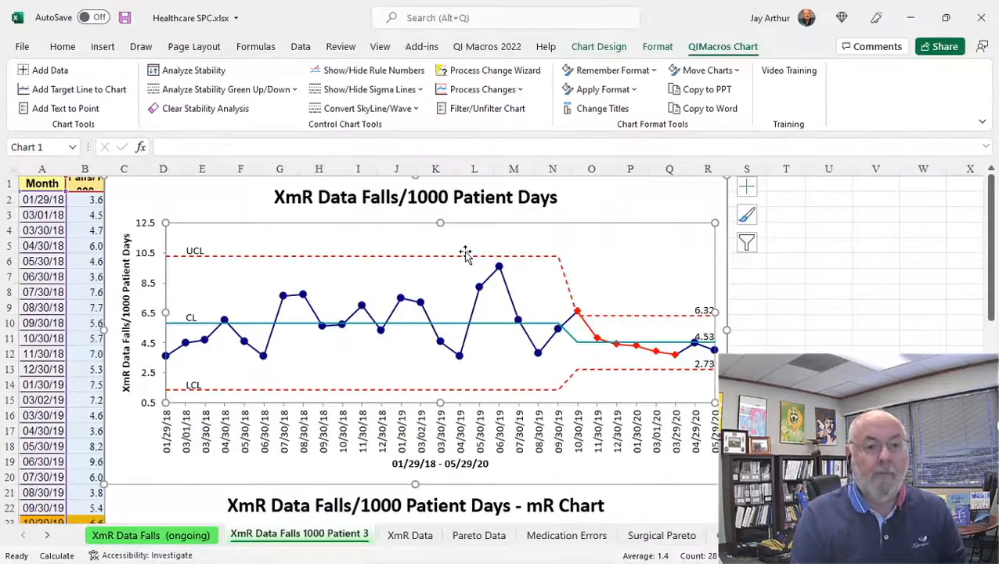
Step: Switch to the AIAG SPC.xlsx workbook
left_click(380, 47)
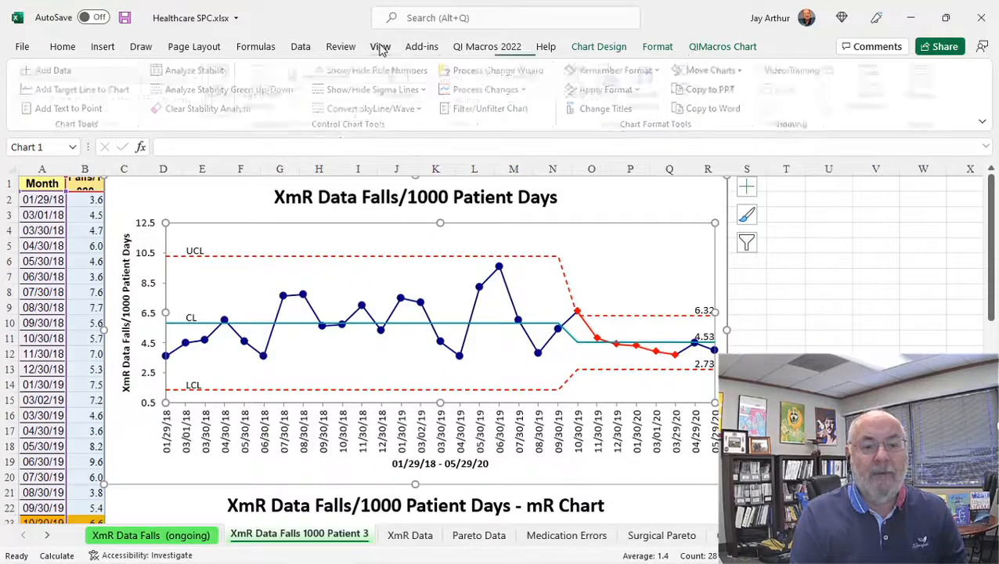
left_click(879, 94)
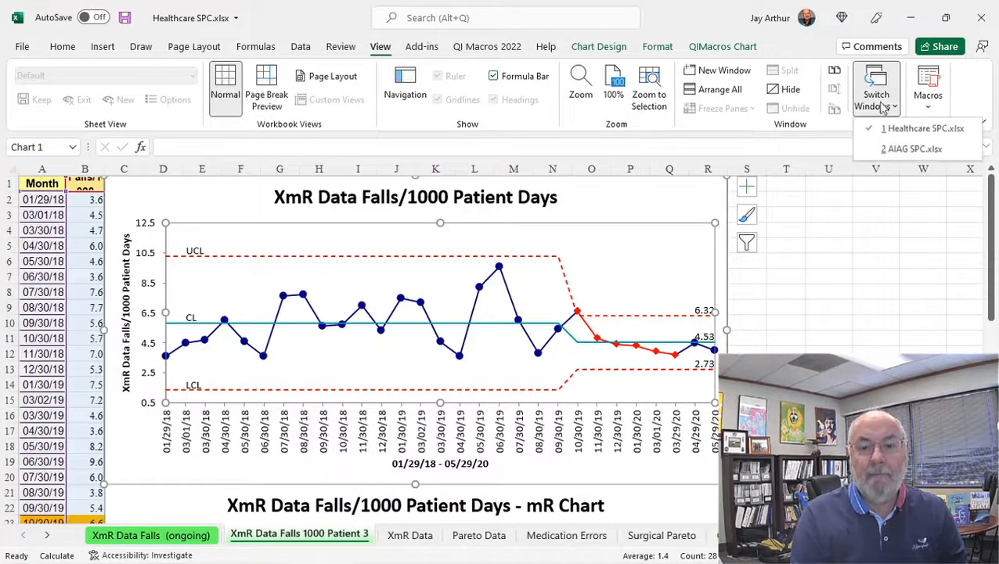
left_click(908, 149)
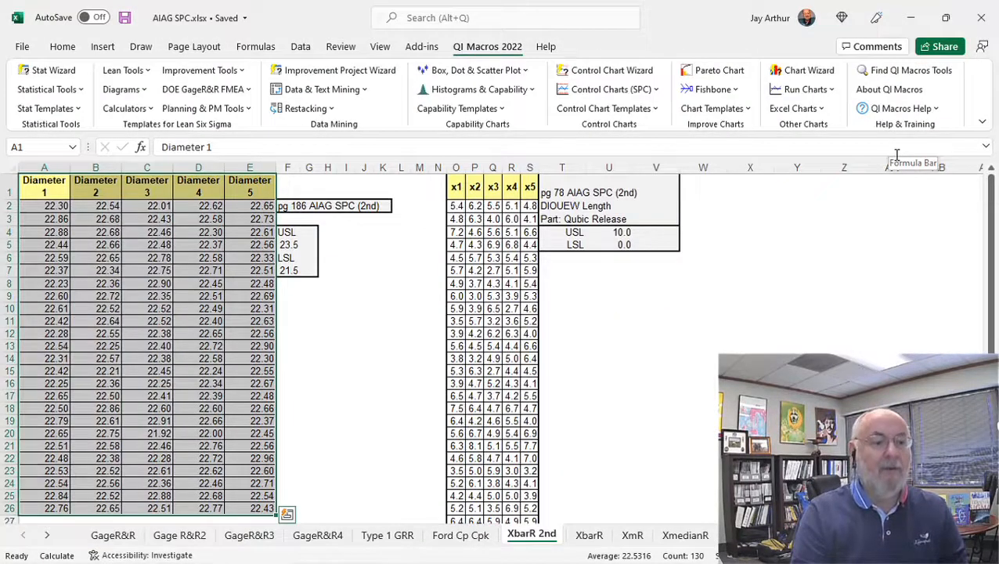
Step: Select the Diameter 1 to Diameter 5 data in A1:E26 and chart it with the Control Chart Wizard
left_click(108, 189)
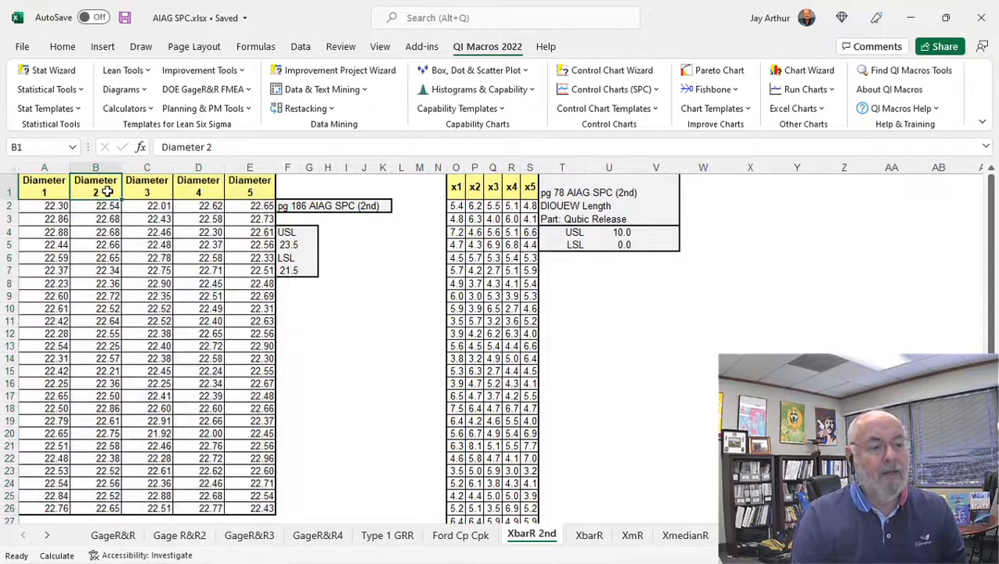
left_click(55, 187)
left_click(112, 189)
left_click(250, 188)
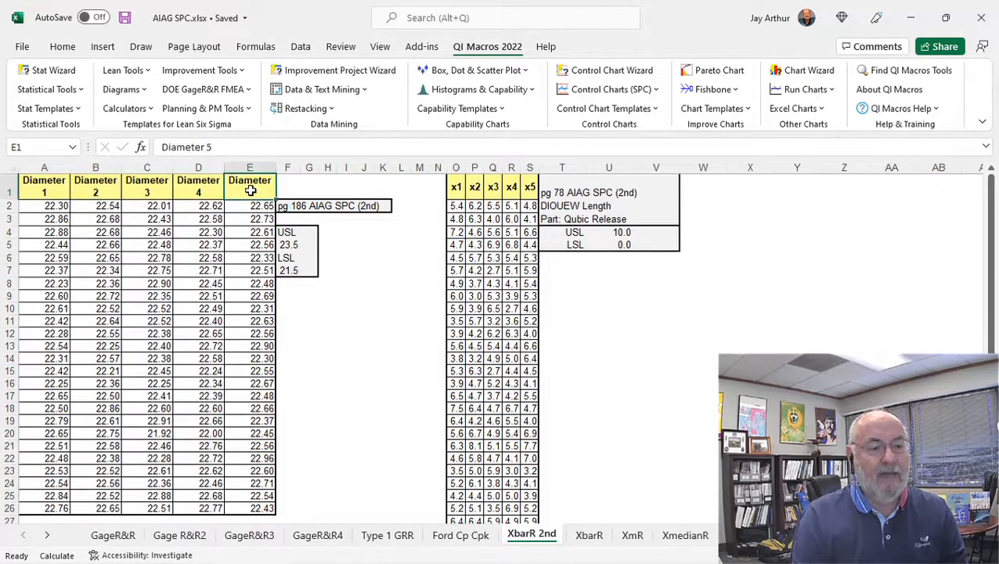
scroll(245, 221, "down", 4)
left_click_drag(257, 359, 81, 119)
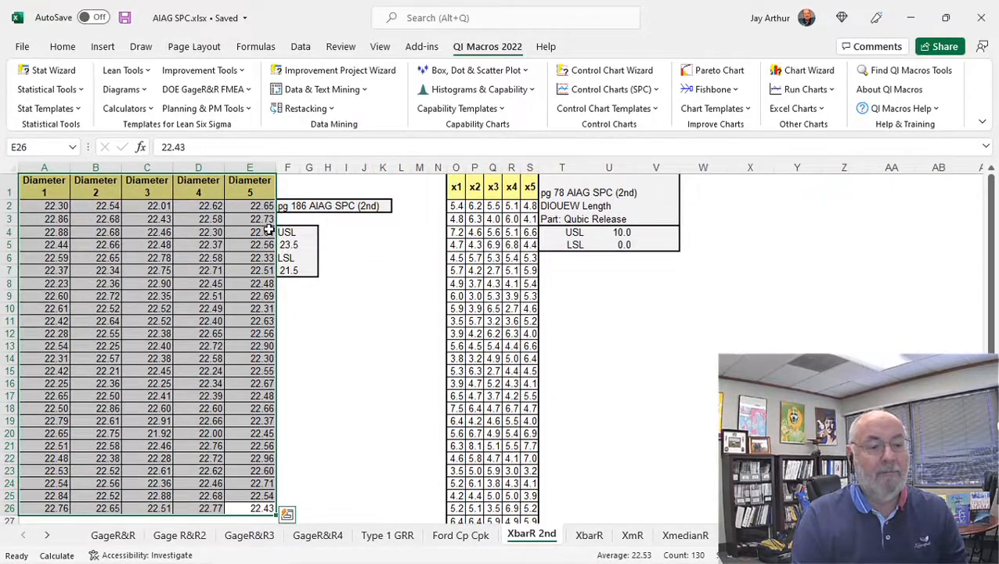
left_click(620, 78)
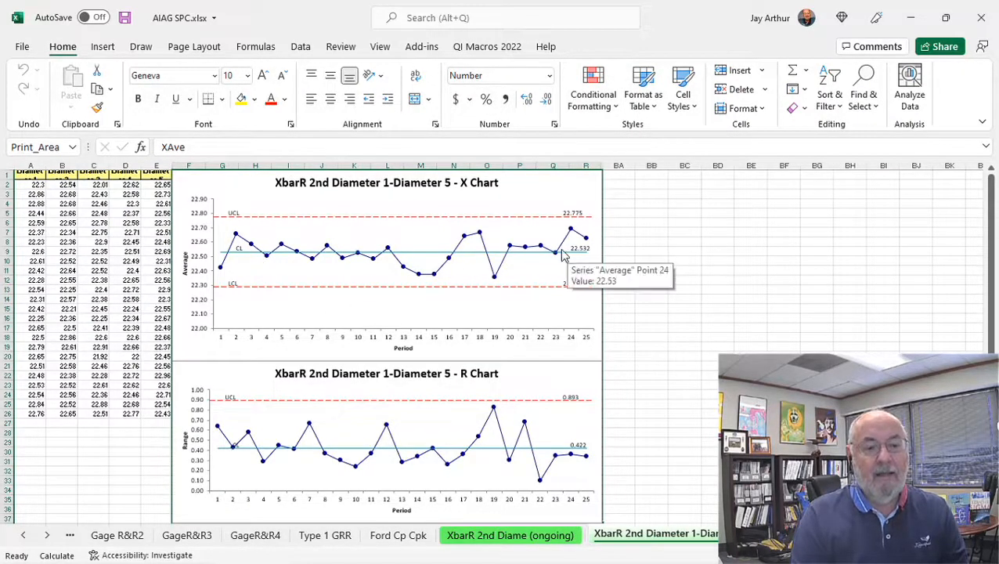
Step: Return to the XbarR 2nd data worksheet and review the available histogram and capability analysis options
key("ctrl+Page_Down")
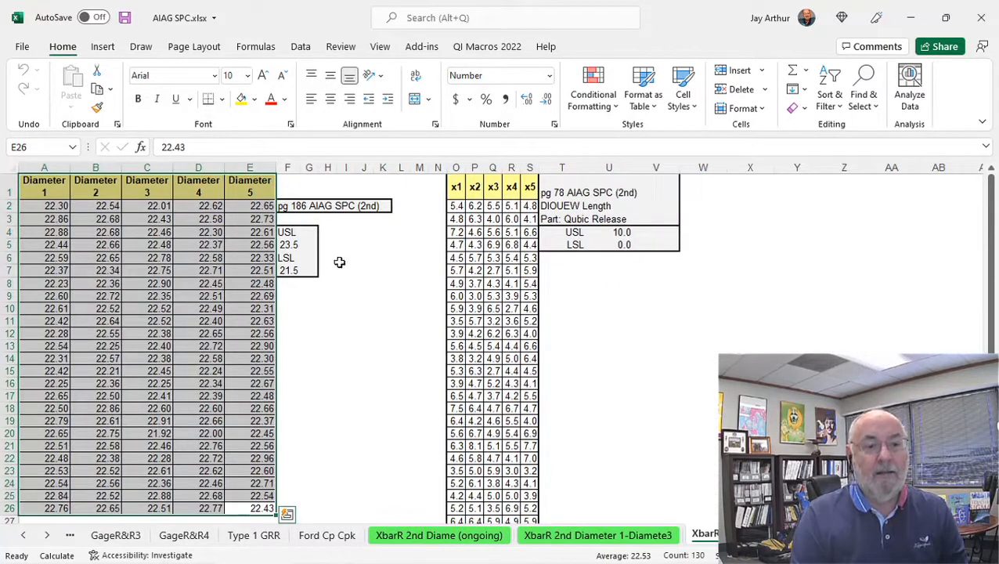
left_click(475, 48)
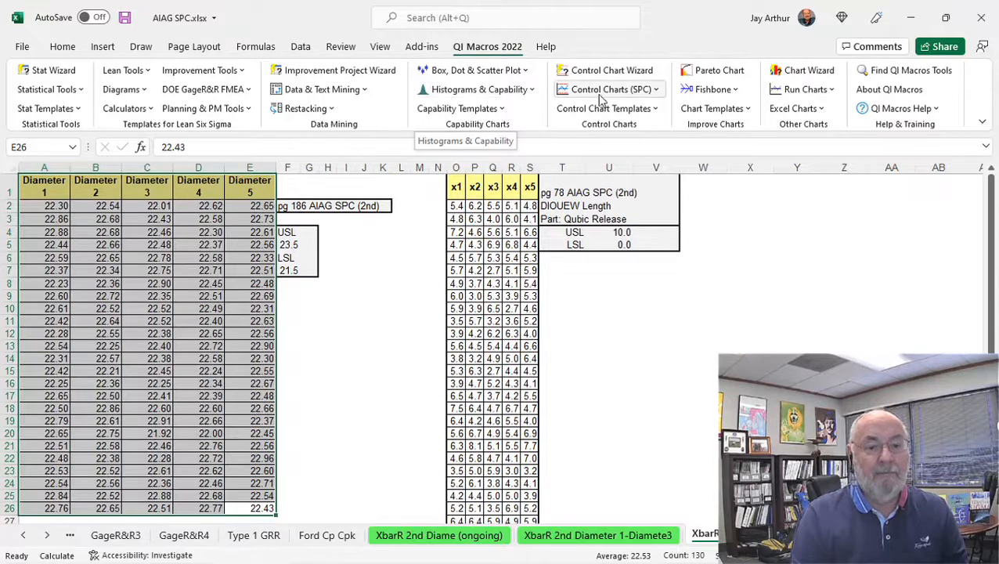
left_click(503, 91)
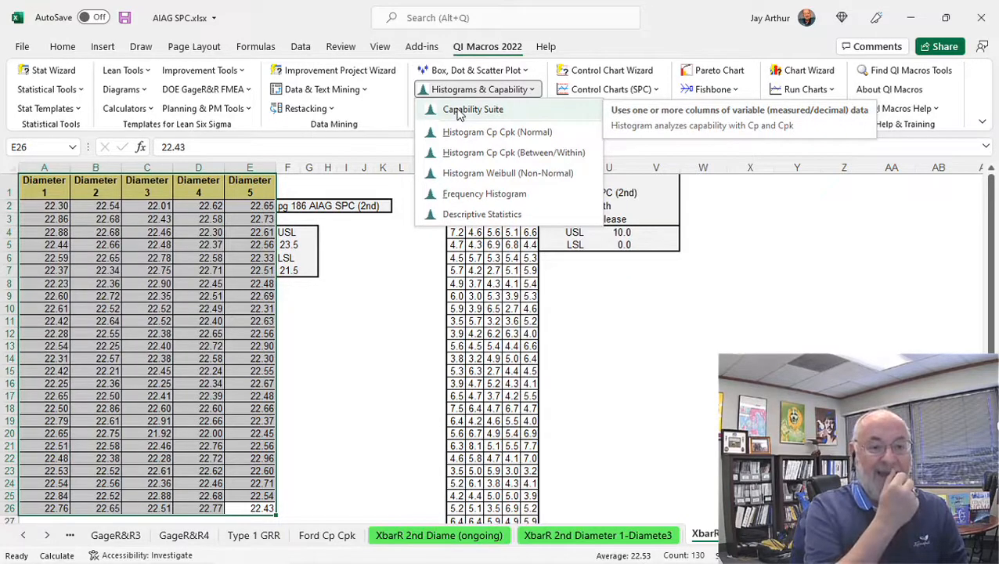
left_click(663, 34)
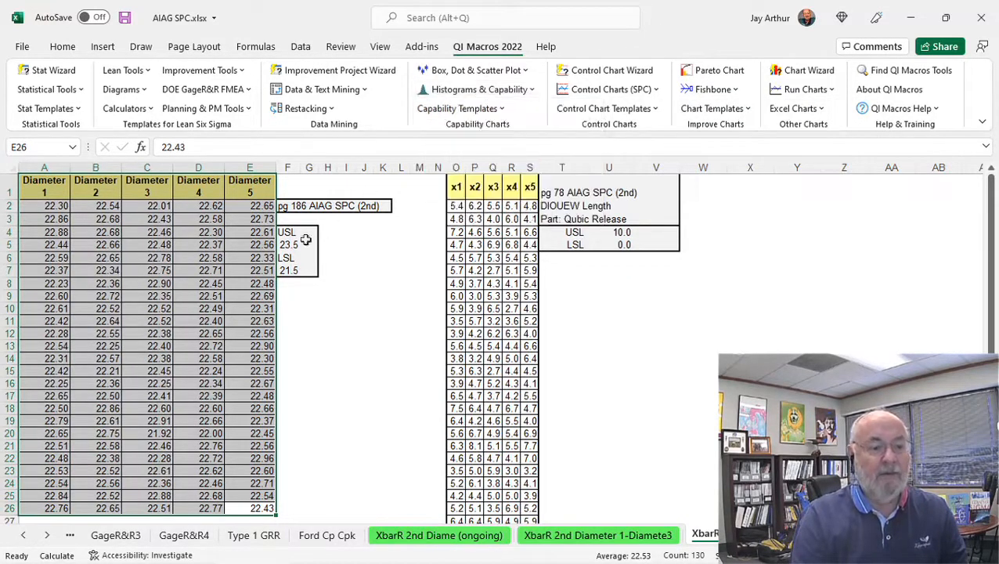
left_click(287, 244)
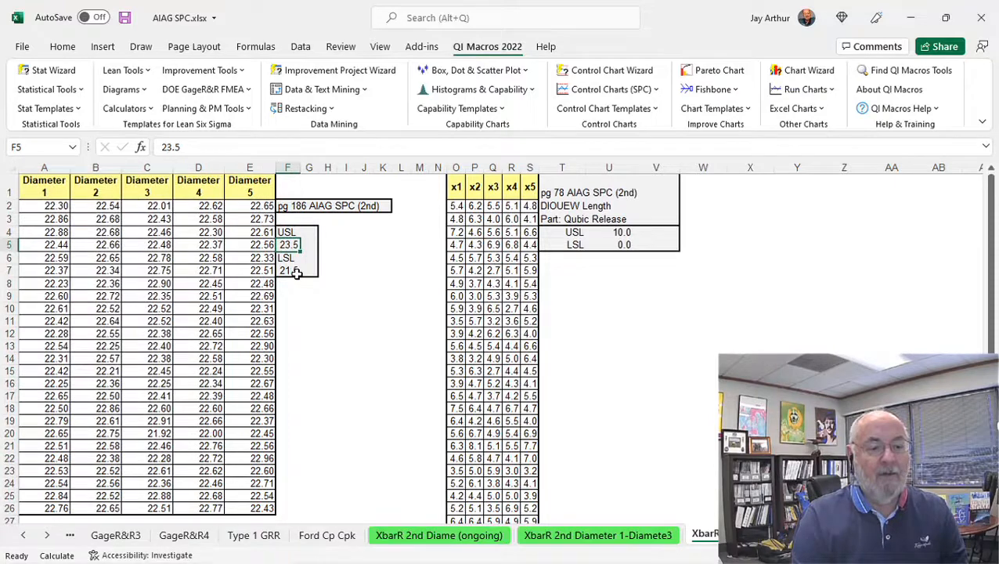
left_click(290, 270)
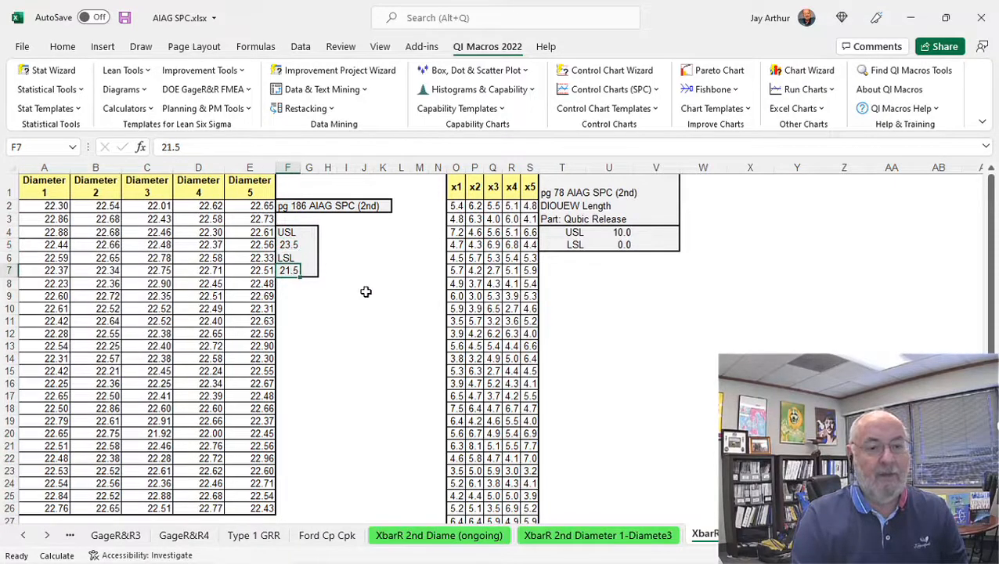
left_click(479, 90)
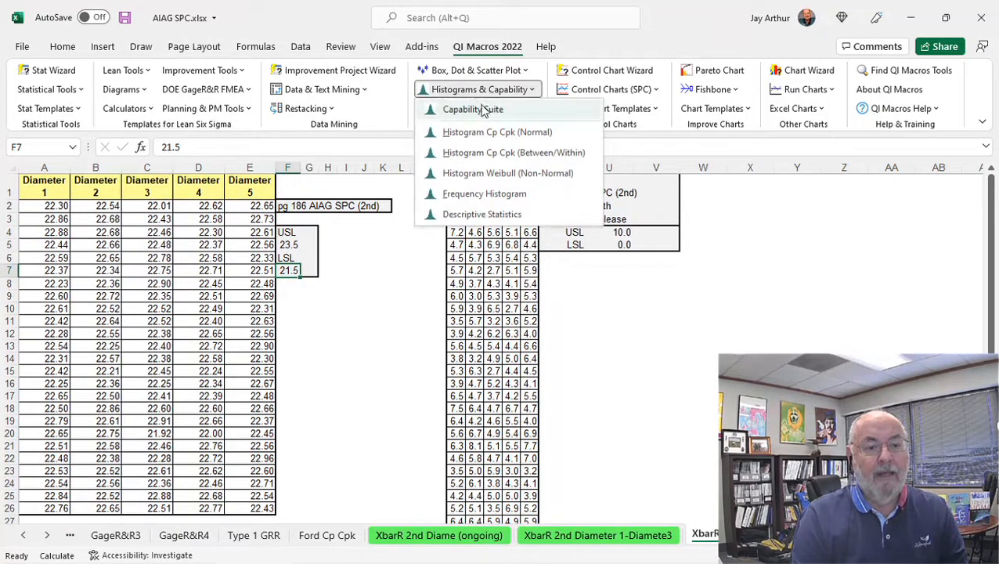
left_click(474, 111)
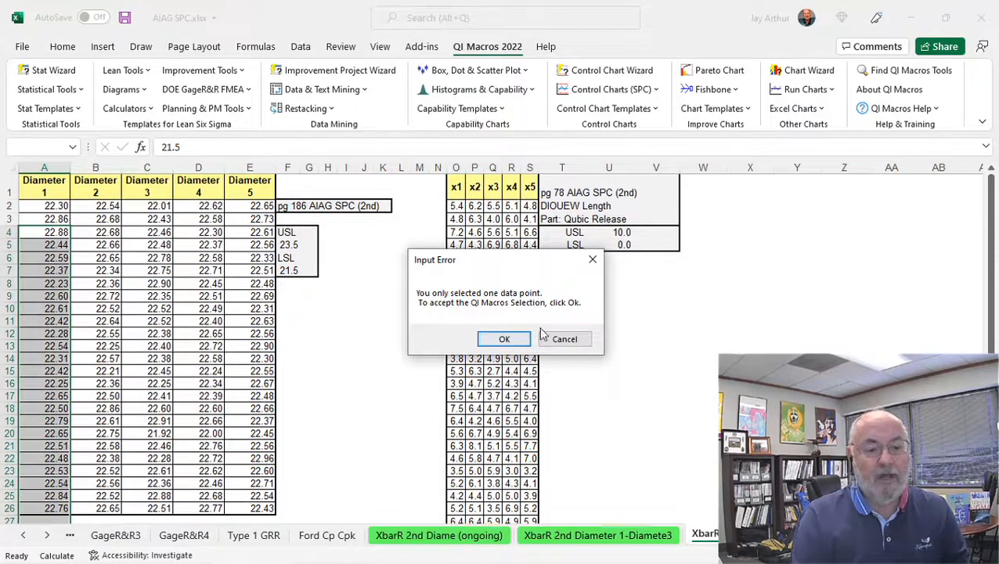
left_click(564, 339)
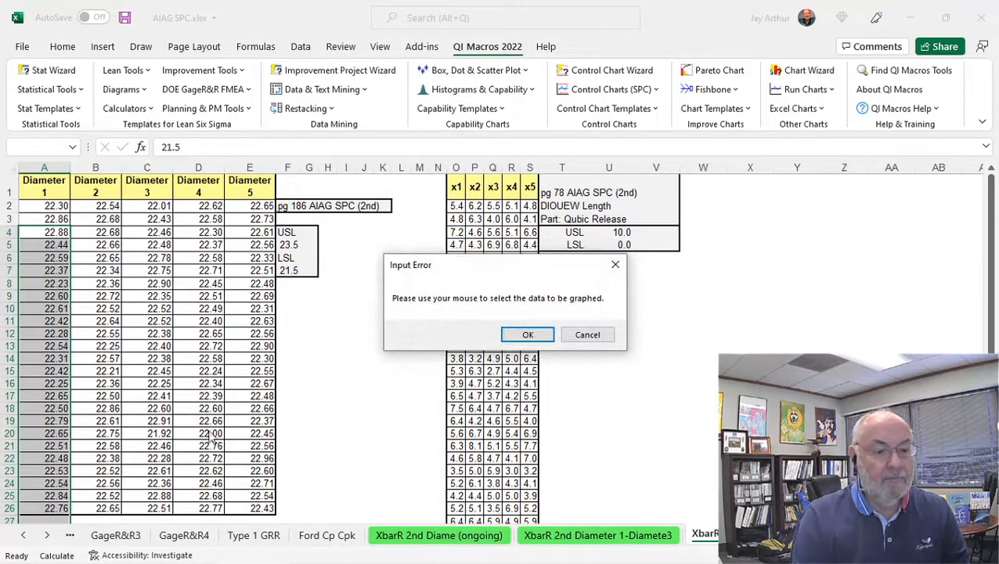
left_click(526, 335)
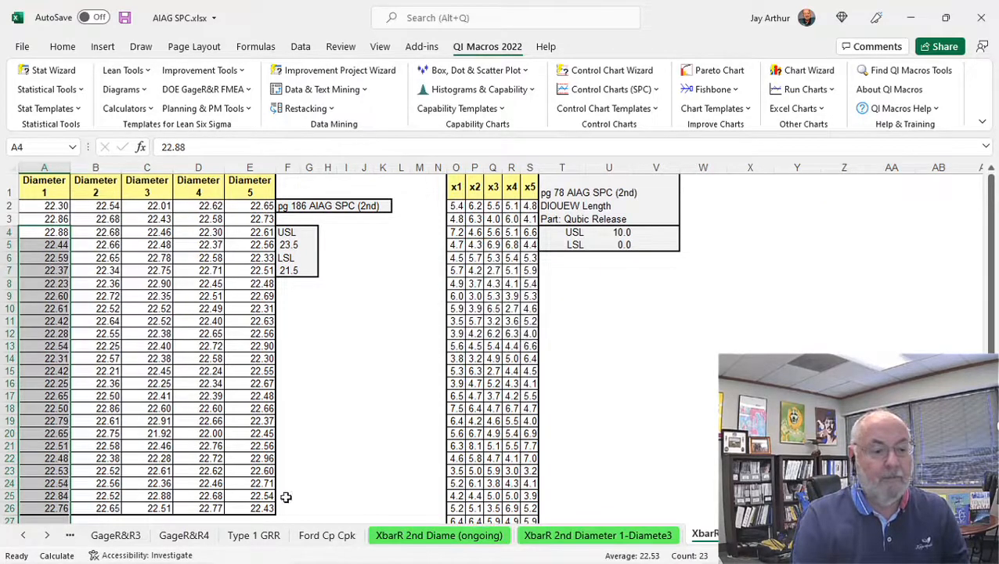
Step: Run the Capability Suite on the Diameter 1 to Diameter 5 data in A1:E26 with USL 23.5 and LSL 21.5
left_click_drag(256, 508, 31, 124)
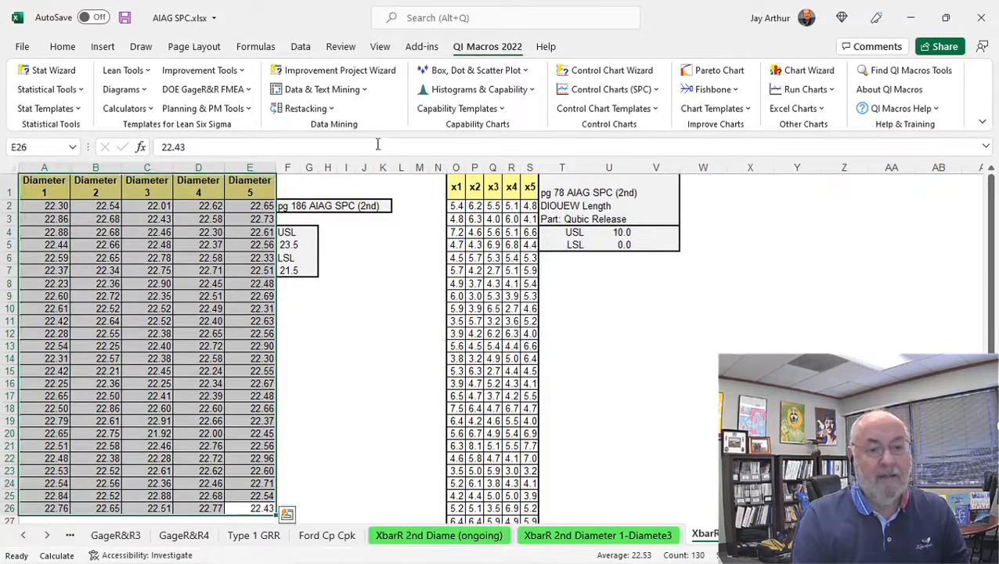
left_click(463, 91)
left_click(468, 108)
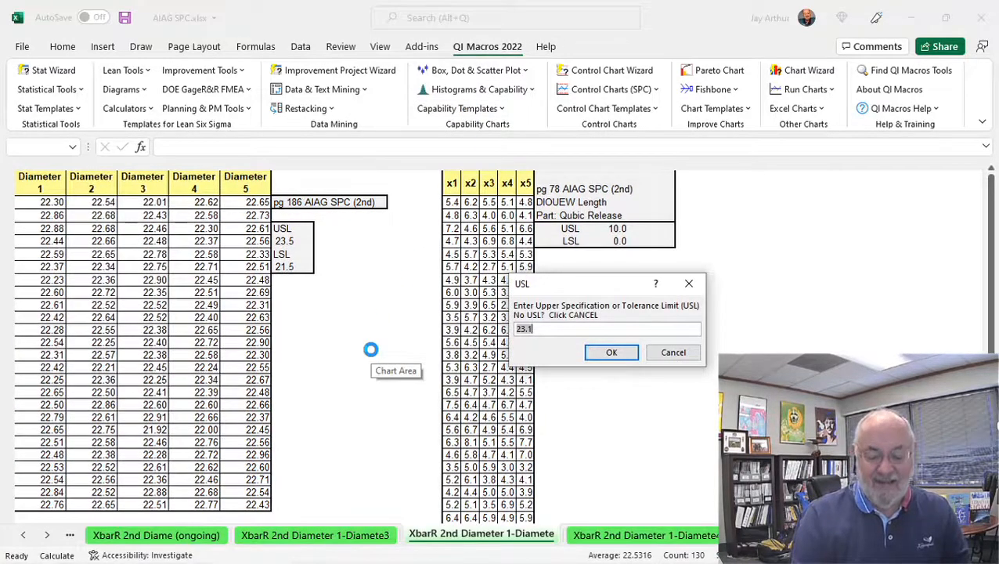
type("23.5")
key("Return")
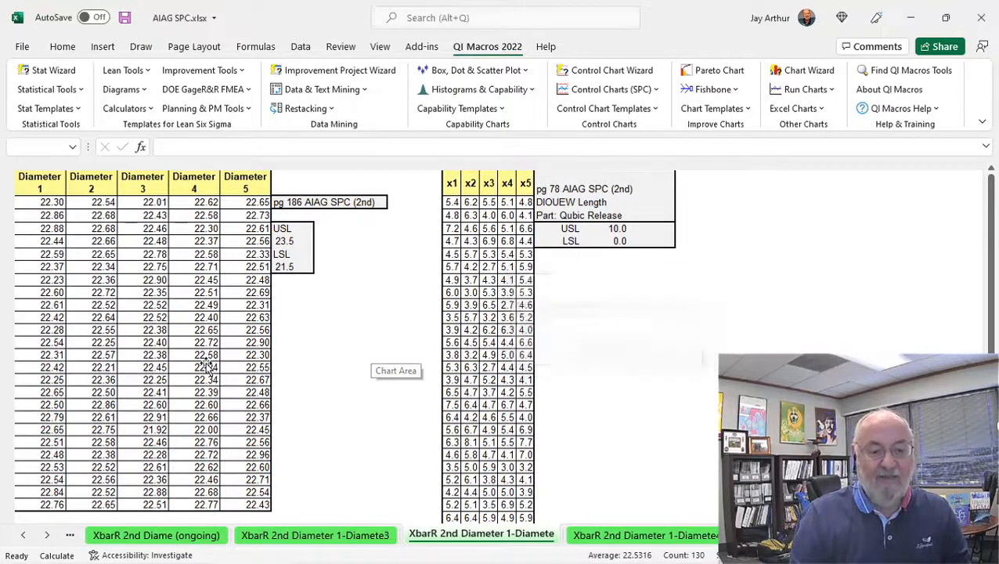
type("21.5")
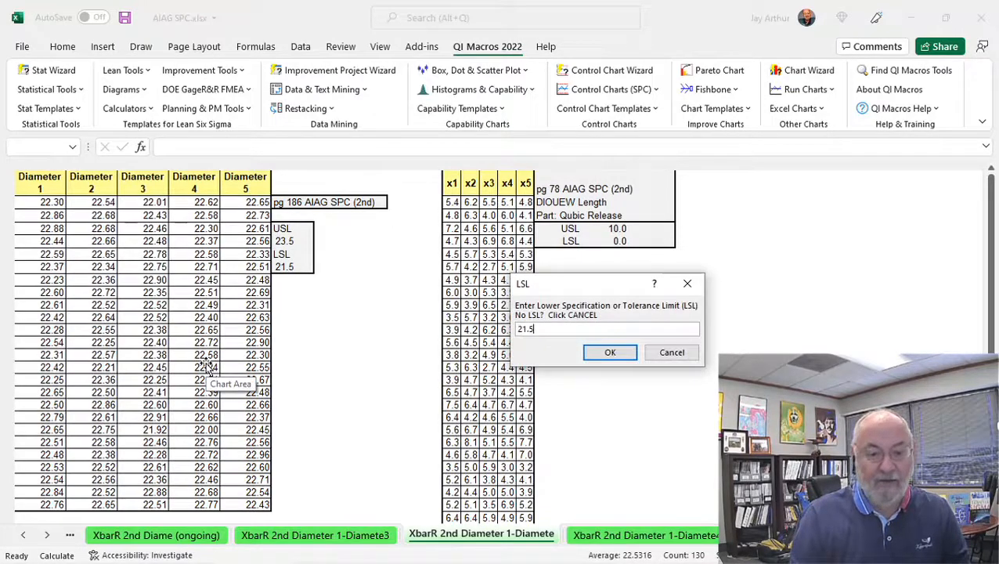
key("Return")
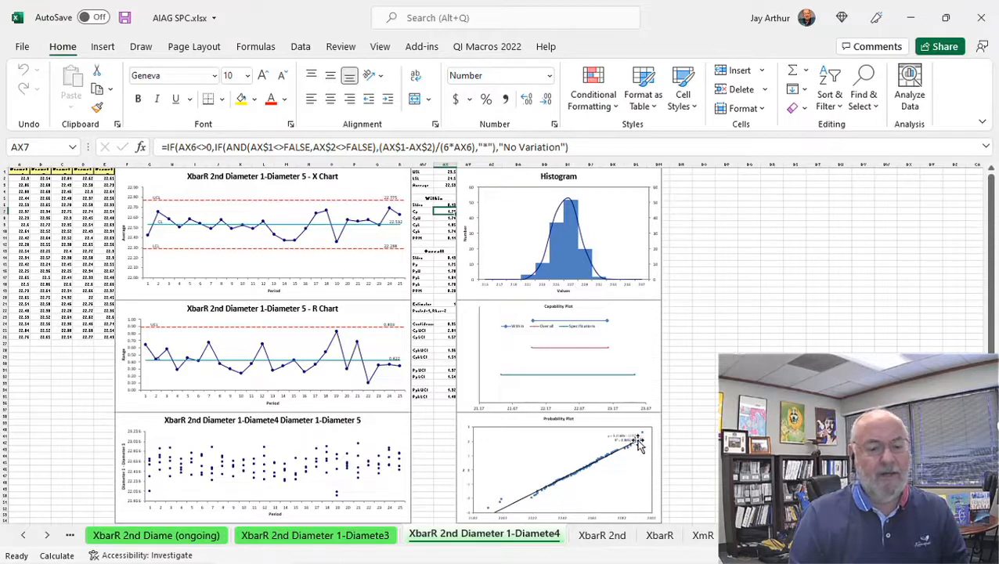
Step: Examine the Cp and Cpk results and the six capability charts for the Diameter data
scroll(435, 408, "up", 4)
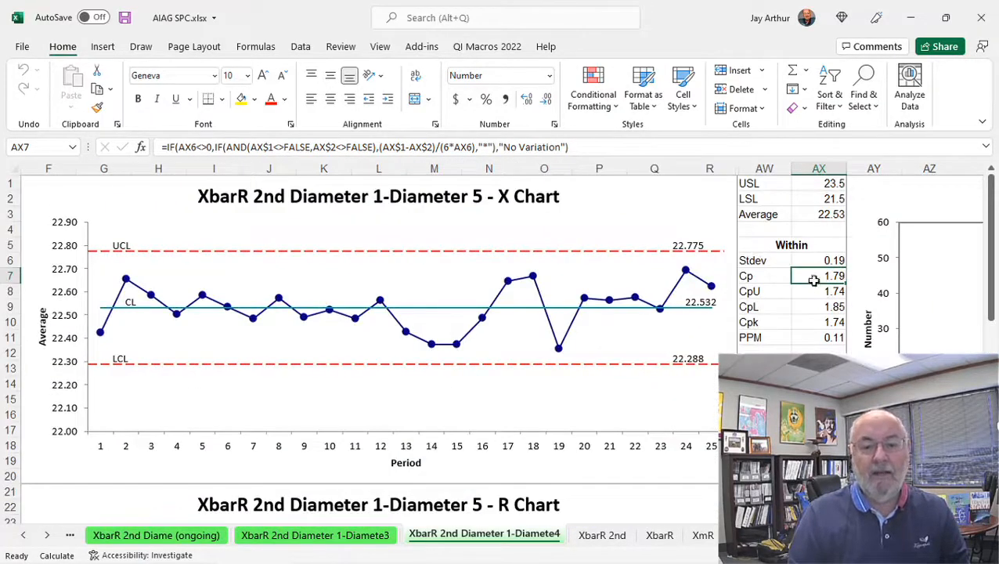
left_click(764, 273)
left_click(762, 321)
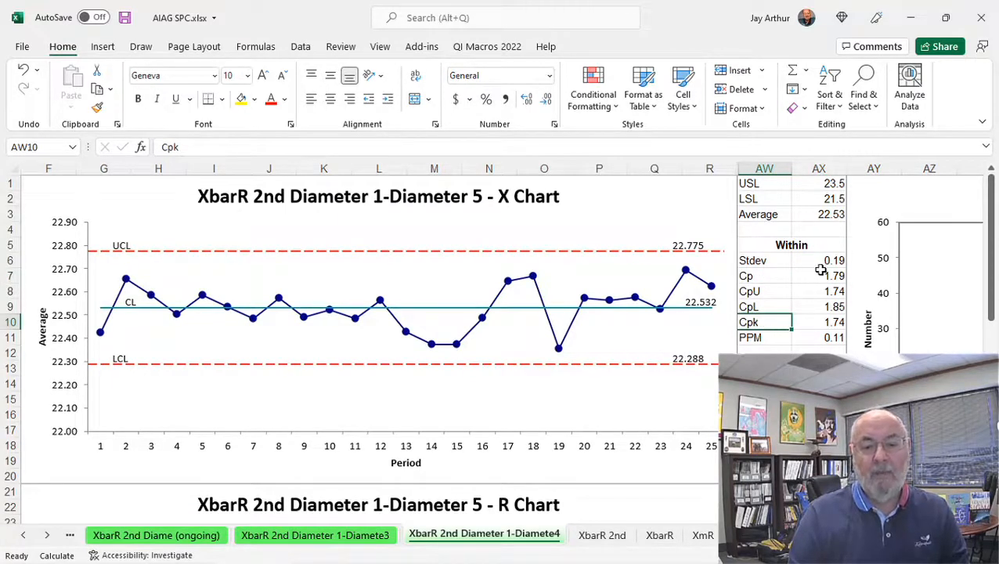
left_click(808, 320)
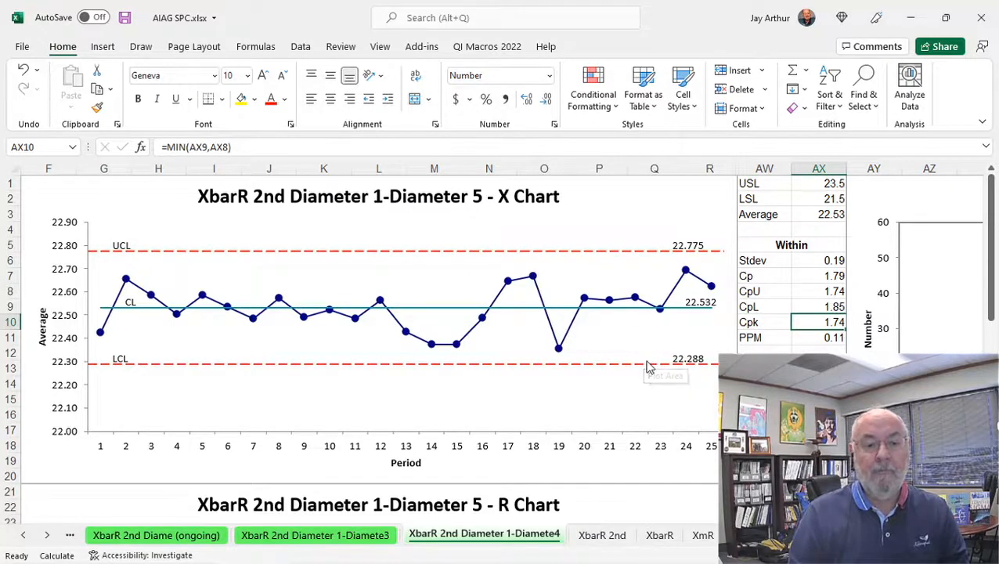
scroll(624, 340, "down", 3)
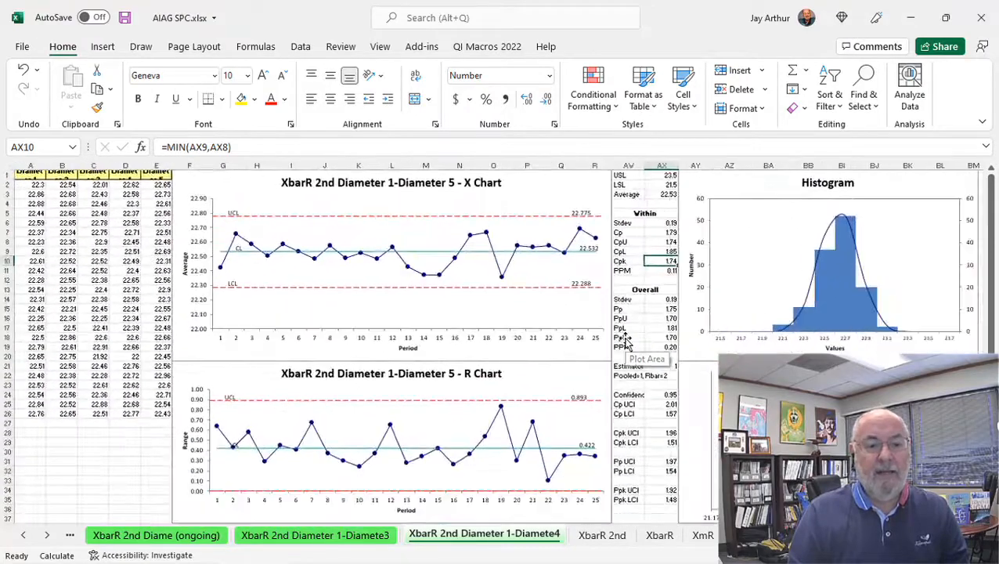
scroll(625, 340, "down", 2)
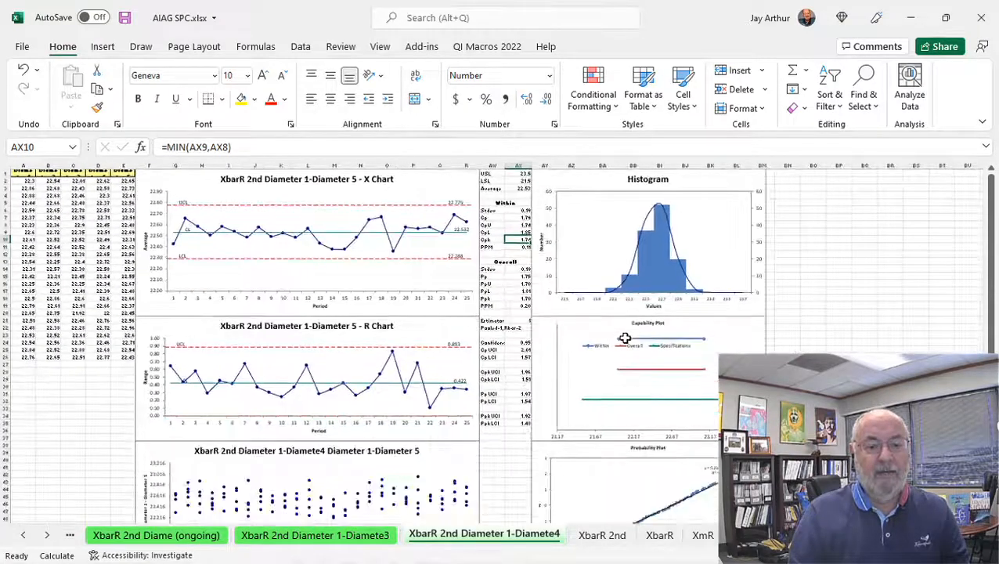
scroll(626, 344, "down", 1)
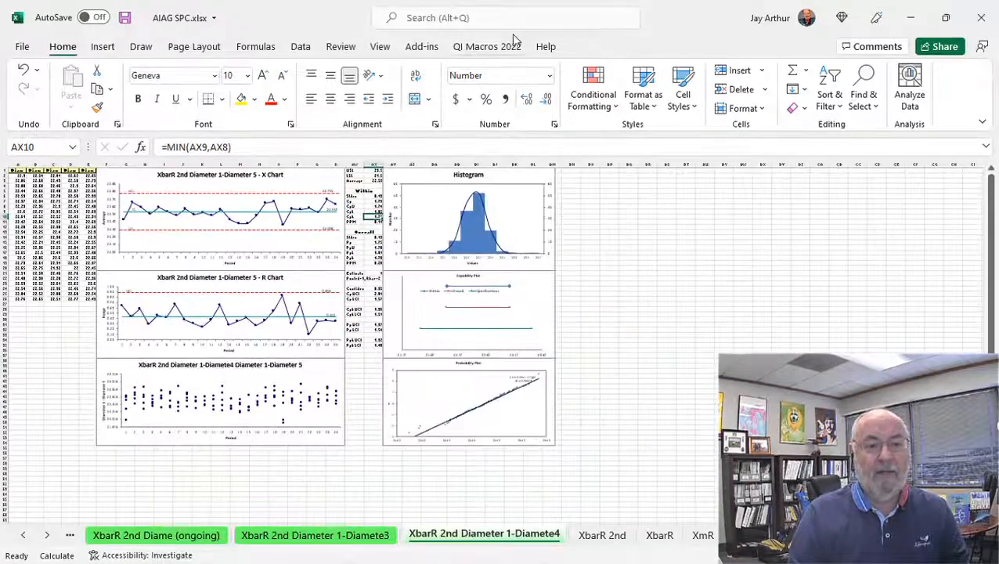
Step: Review the histogram and variable control chart options, locating the Capability Suite among the variable charts
left_click(509, 45)
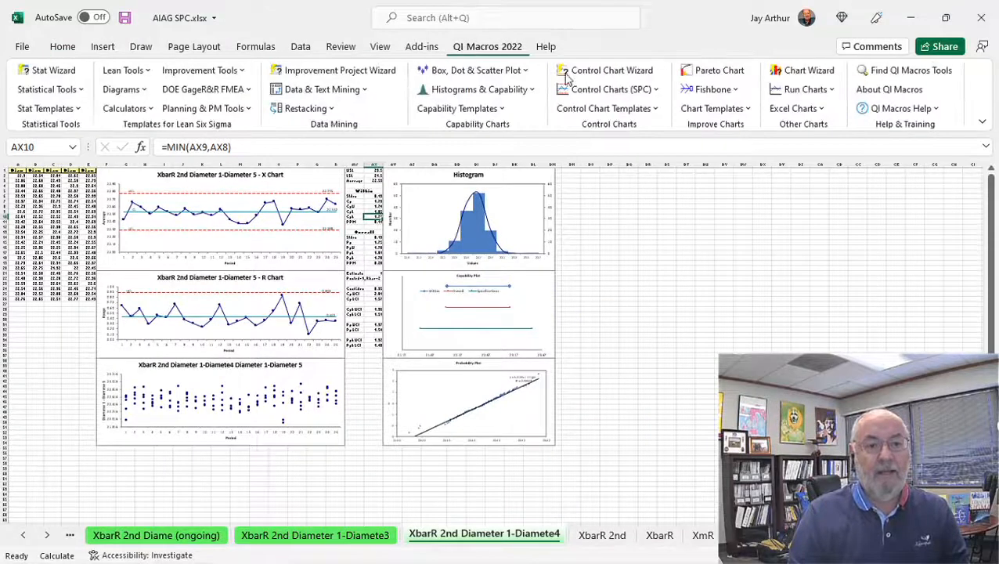
left_click(454, 89)
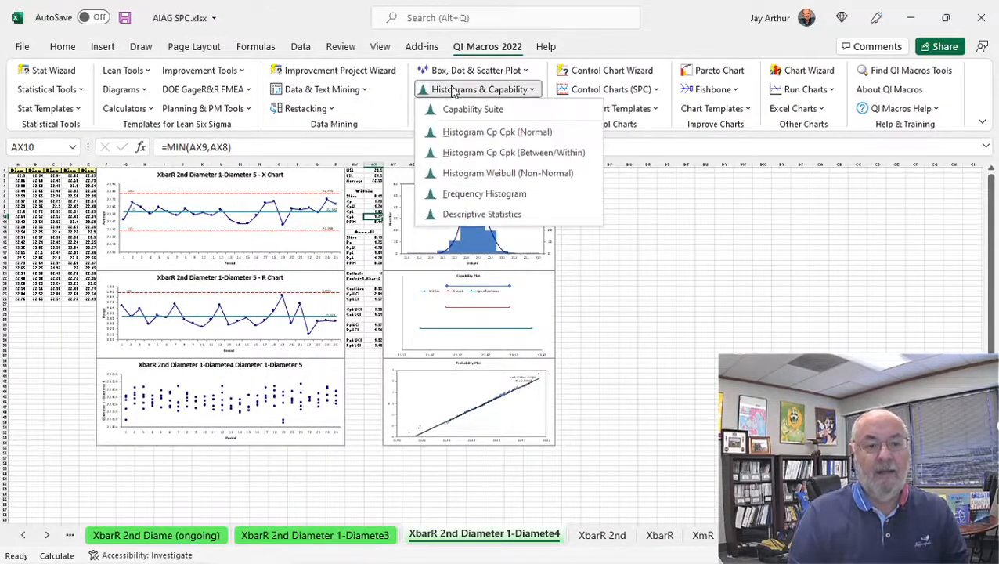
left_click(588, 91)
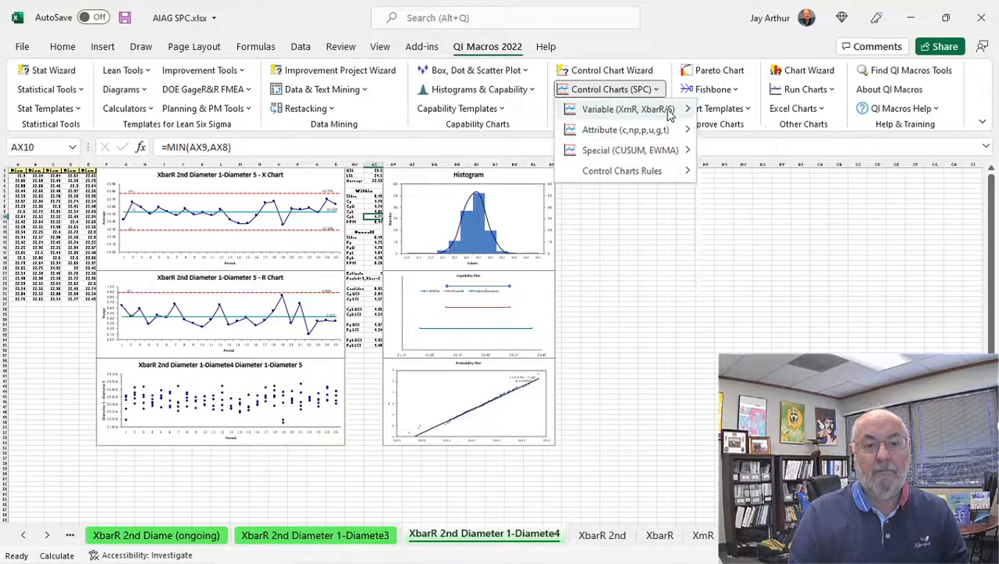
mouse_move(669, 115)
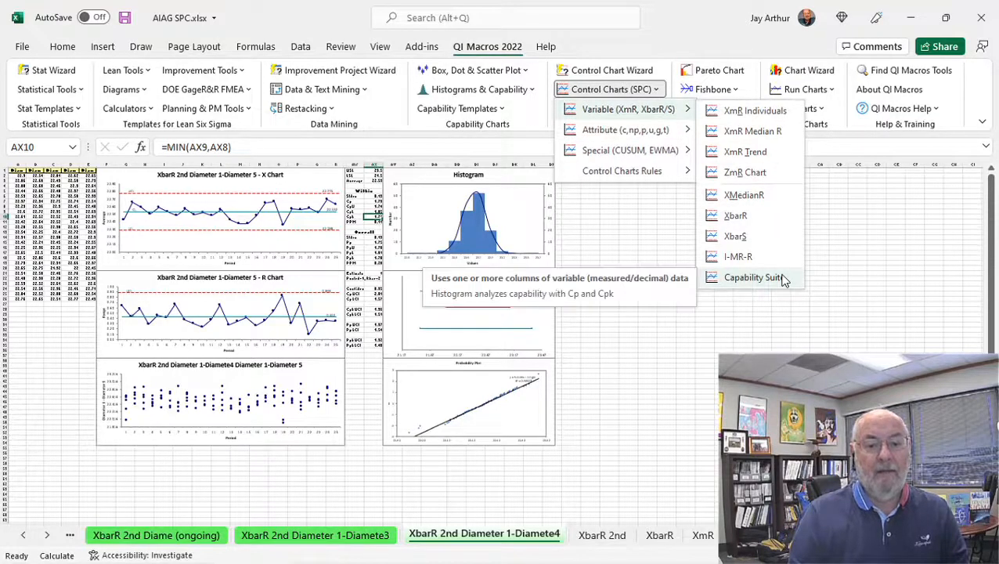
left_click(704, 34)
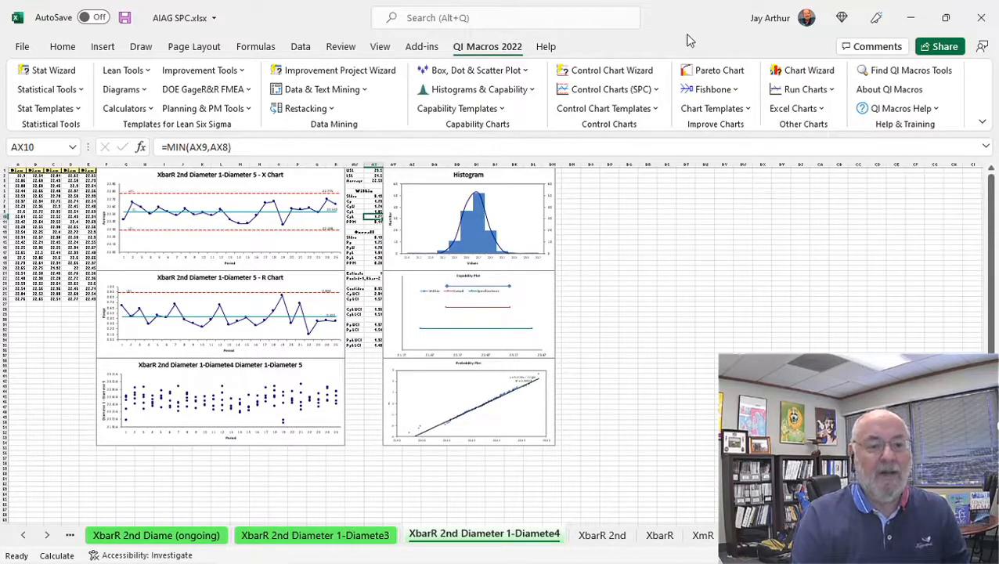
Step: Return to the XbarR 2nd worksheet and run the Chart Wizard on the Diameter 1 to Diameter 5 data in A1:E26
left_click(602, 535)
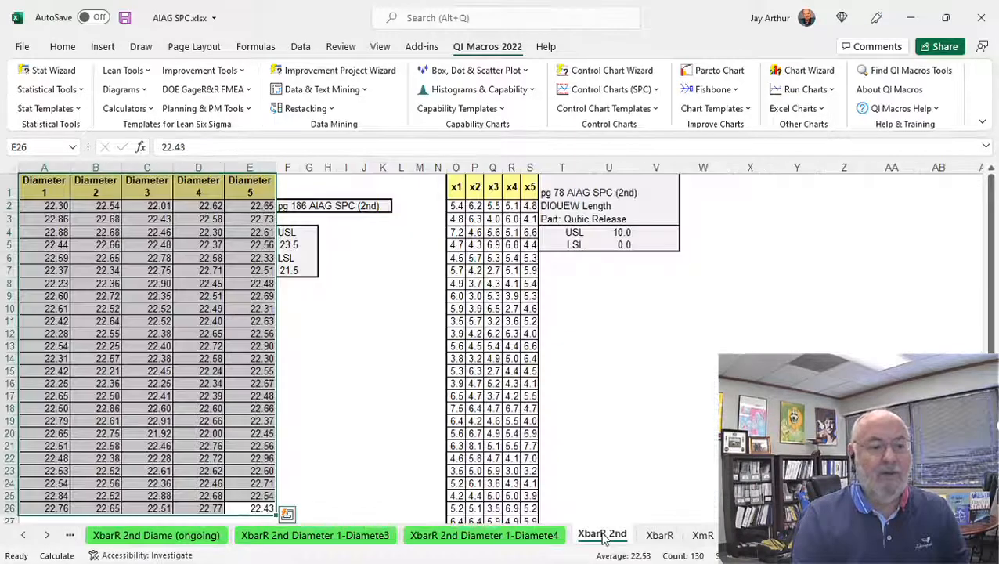
scroll(306, 336, "down", 3)
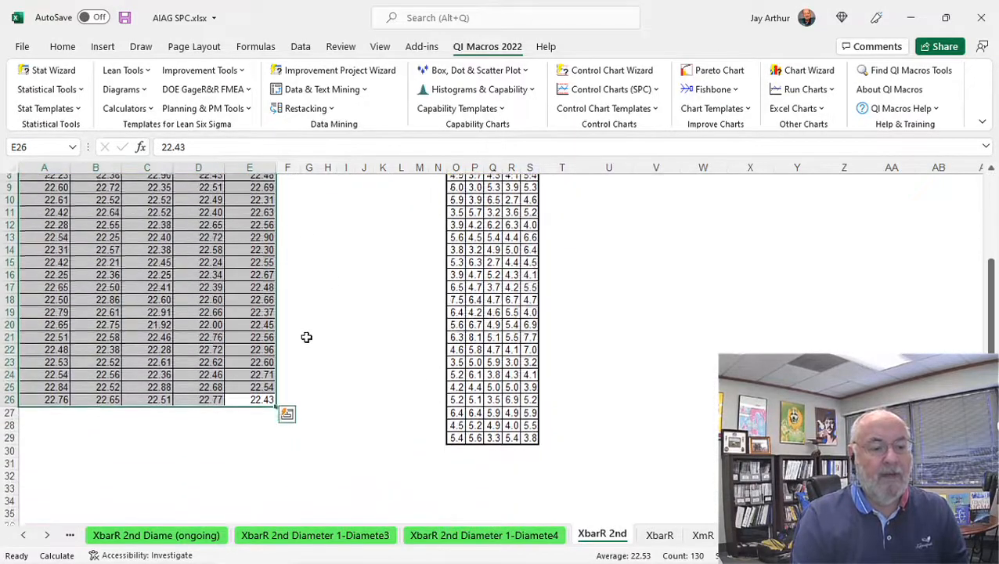
left_click_drag(263, 401, 36, 70)
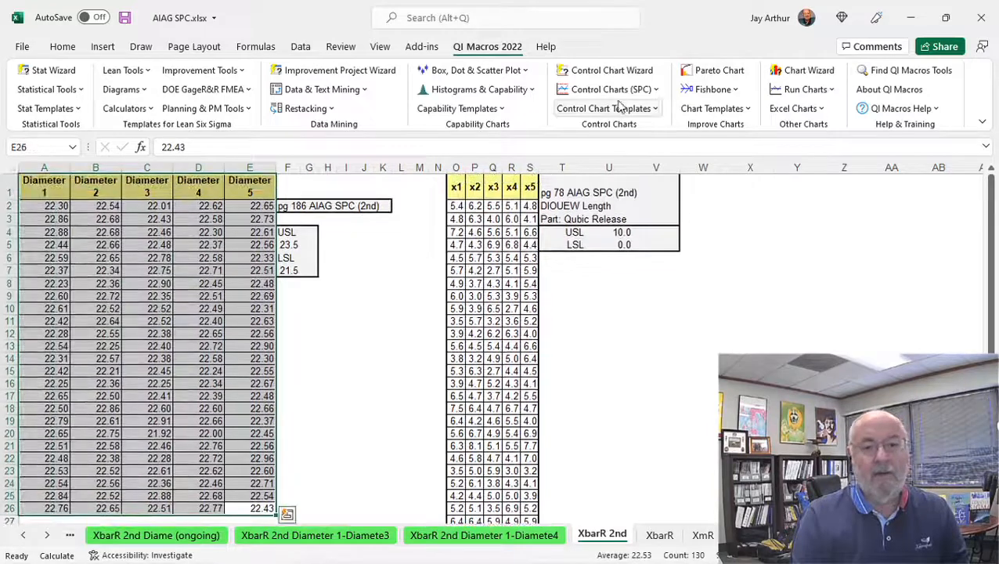
left_click(819, 73)
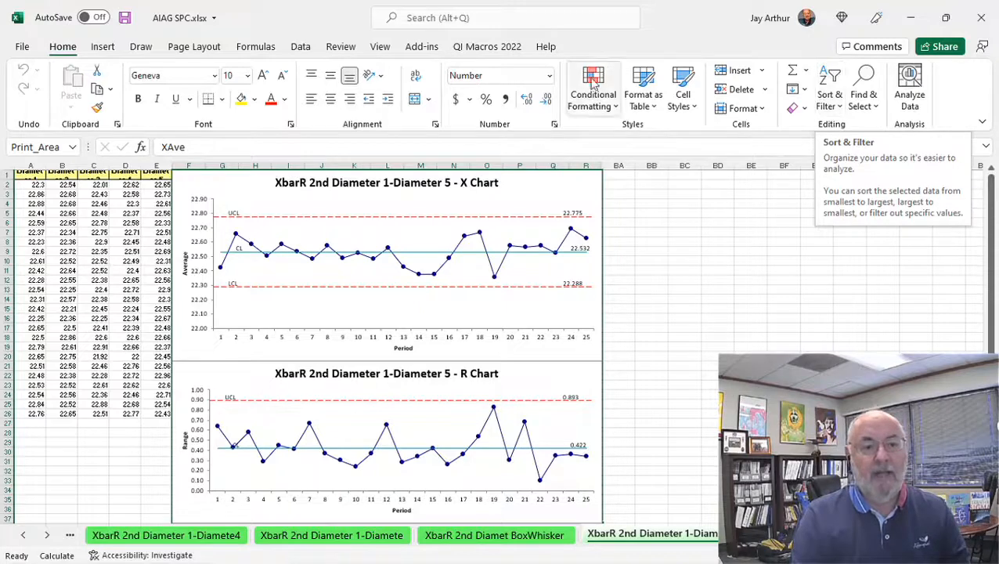
Step: Review the Chart Wizard's box and whisker plot, descriptive statistics and XbarR control chart sheets for the Diameter data
left_click(508, 50)
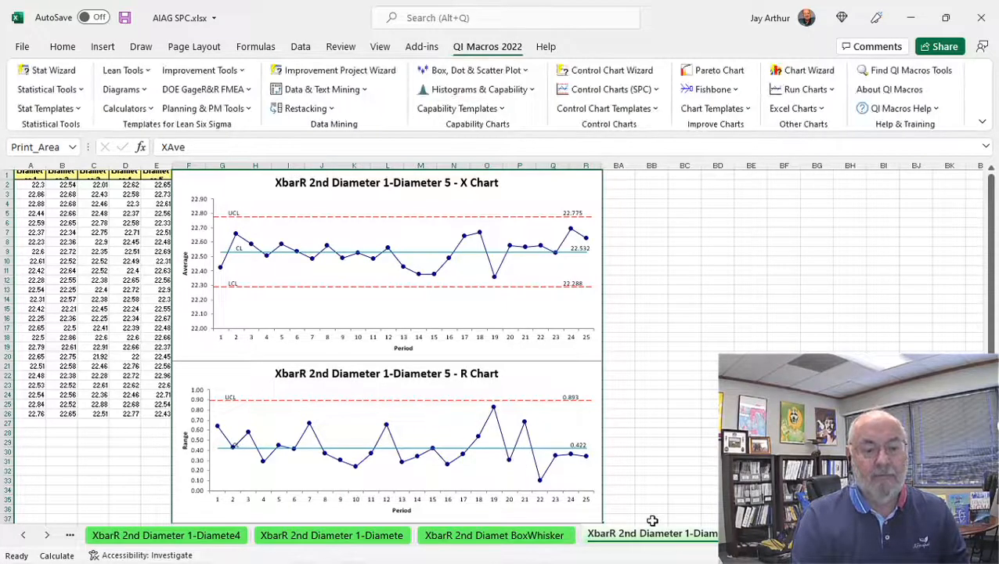
left_click(516, 539)
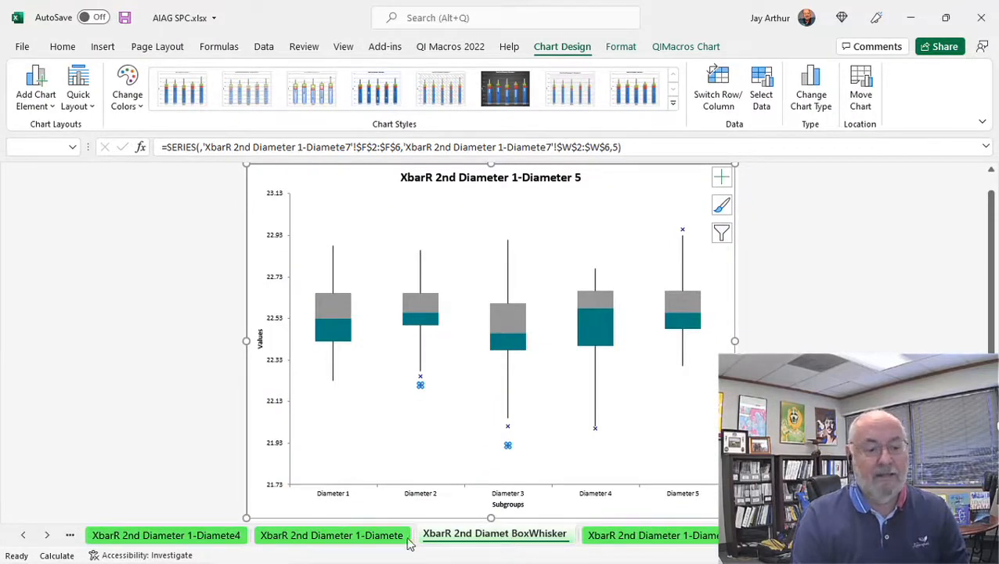
left_click(375, 540)
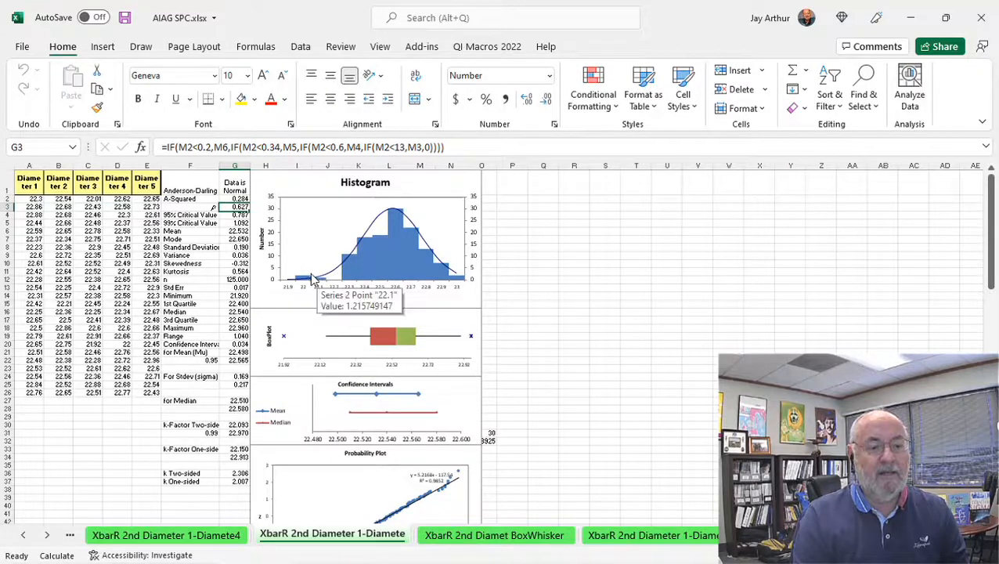
left_click(199, 537)
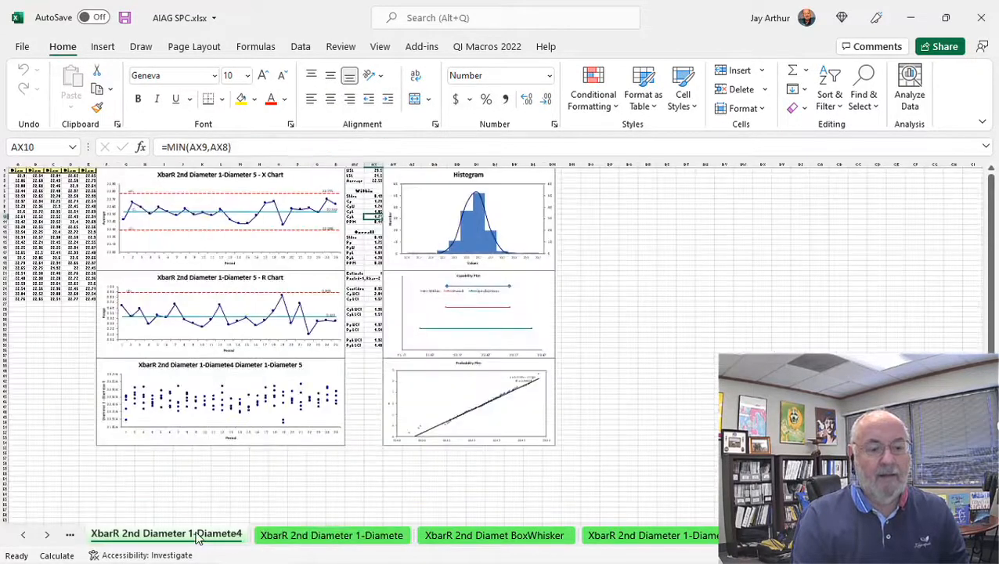
left_click(335, 539)
left_click(511, 537)
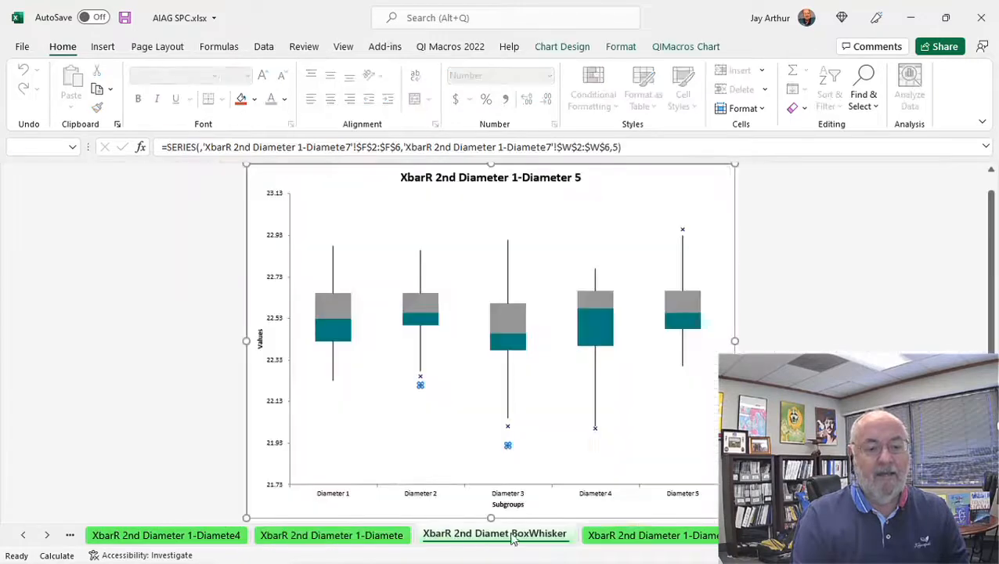
left_click(650, 537)
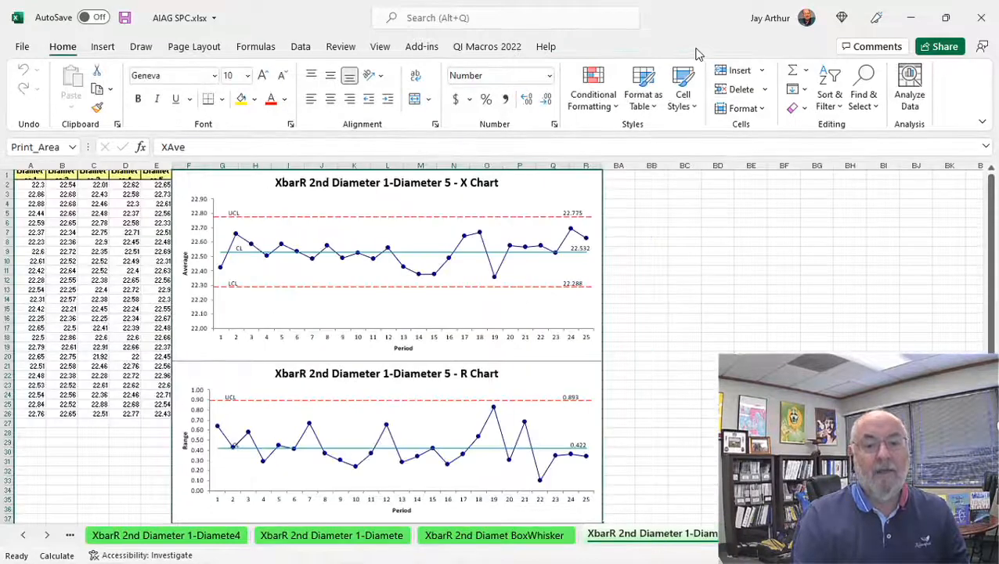
left_click(485, 47)
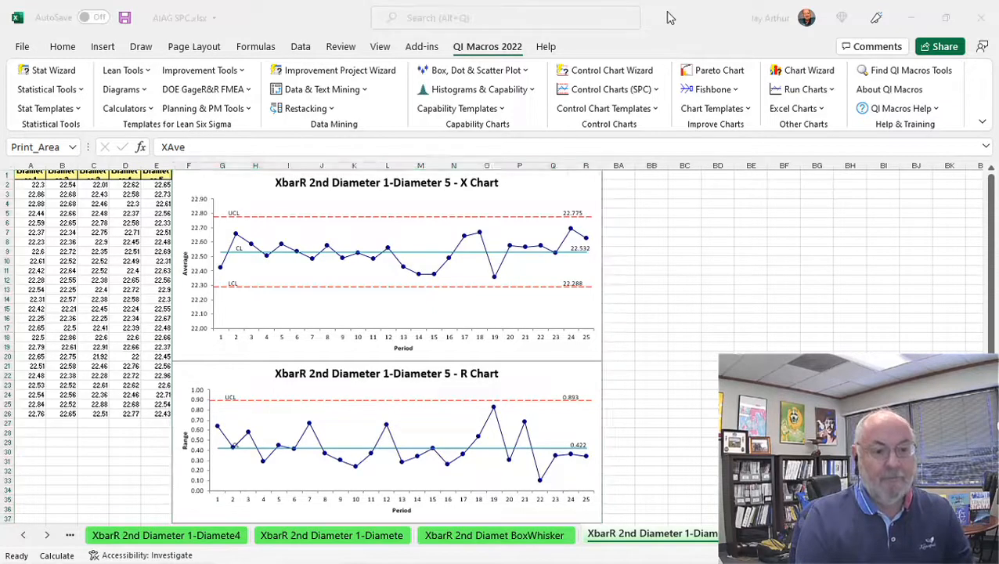
Step: Switch to the QI Macros slideshow and advance from the wizard cartoon to the customer testimonial slide
key("alt+Tab")
key("alt+Tab")
key("Tab")
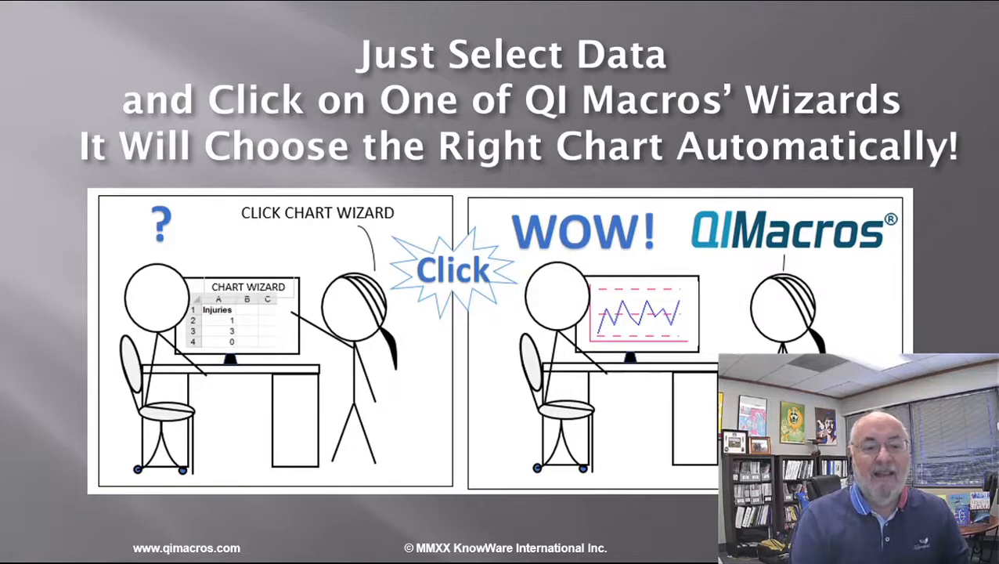
left_click(560, 147)
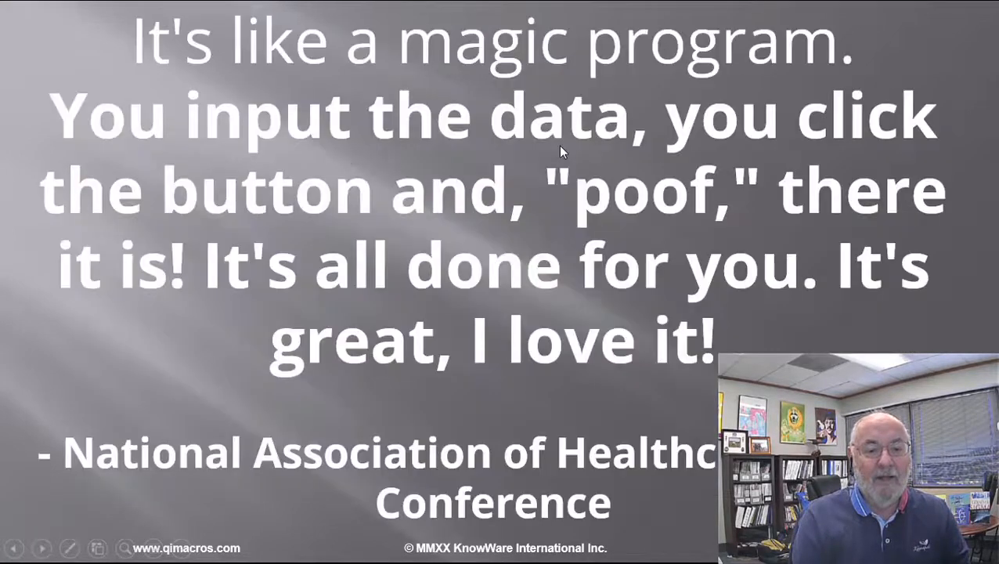
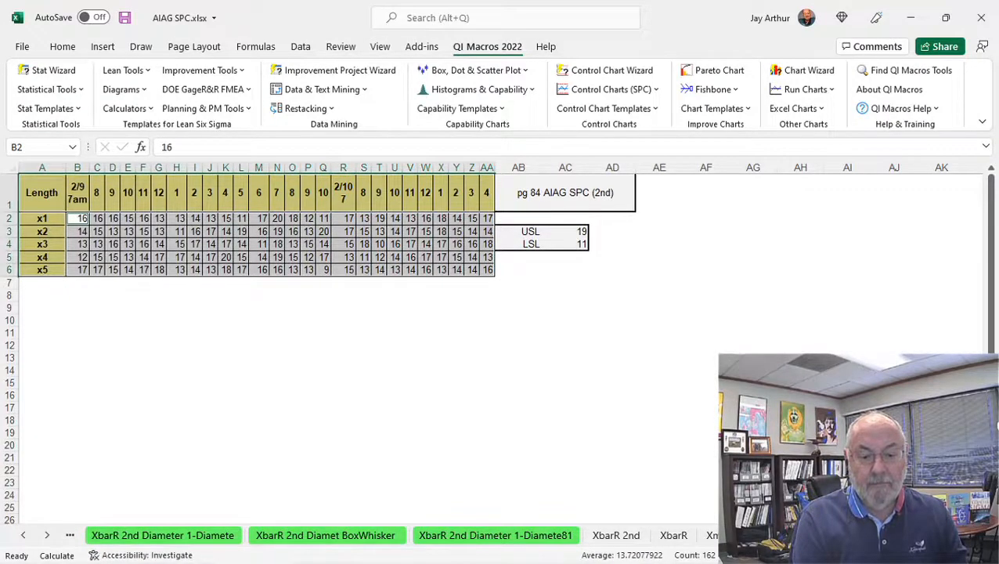
Step: On the p chart worksheet, create a Pareto chart of the Final Test defects in A1:A5 against the totals in AA1:AA5
left_click(49, 537)
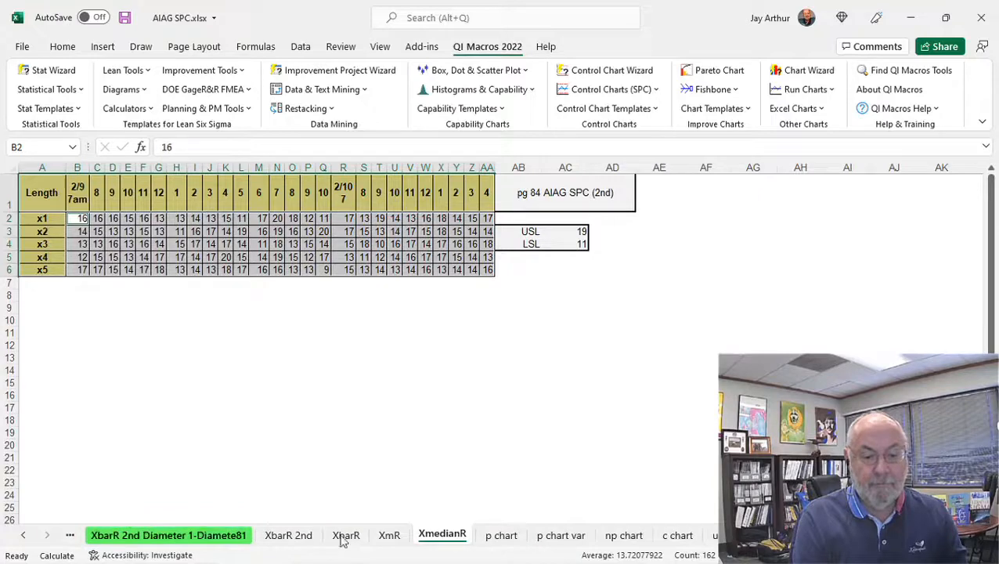
left_click(491, 535)
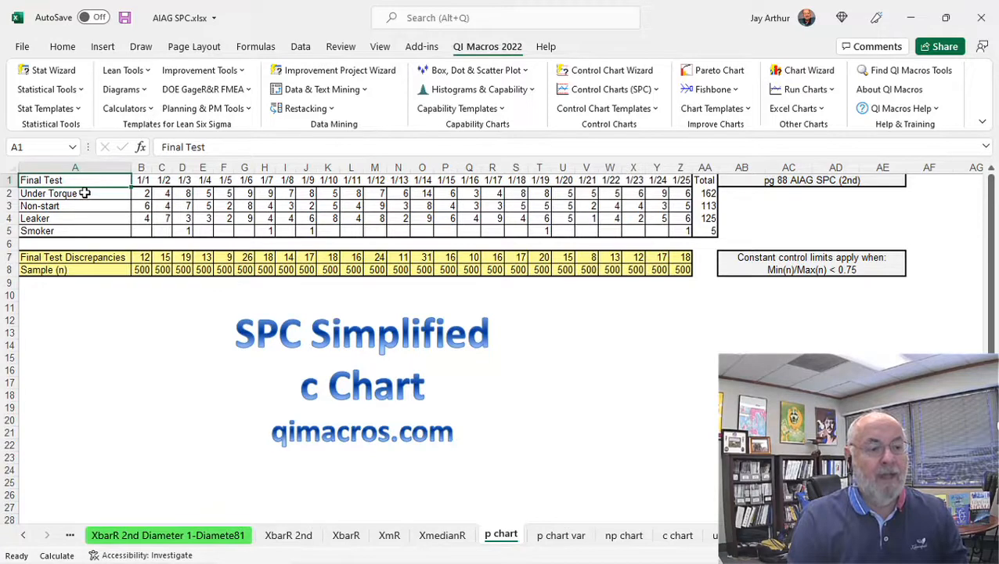
left_click_drag(85, 193, 87, 232)
left_click_drag(74, 179, 78, 229)
left_click_drag(705, 231, 700, 180)
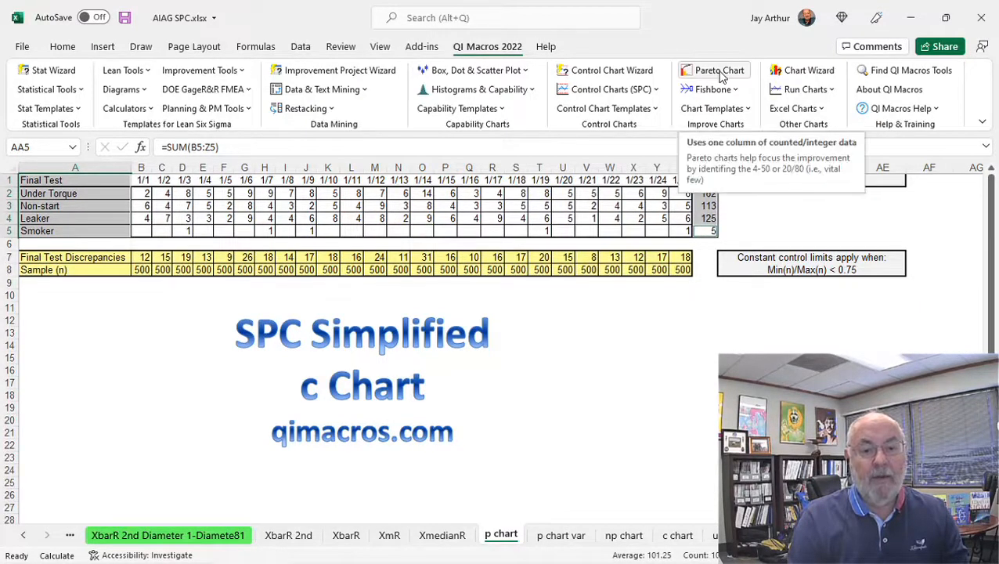
left_click_drag(100, 236, 73, 174)
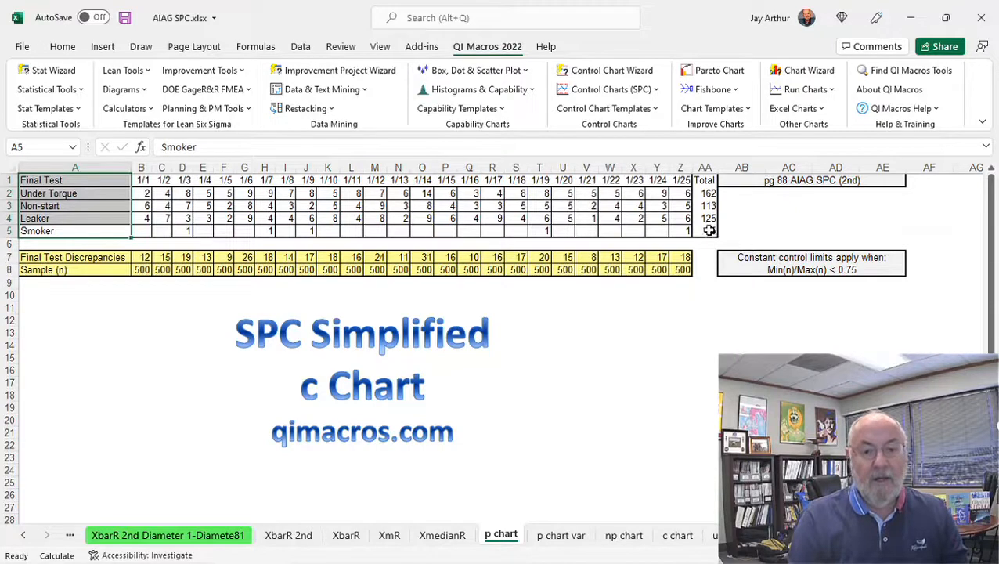
left_click_drag(711, 232, 704, 174)
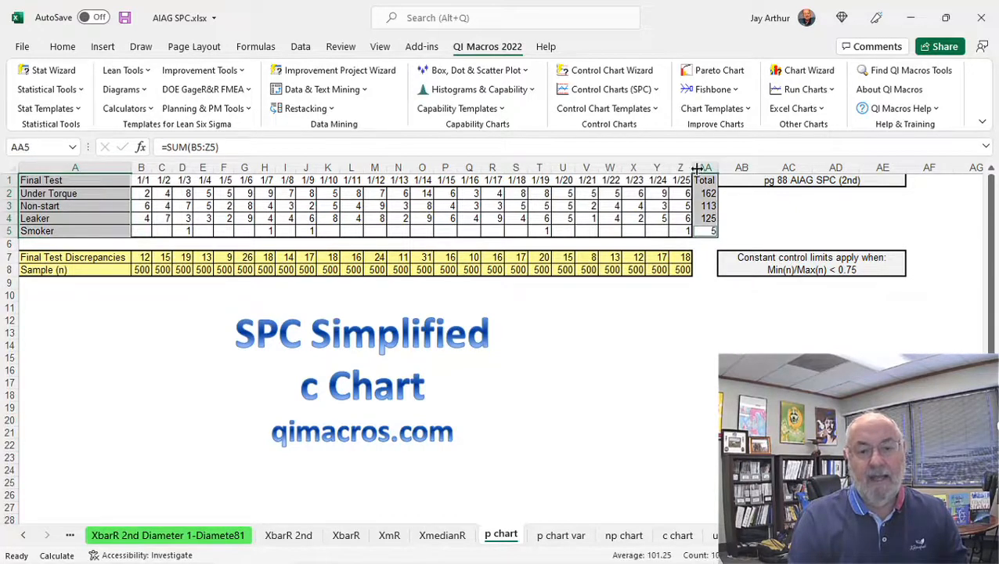
left_click(710, 73)
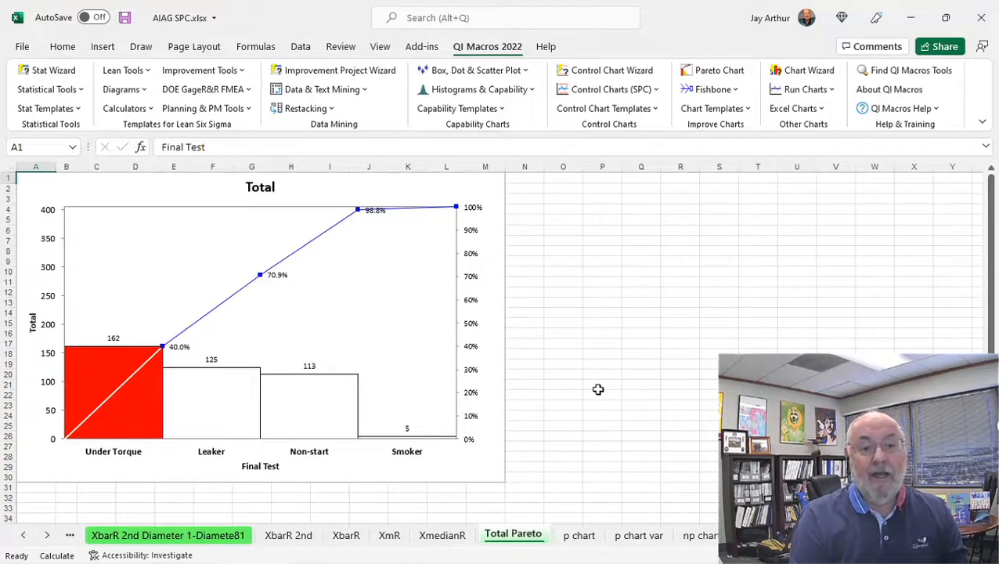
Step: Switch to the Healthcare SPC.xlsx workbook and show the first table on the Medication Errors worksheet
left_click(380, 49)
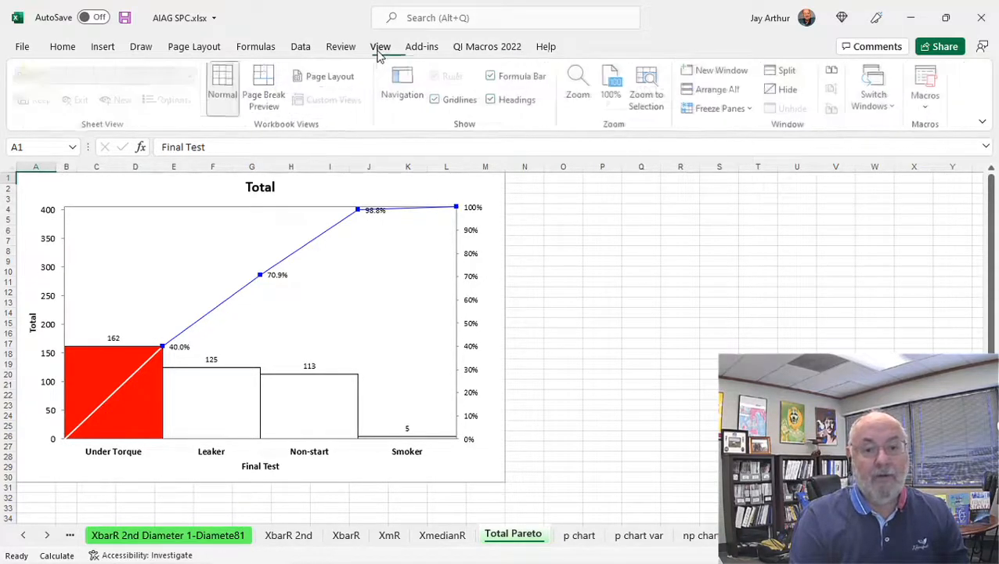
left_click(875, 100)
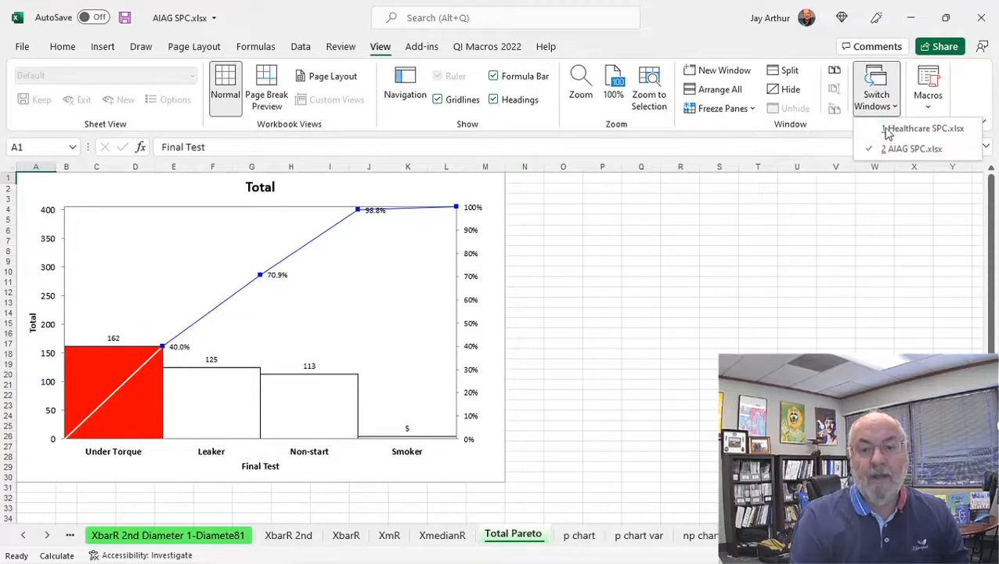
left_click(922, 128)
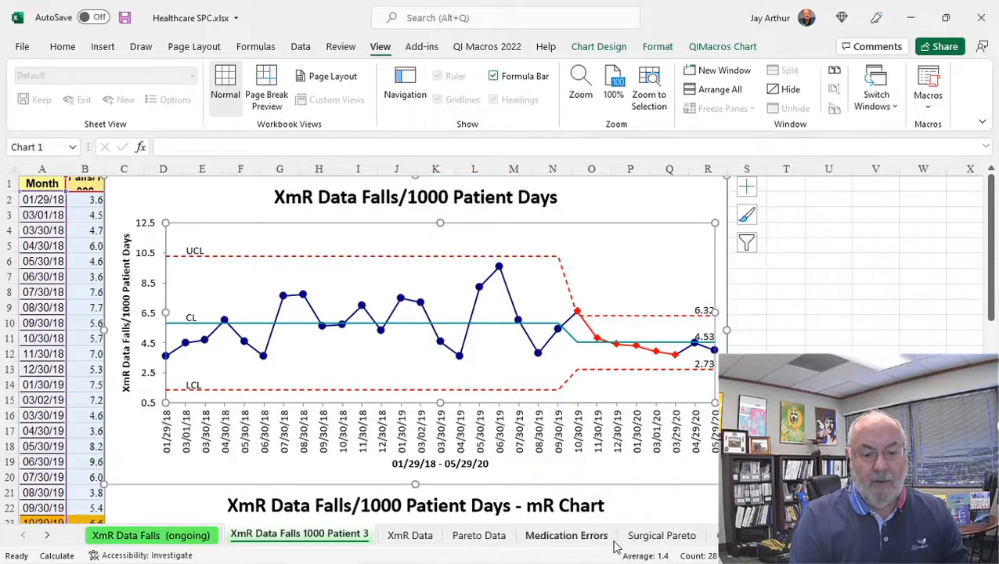
left_click(643, 540)
left_click(597, 539)
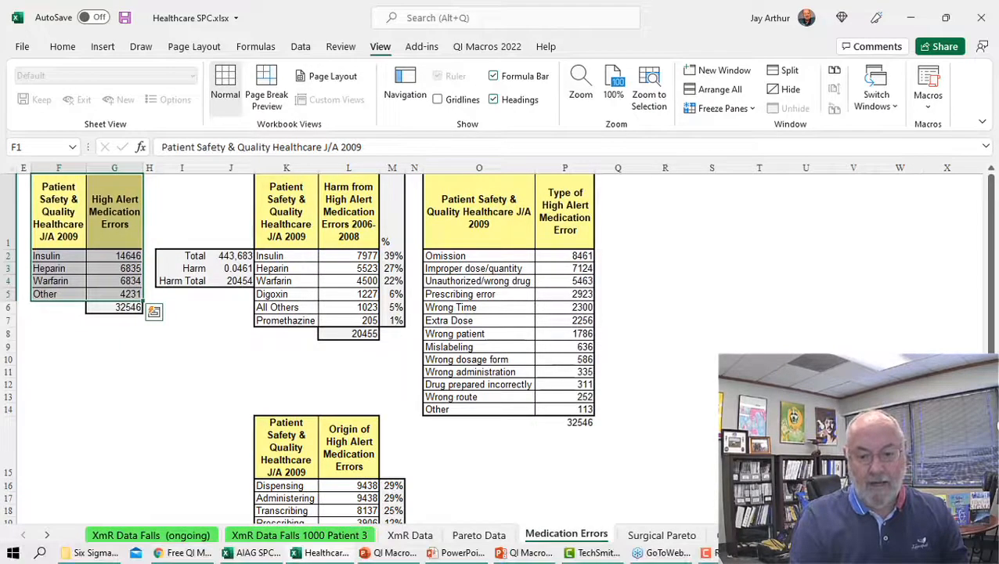
scroll(501, 344, "left", 1)
scroll(330, 443, "left", 3)
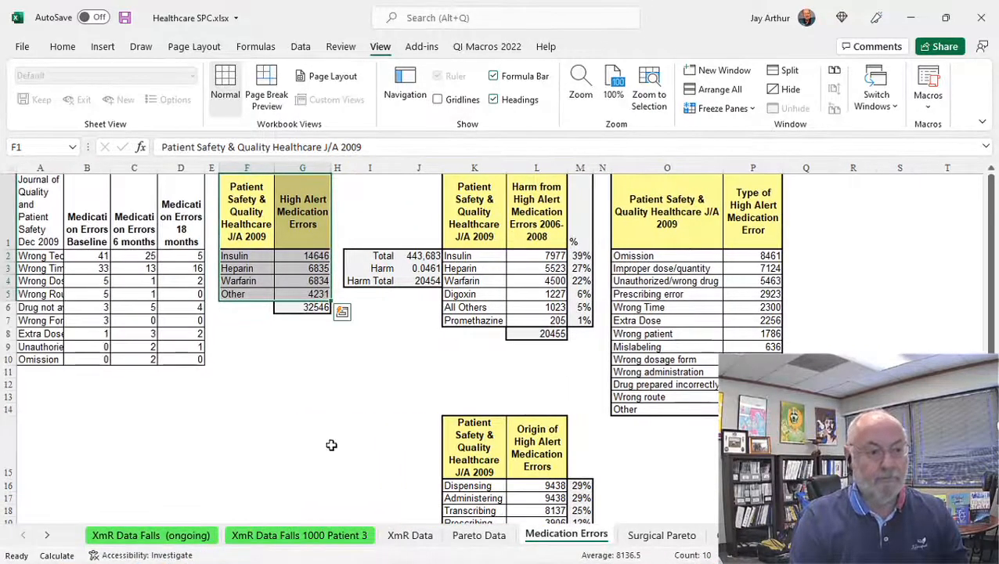
Step: Create Pareto charts from the Baseline, 6 months and 18 months medication error data in A1:D10
left_click(41, 209)
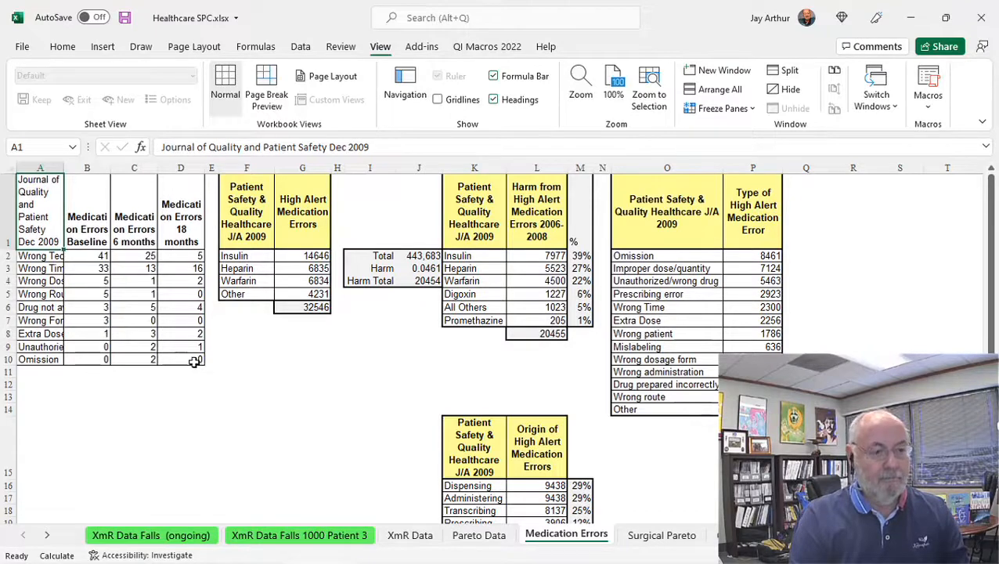
left_click_drag(194, 360, 42, 179)
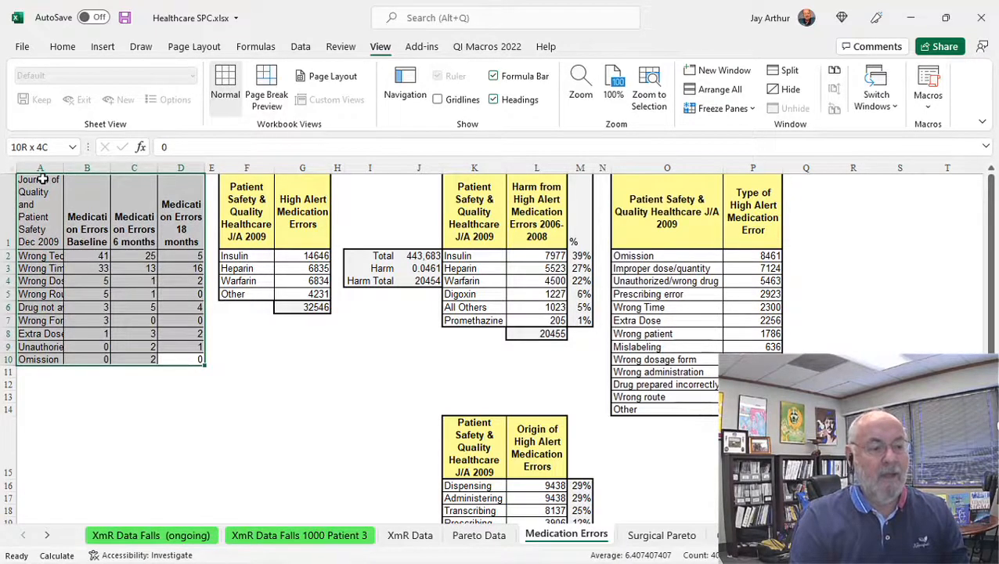
left_click(487, 47)
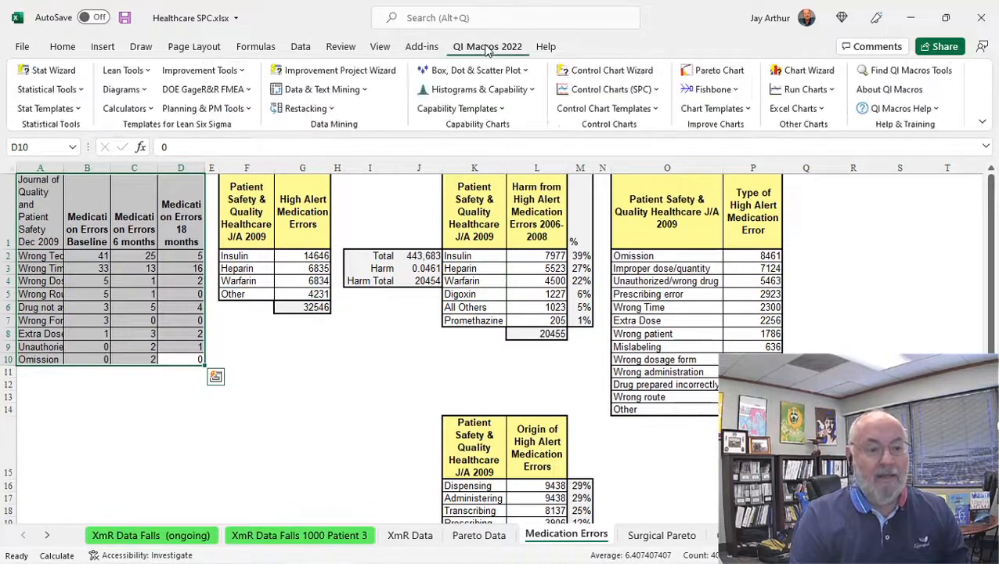
left_click(719, 75)
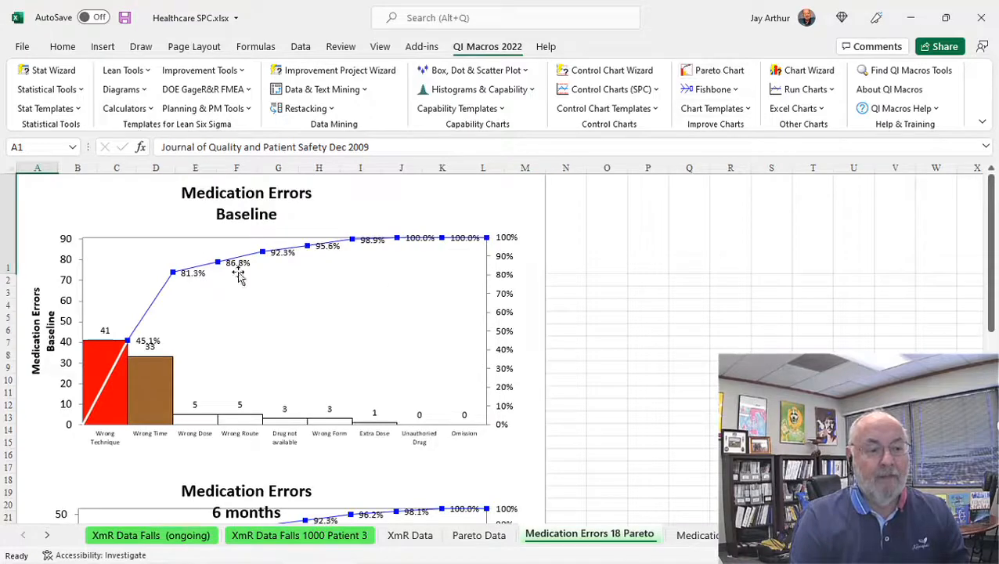
Step: Compare the Baseline, 6 months and 18 months medication error Pareto charts, including their vertical scales and largest error categories
scroll(251, 403, "down", 4)
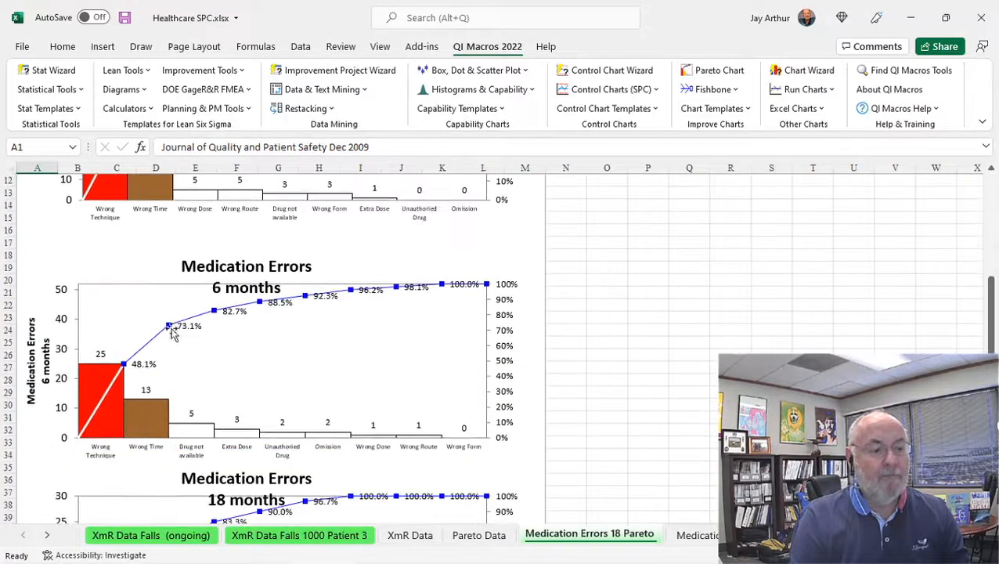
scroll(140, 287, "up", 2)
scroll(165, 317, "down", 4)
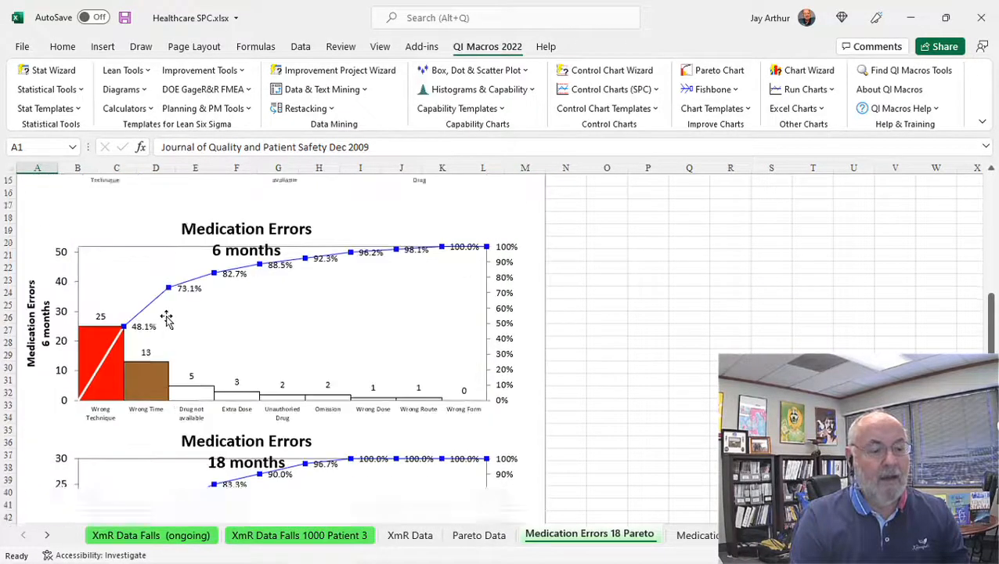
scroll(149, 368, "down", 4)
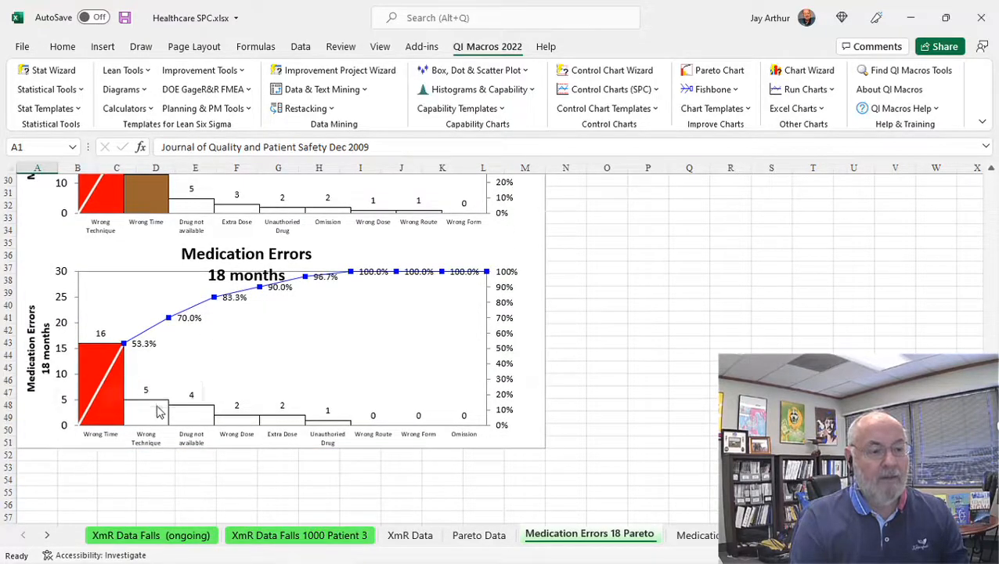
scroll(129, 378, "up", 10)
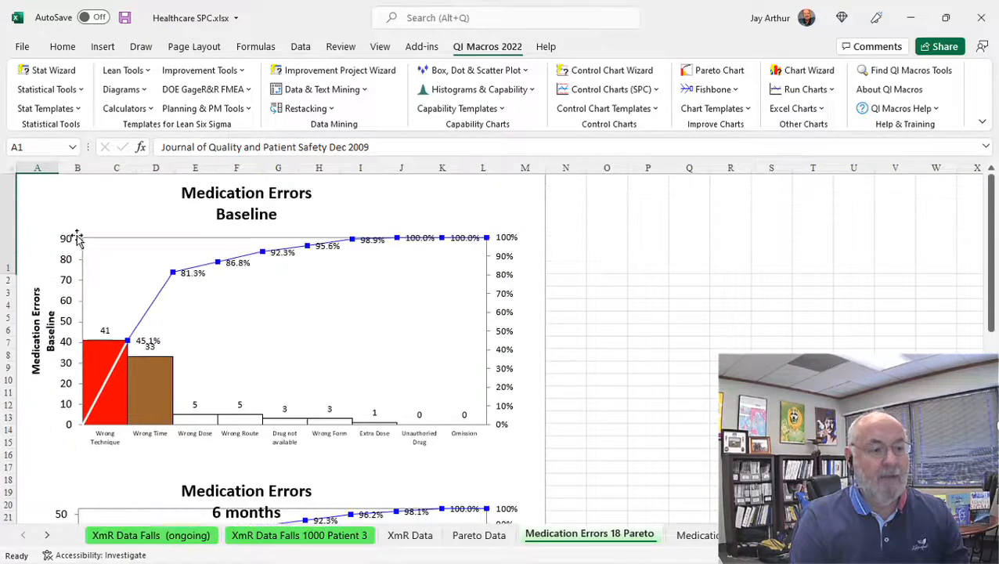
scroll(109, 333, "down", 3)
scroll(86, 352, "down", 4)
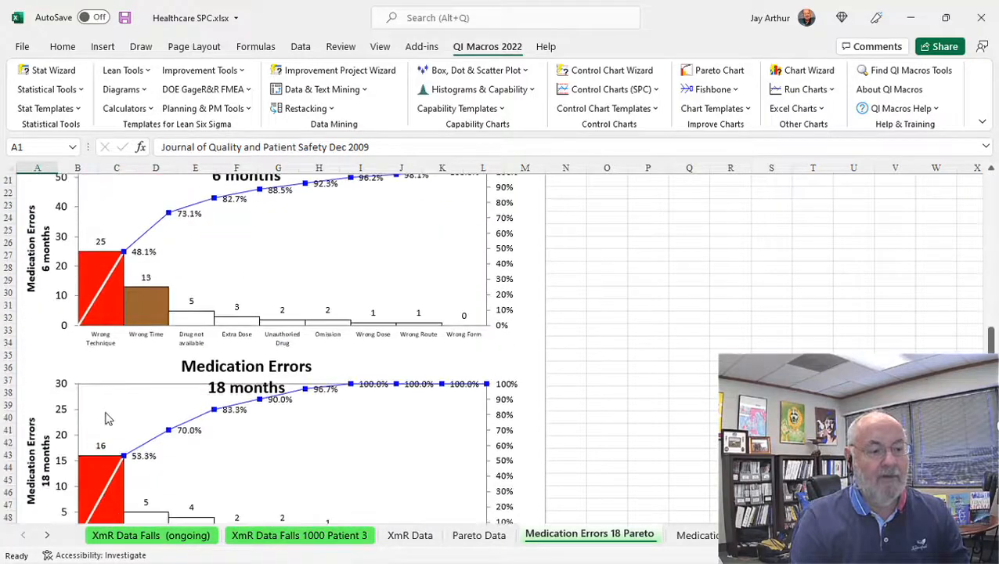
scroll(86, 392, "down", 4)
scroll(90, 402, "up", 11)
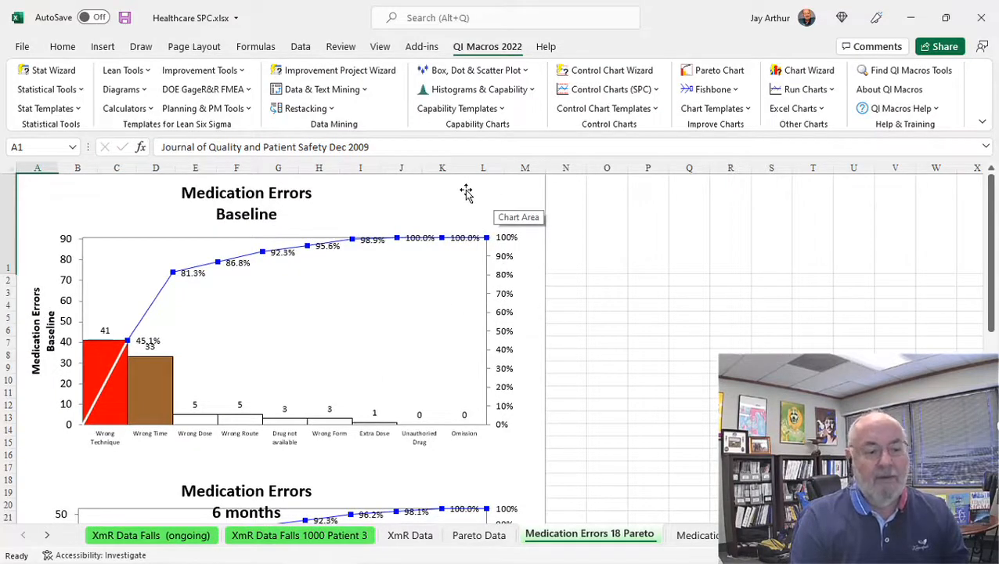
Step: Move the 6 months medication errors Pareto chart beside the Baseline chart and select its title and plot area
left_click_drag(116, 492, 648, 268)
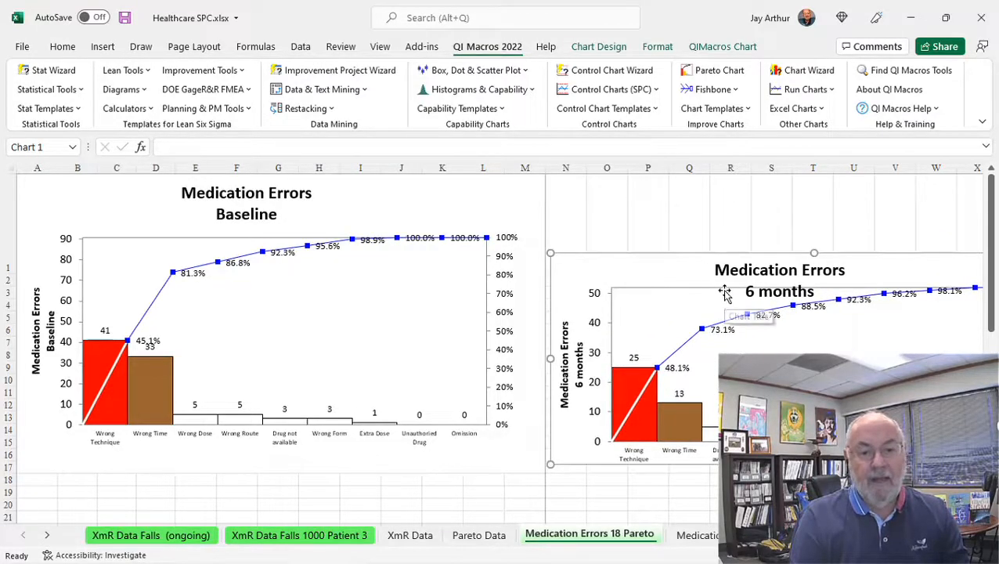
left_click(742, 289)
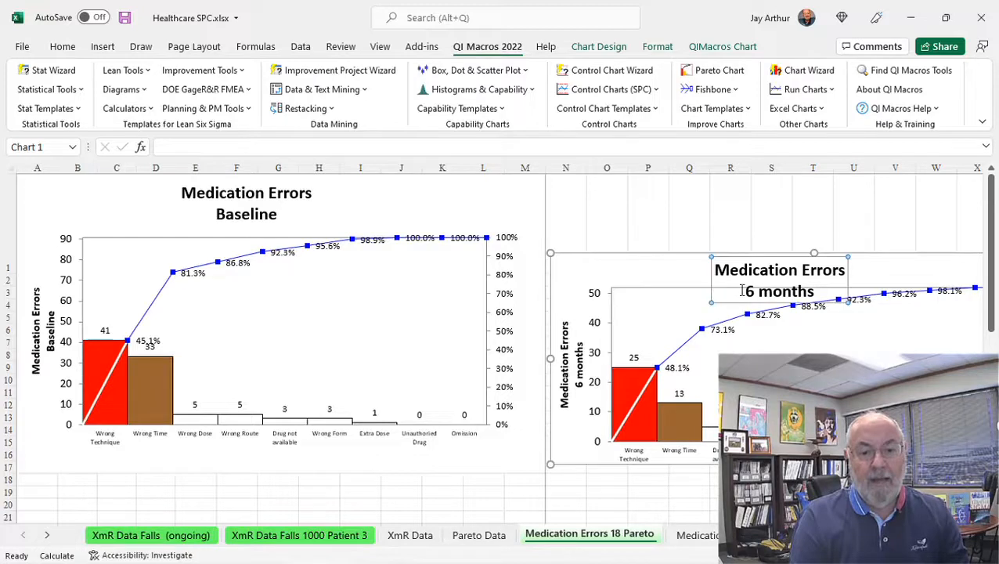
left_click(862, 293)
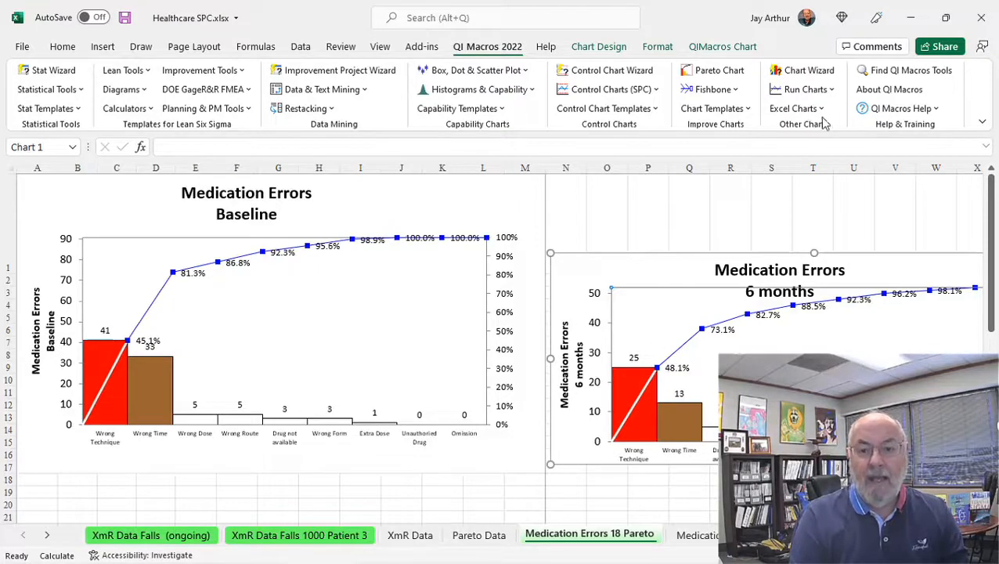
Step: Return to the Medication Errors data, and view the surgical complications table on the Surgical Pareto worksheet
left_click(696, 534)
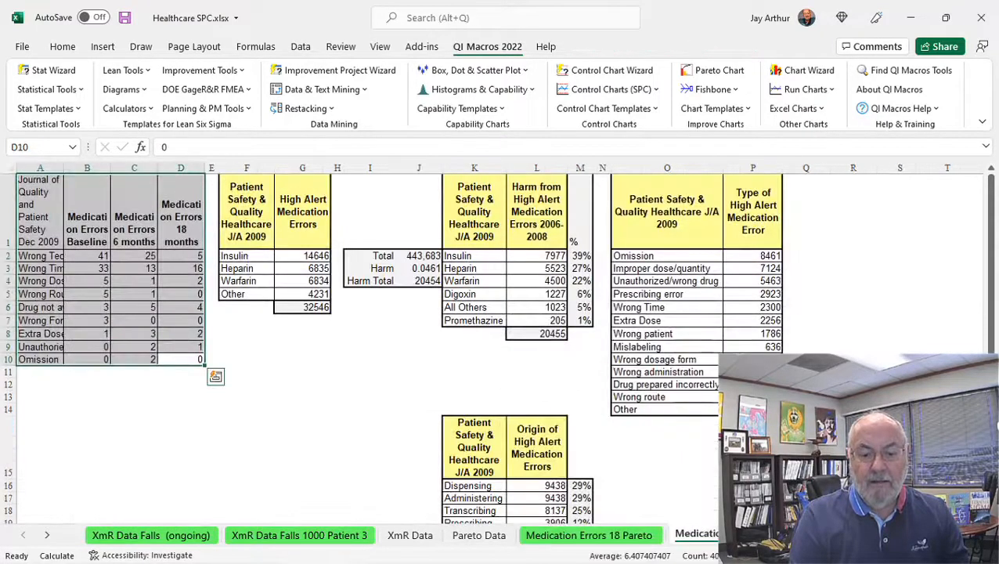
left_click(696, 534)
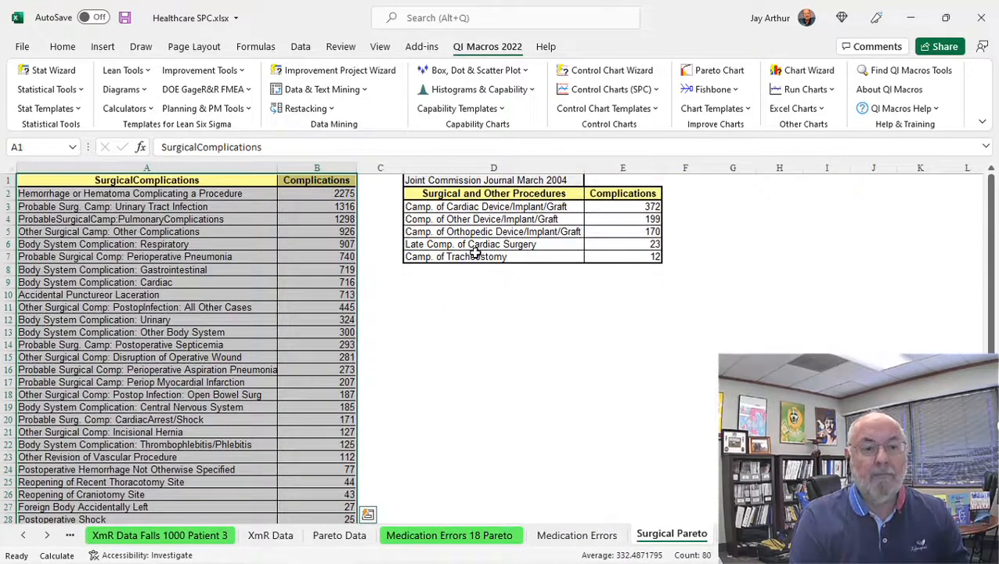
left_click(379, 47)
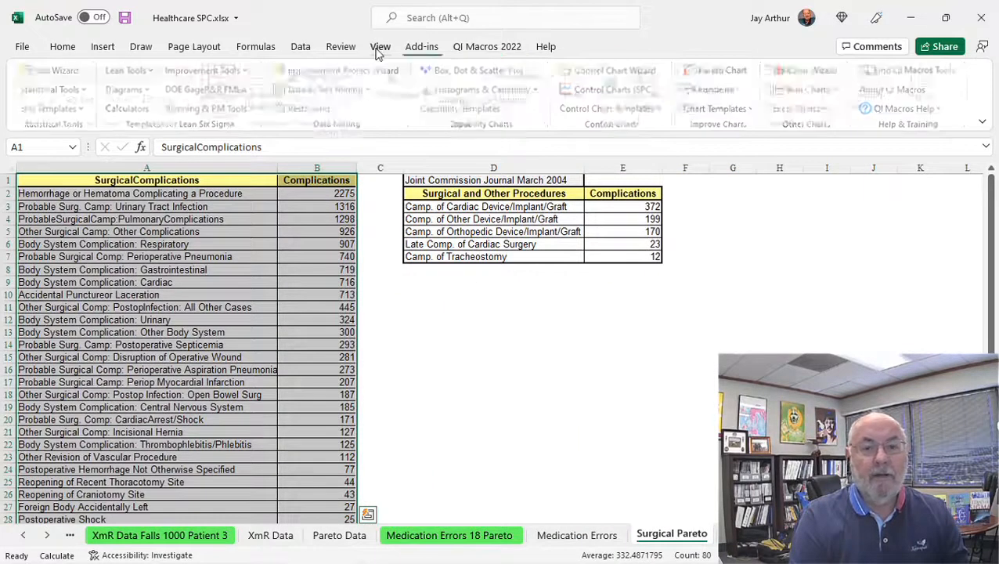
Step: Open the datamining.xlsx sample workbook from the QI Macros TestData folder
left_click(487, 46)
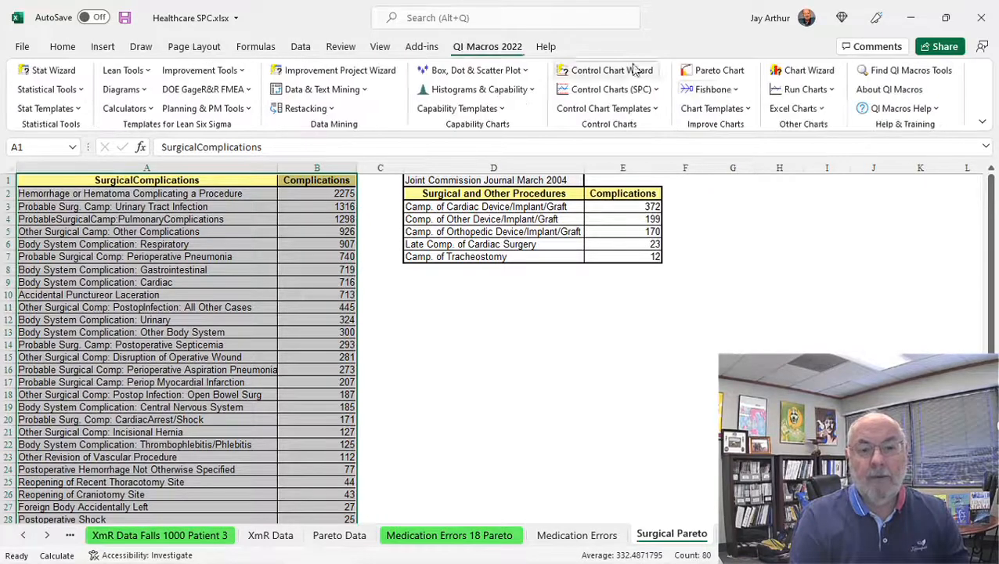
left_click(896, 109)
left_click(892, 129)
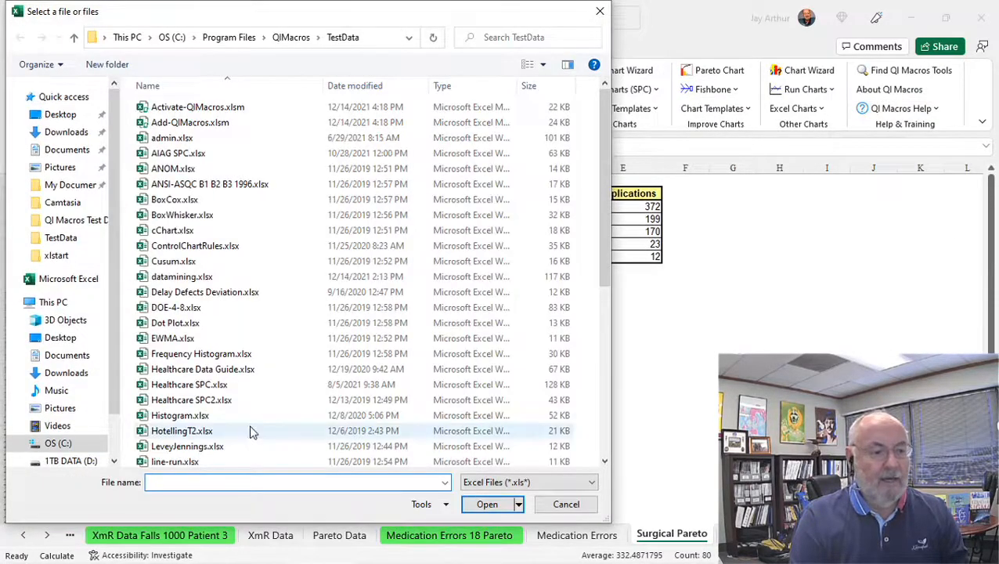
left_click(149, 281)
double_click(149, 280)
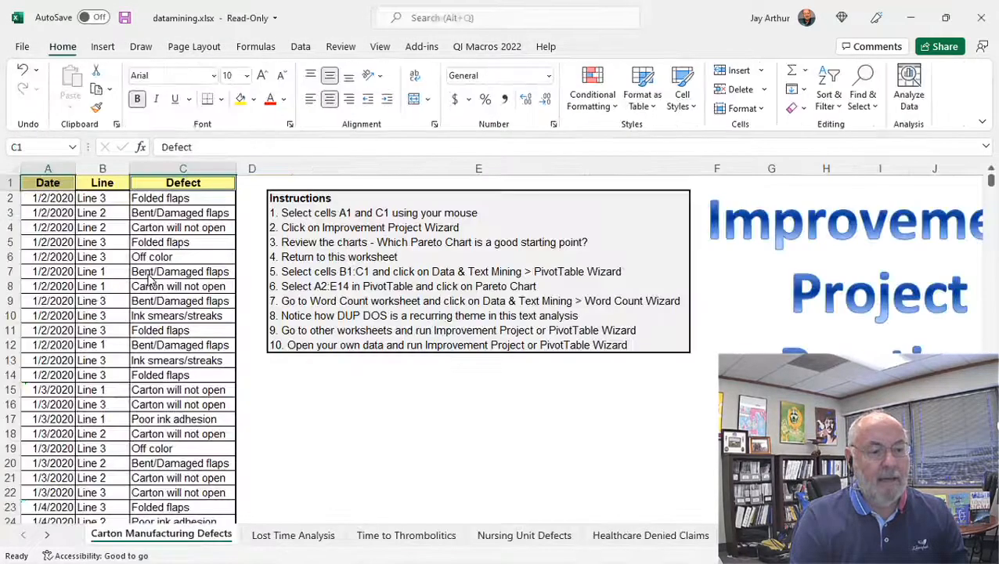
Step: Create a Pareto chart from the ICU Sedation Medications column on the ICU Sedation Meds worksheet
left_click(708, 535)
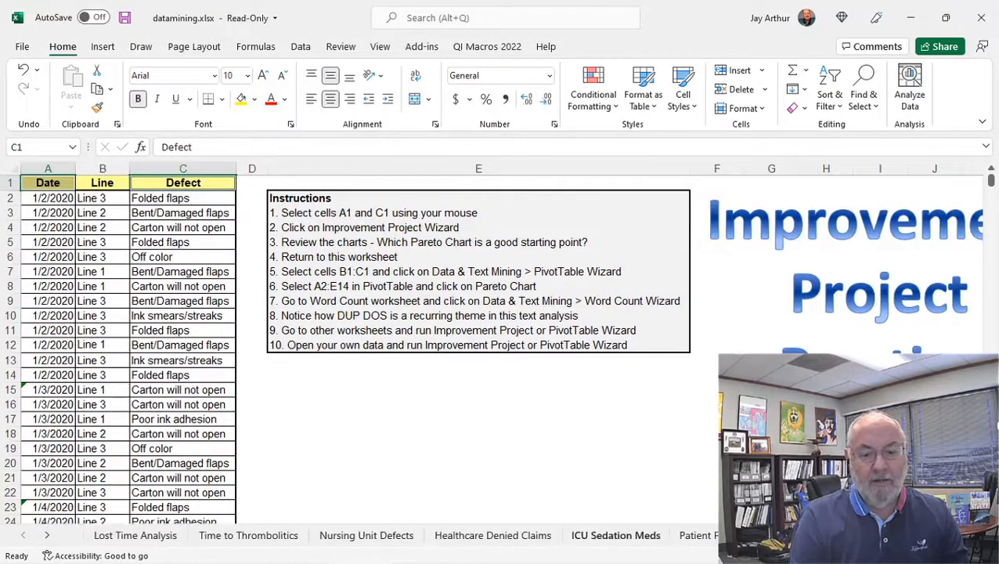
left_click(619, 534)
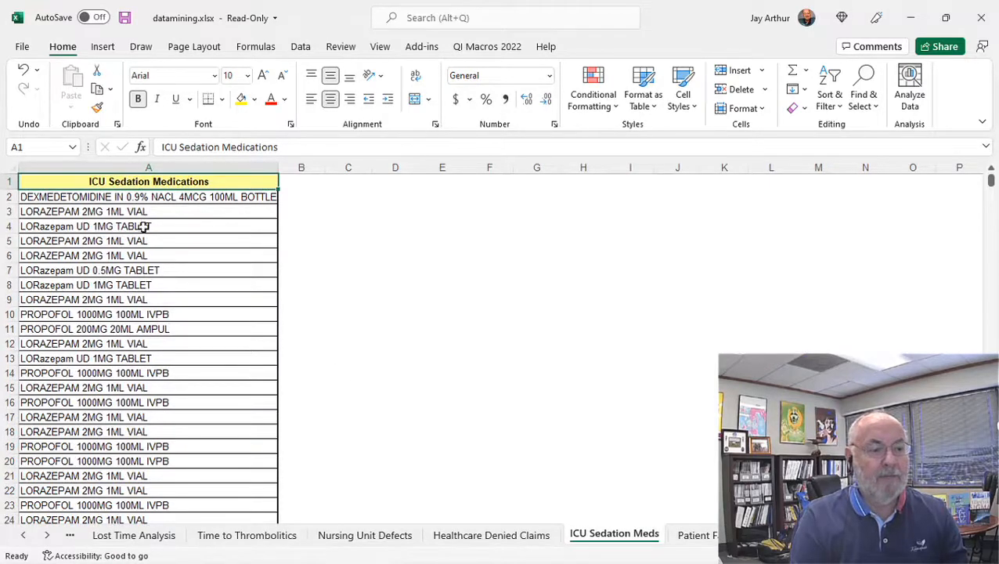
scroll(159, 285, "down", 6)
scroll(157, 286, "up", 6)
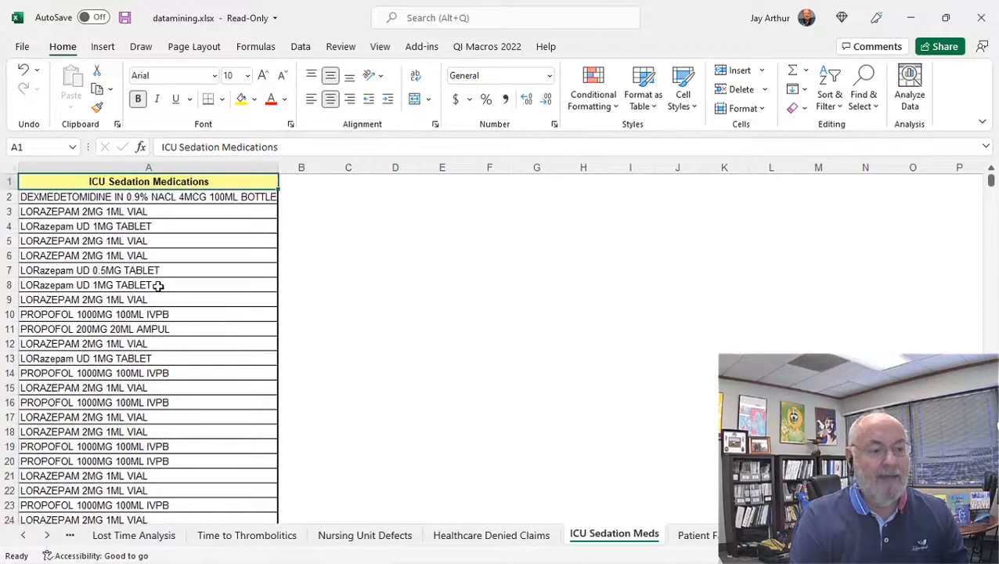
left_click(462, 49)
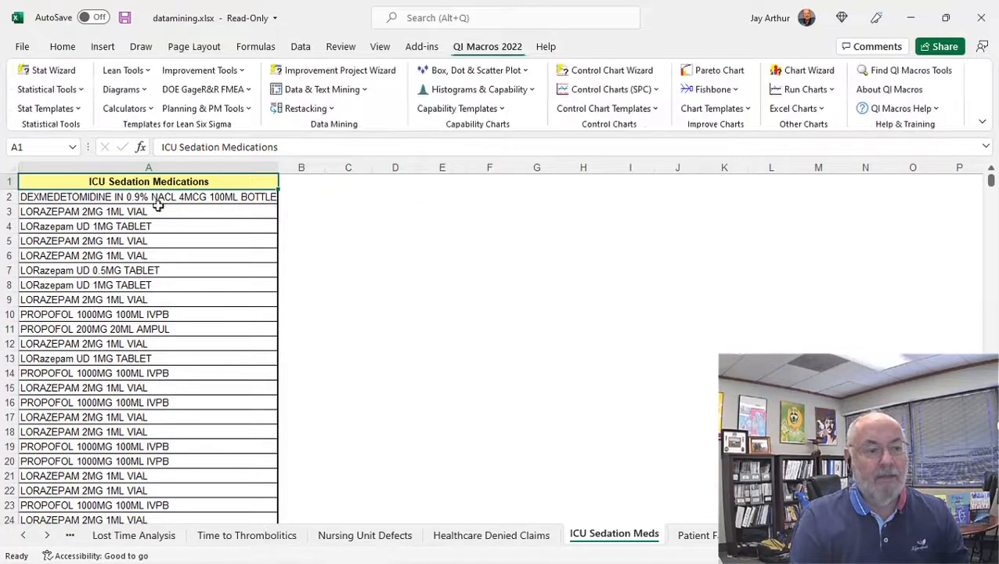
left_click(729, 70)
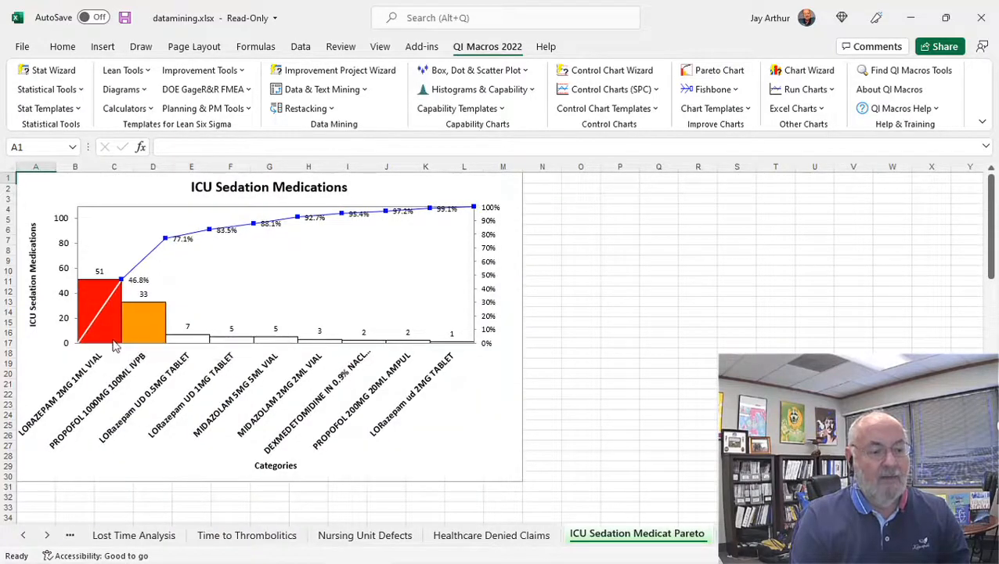
mouse_move(156, 340)
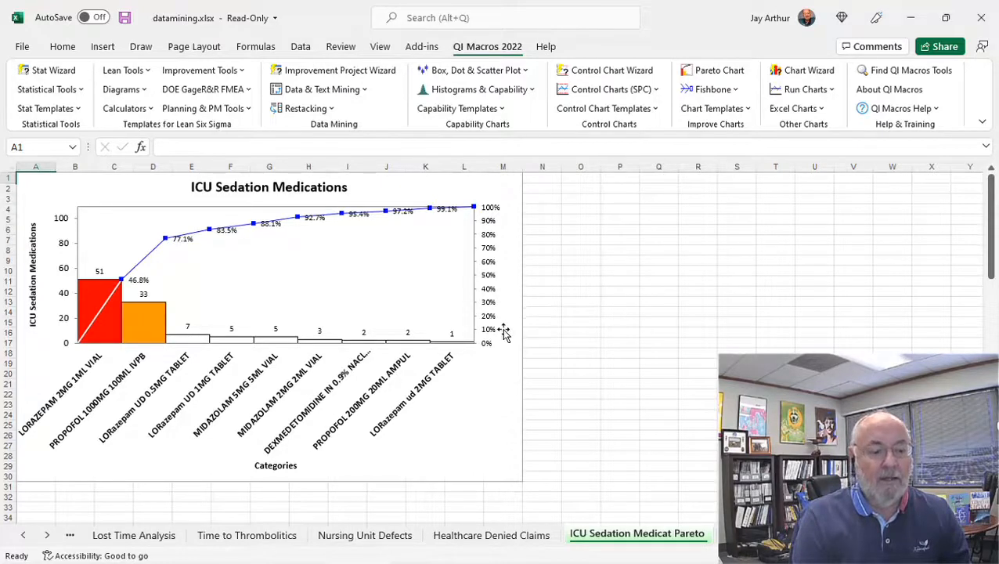
Step: Return to the ICU Sedation Meds worksheet and run the Improvement Project Wizard on the ICU Sedation Medications column
left_click(46, 536)
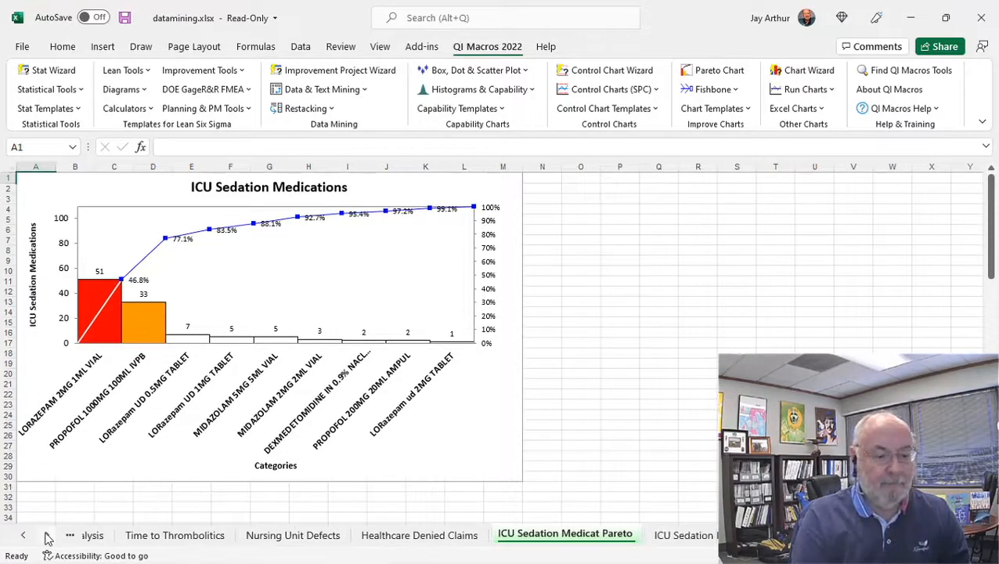
left_click(46, 535)
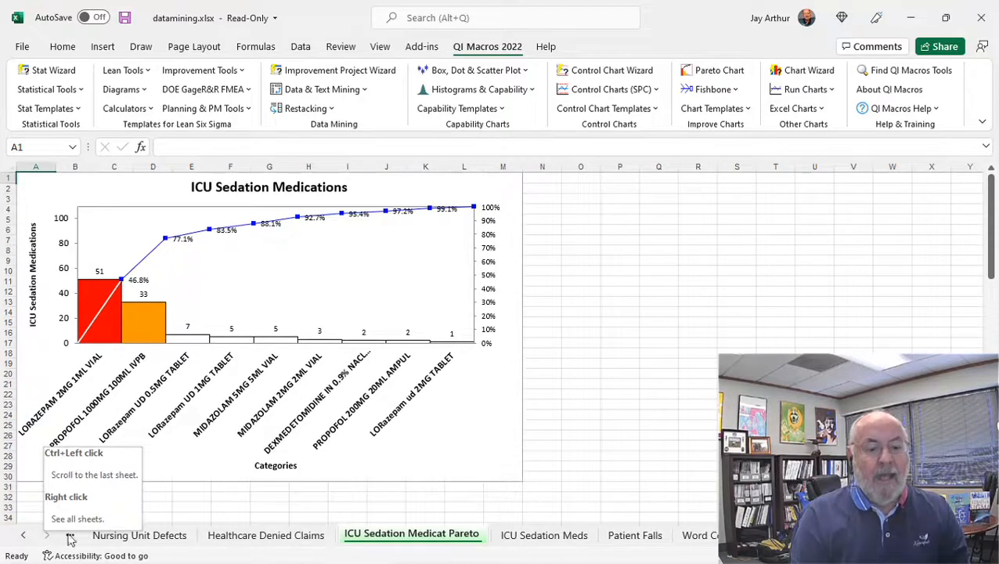
left_click(548, 535)
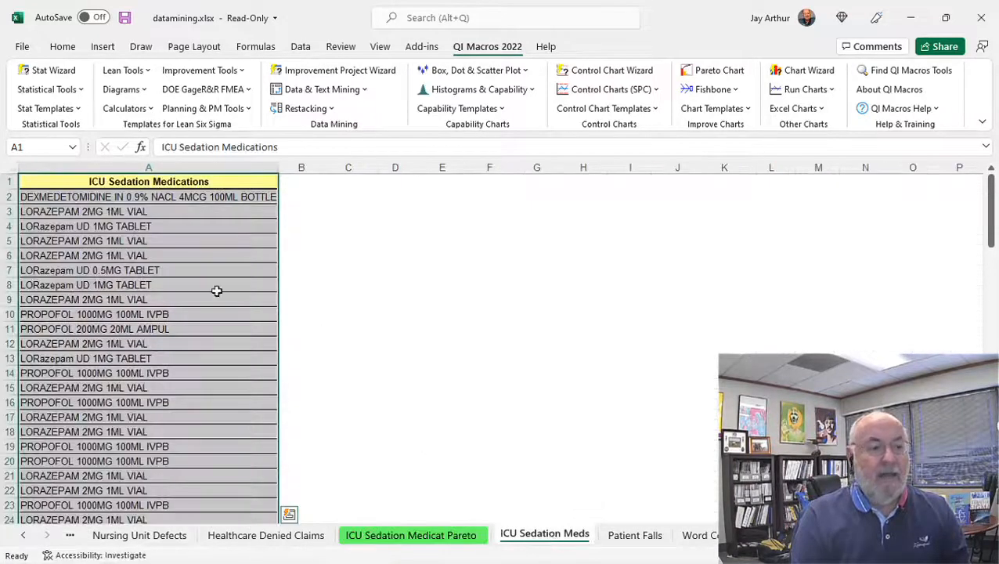
left_click(125, 185)
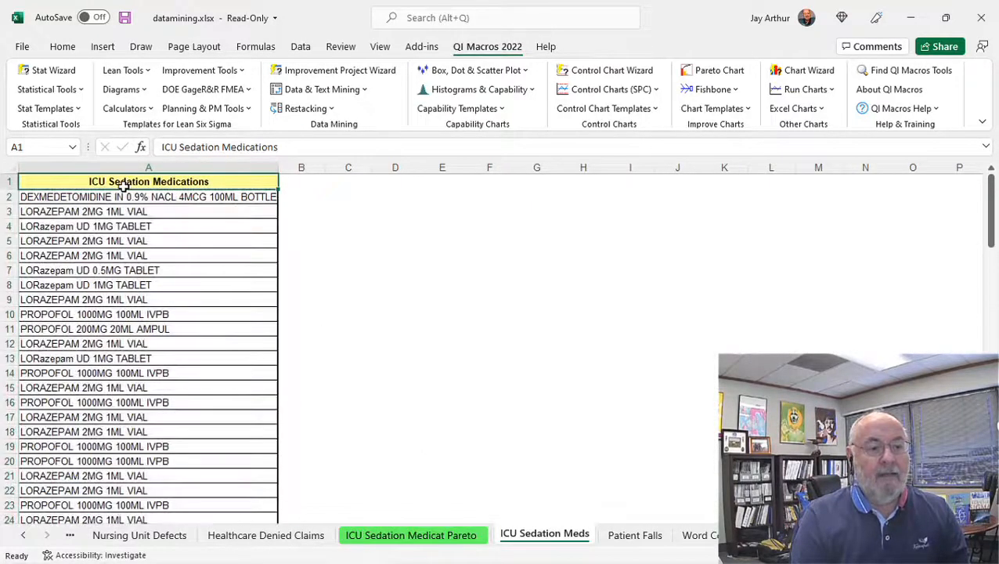
left_click(310, 70)
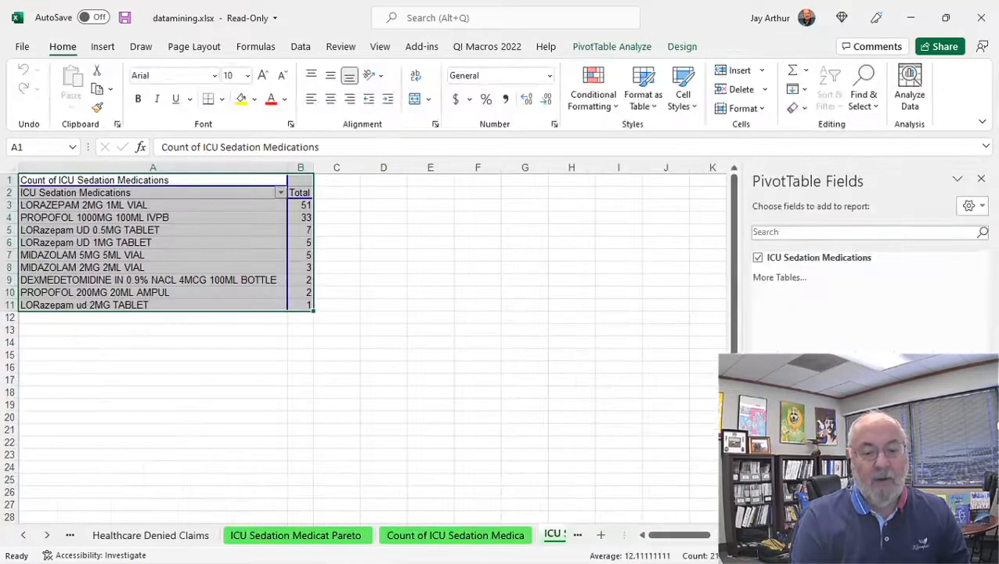
Step: Run the Word Count Wizard on the memo texts in A2:A10 of the Word Count worksheet
double_click(551, 535)
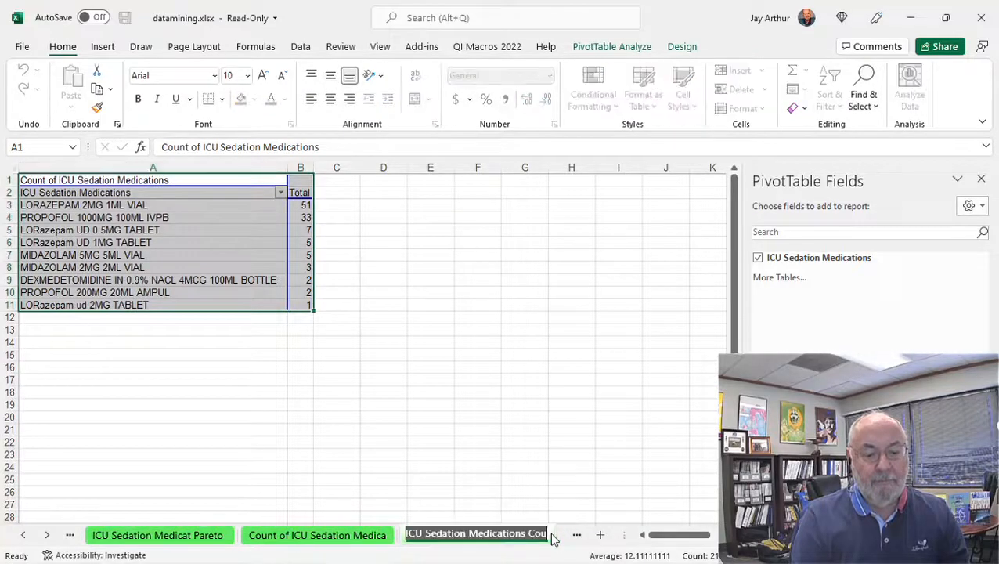
left_click(559, 539)
left_click(559, 540)
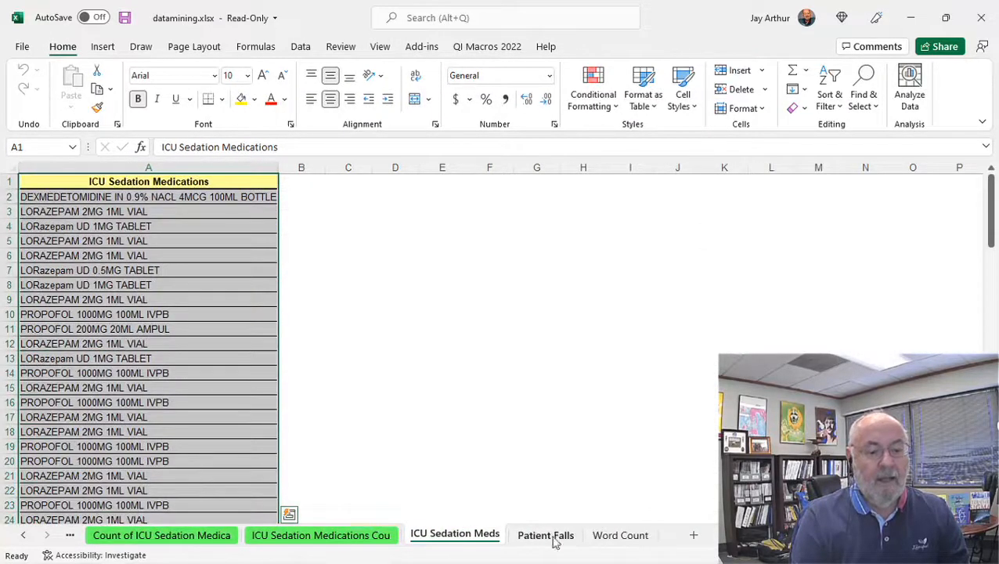
left_click(615, 538)
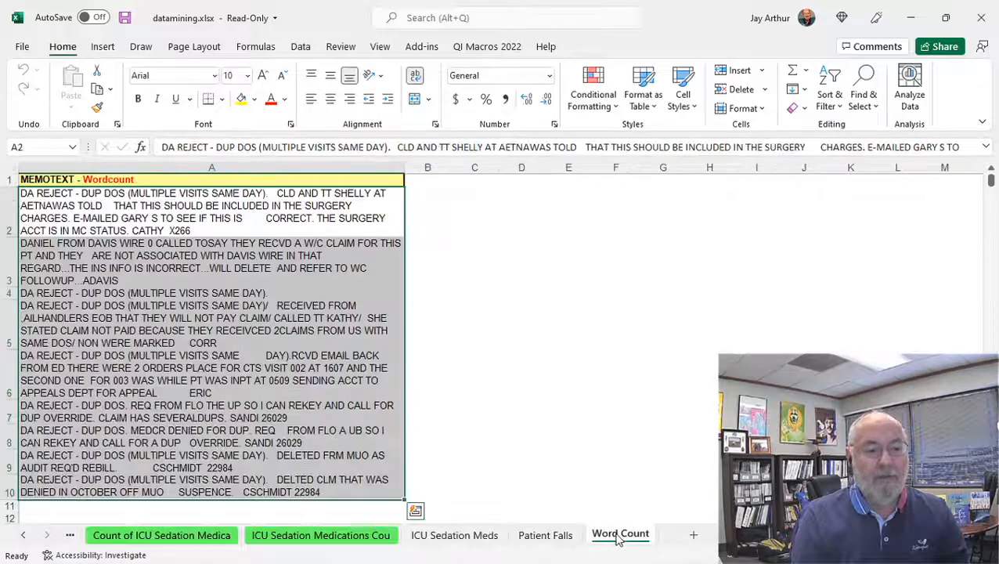
left_click(179, 199)
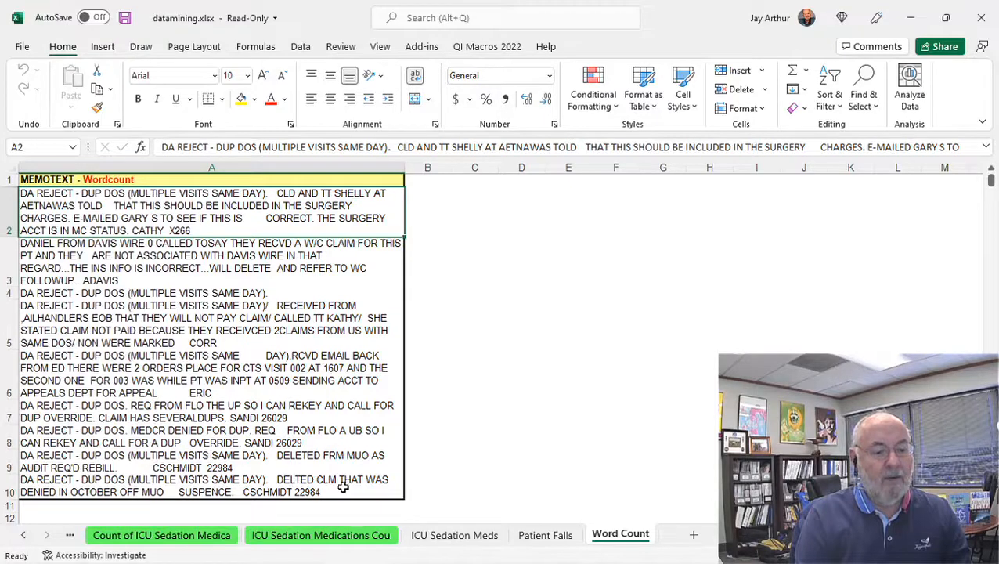
left_click_drag(347, 487, 92, 190)
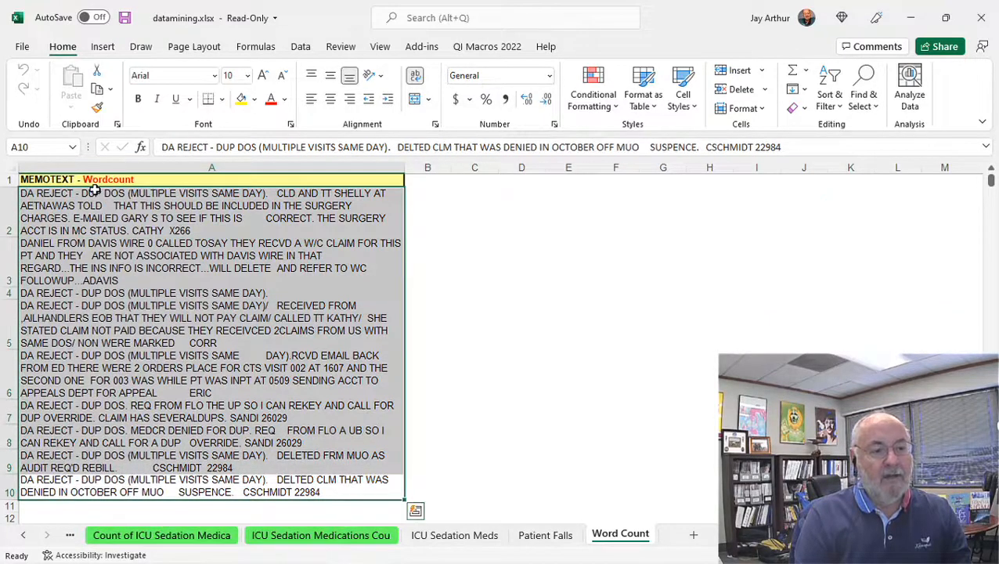
left_click(487, 47)
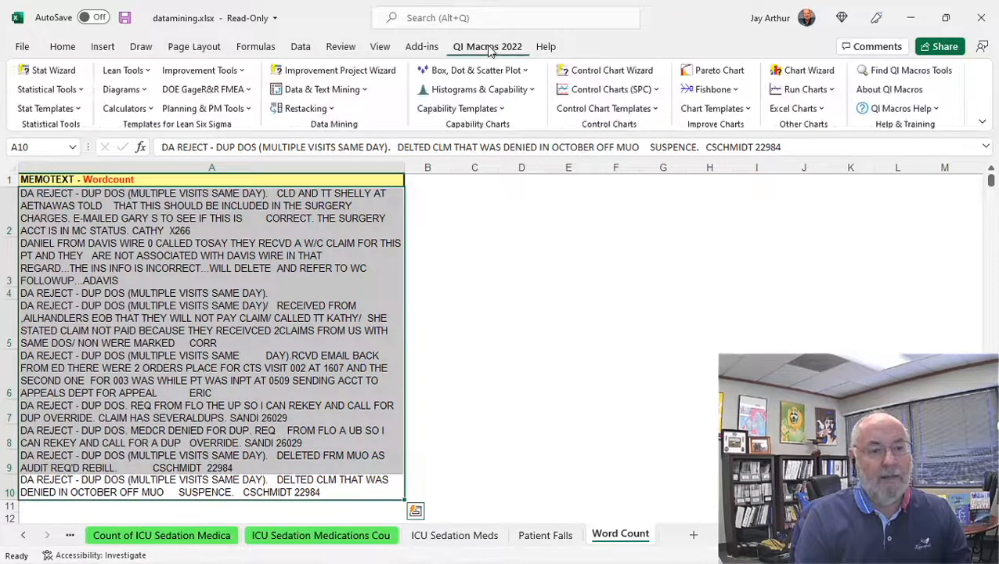
left_click(307, 95)
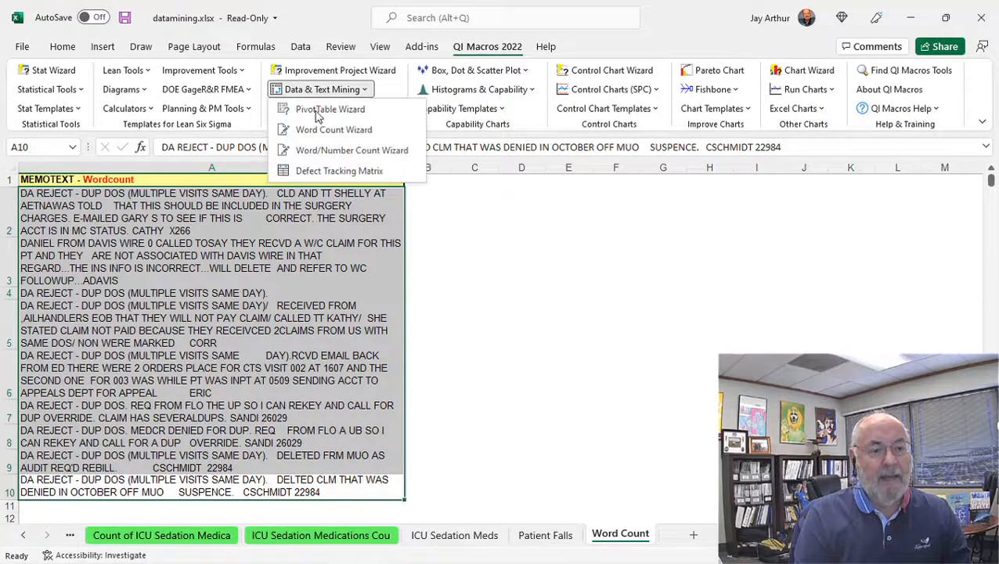
left_click(335, 132)
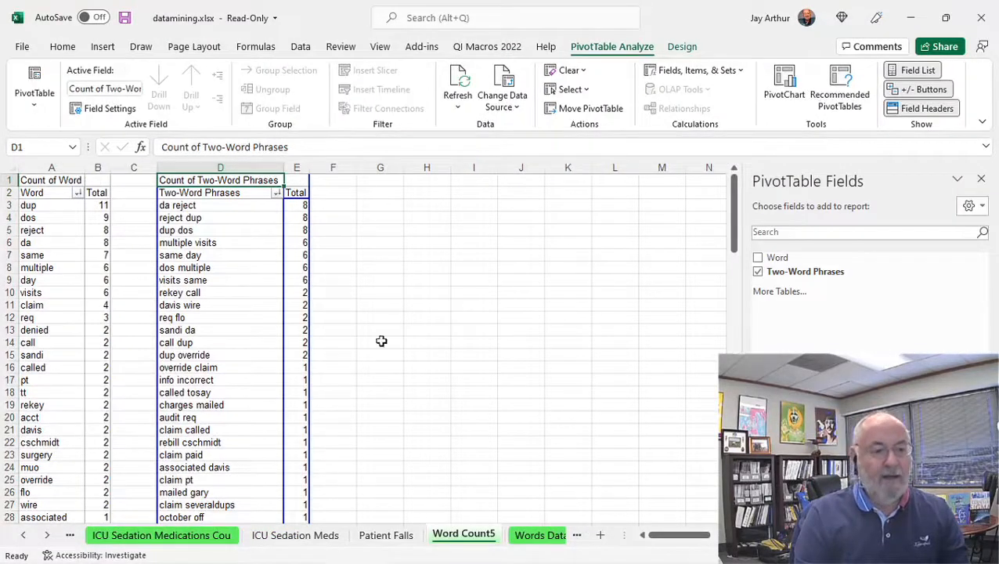
Step: Enlarge the word count results and examine the most frequent single words in the Count of Word table
scroll(117, 268, "up", 4, "ctrl")
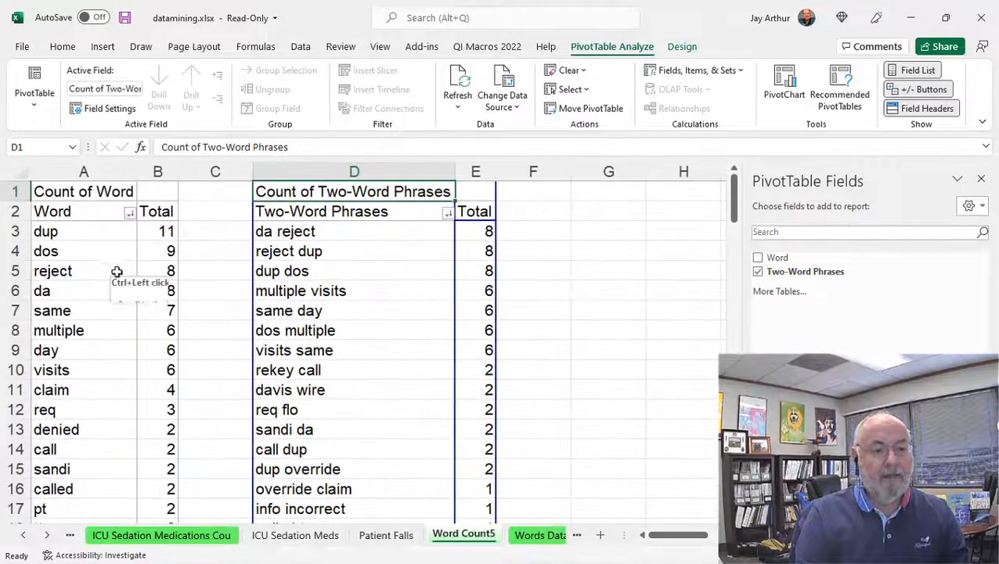
scroll(117, 270, "up", 1, "ctrl")
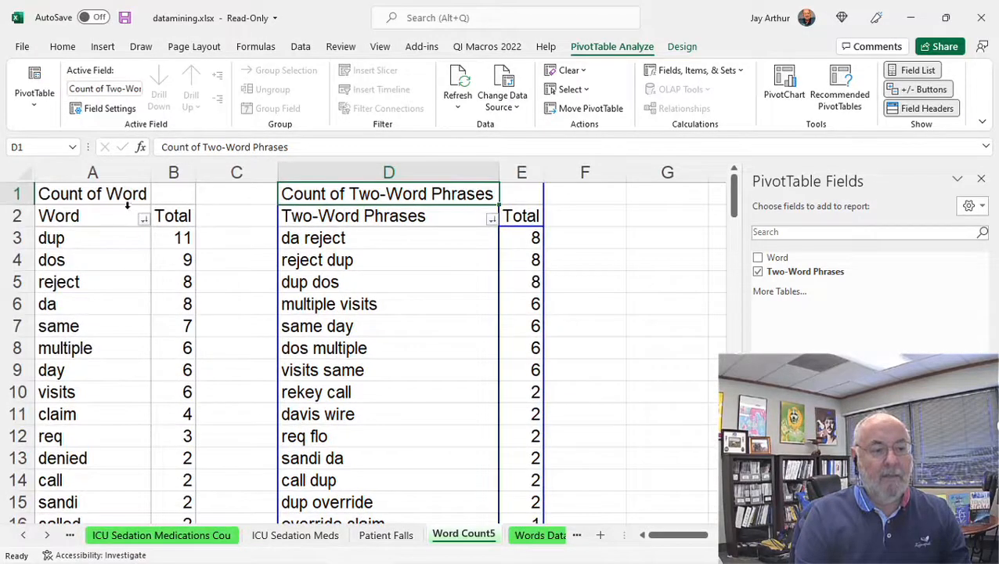
left_click(80, 239)
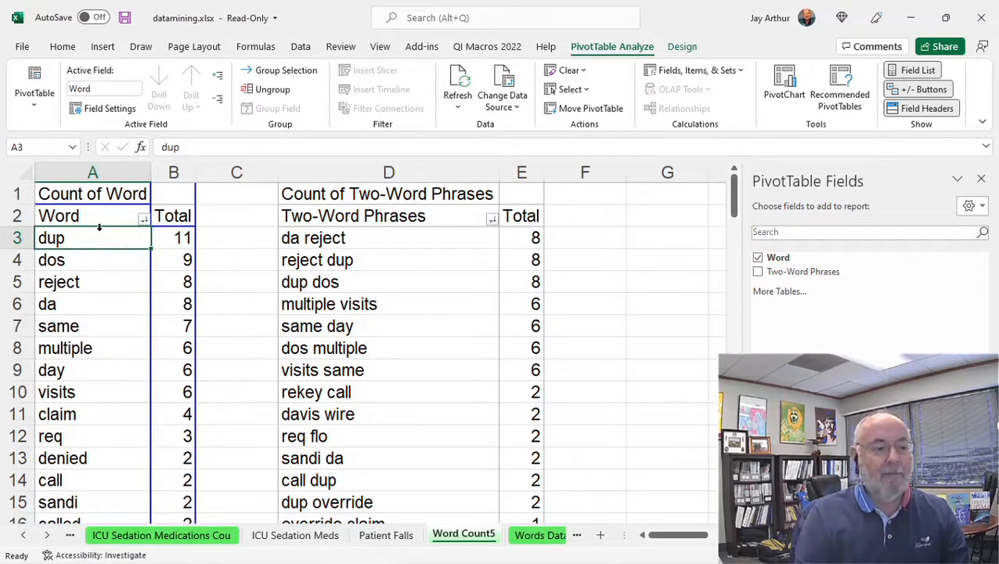
left_click(98, 261)
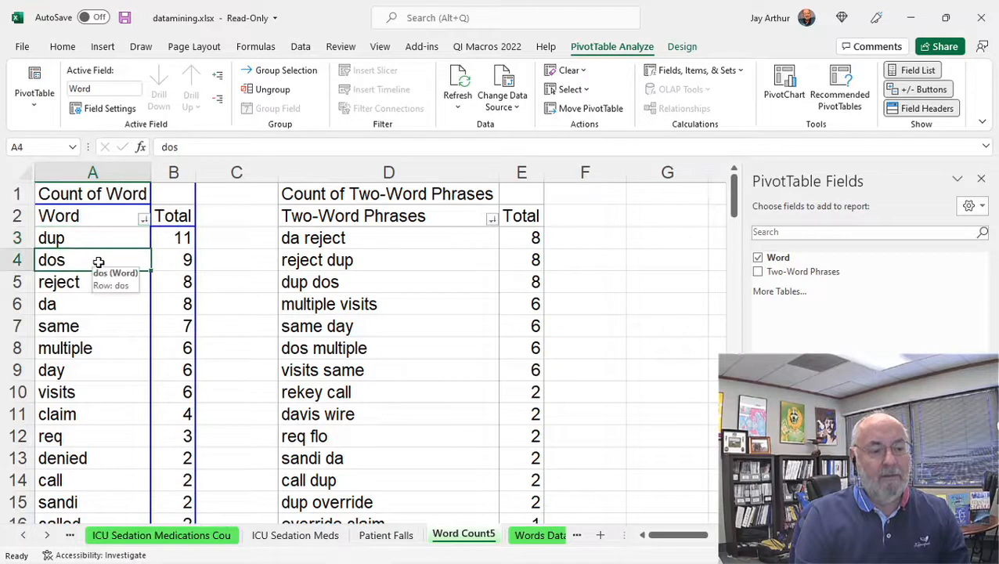
left_click(105, 282)
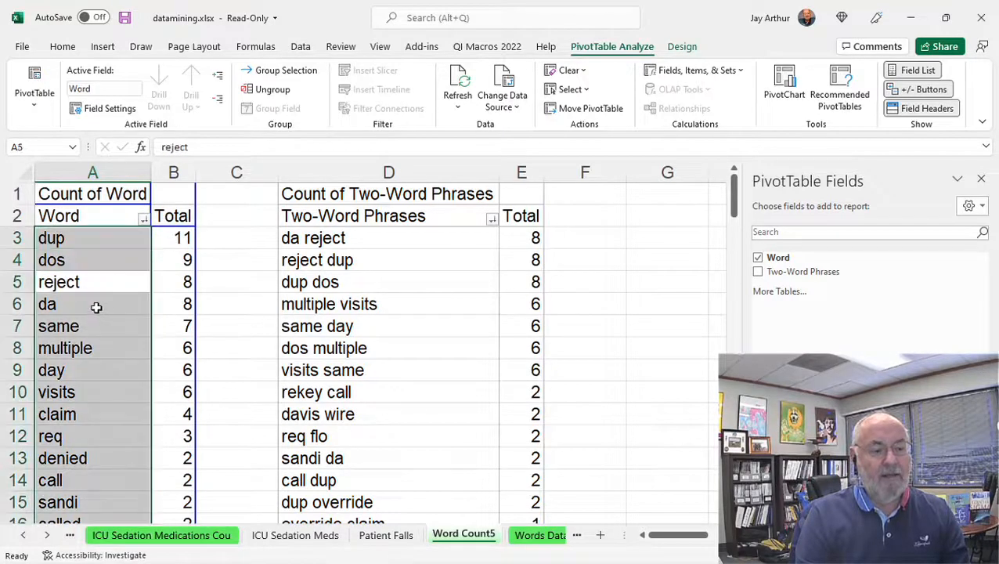
left_click(107, 307)
left_click(107, 350)
left_click(101, 372)
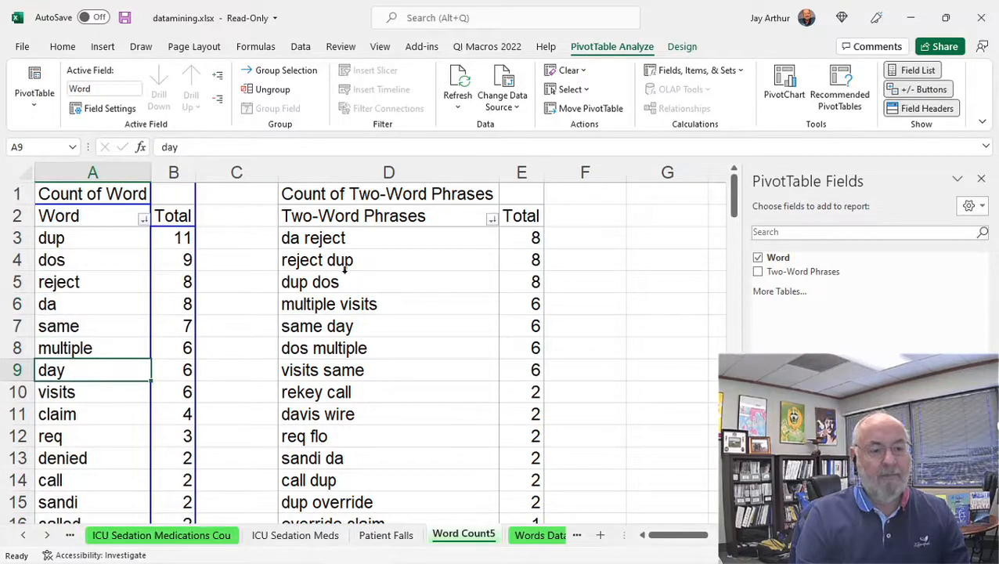
Step: Examine the most frequent entries in the Count of Two-Word Phrases table, from row 3 down to row 8
left_click(382, 238)
left_click(396, 263)
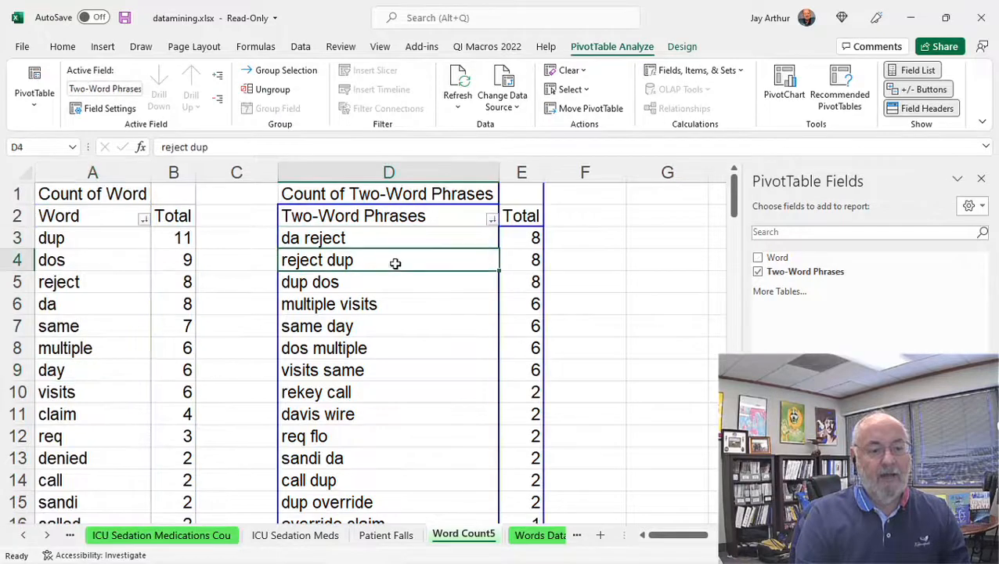
left_click(388, 283)
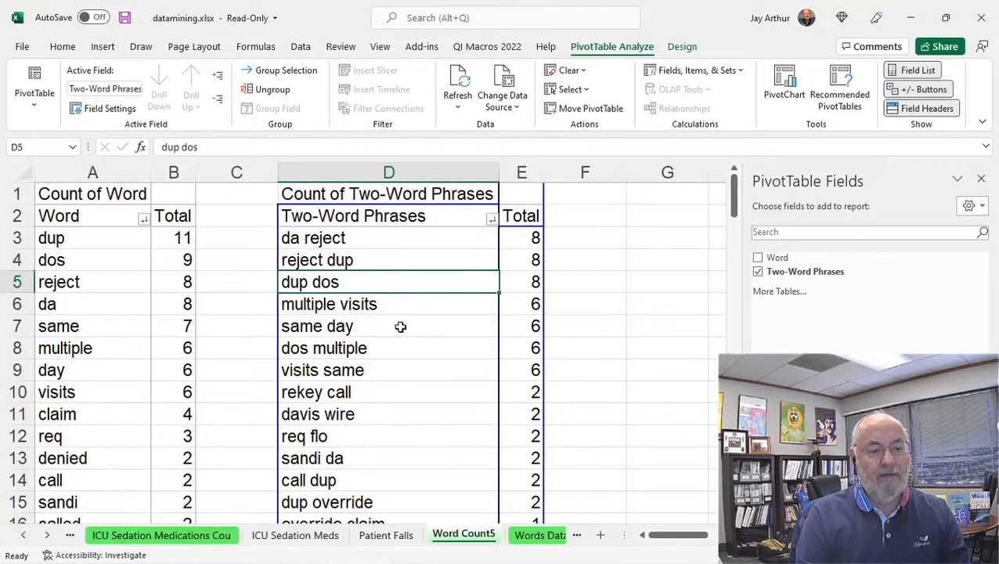
left_click(397, 305)
left_click(396, 329)
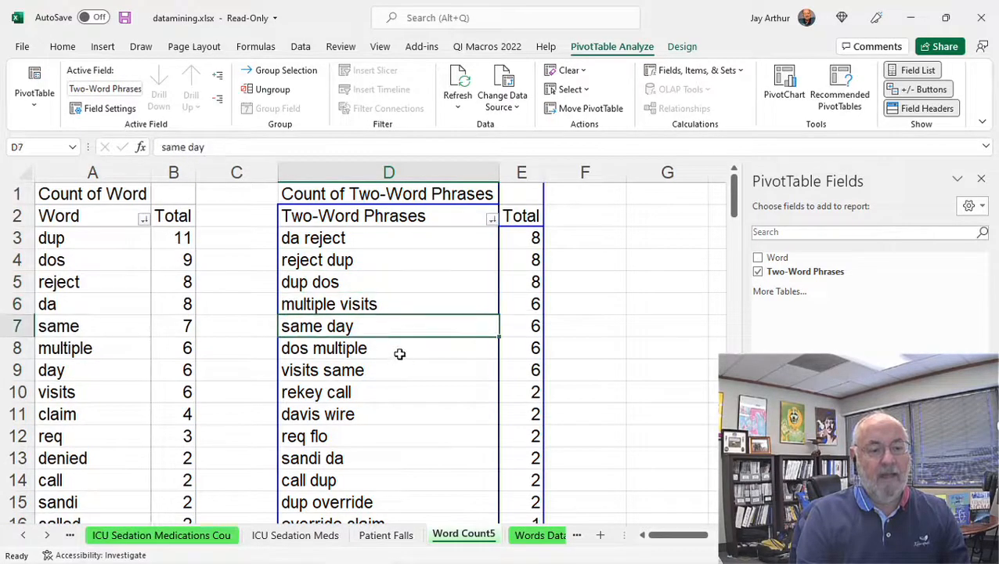
left_click(397, 349)
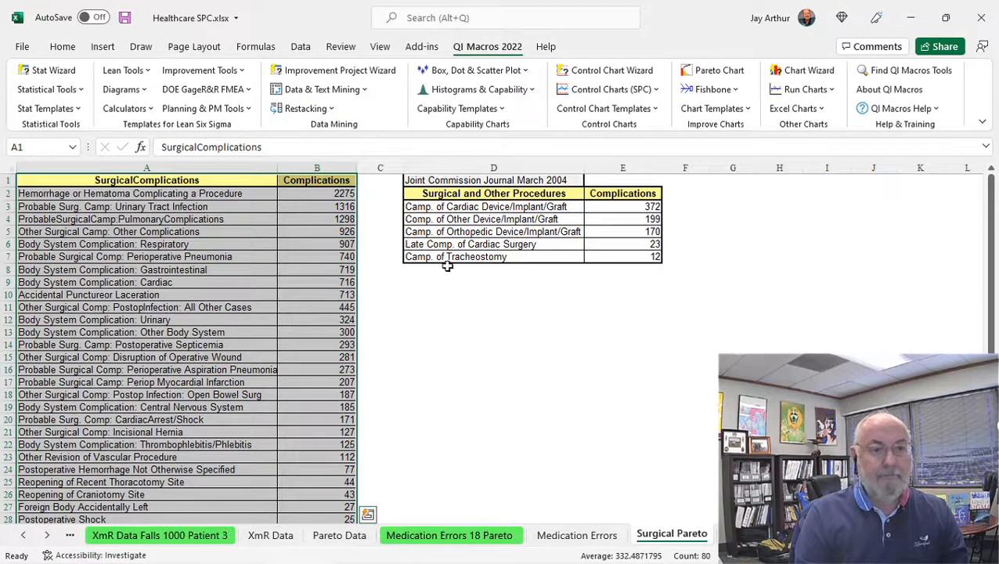
Step: Switch back to the datamining.xlsx workbook and return from the phrase counts to the memo texts on the Word Count worksheet
left_click(380, 49)
left_click(884, 95)
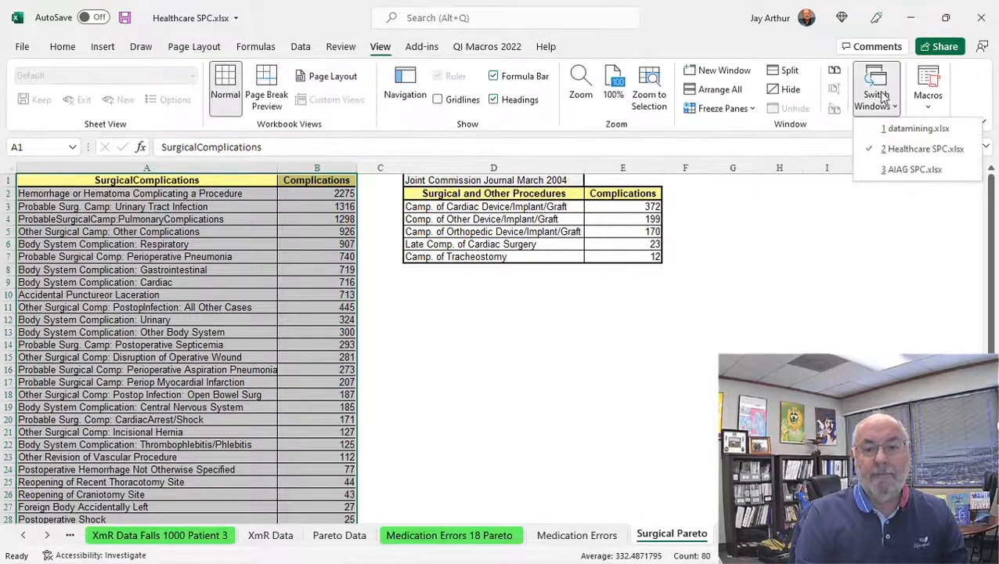
left_click(892, 130)
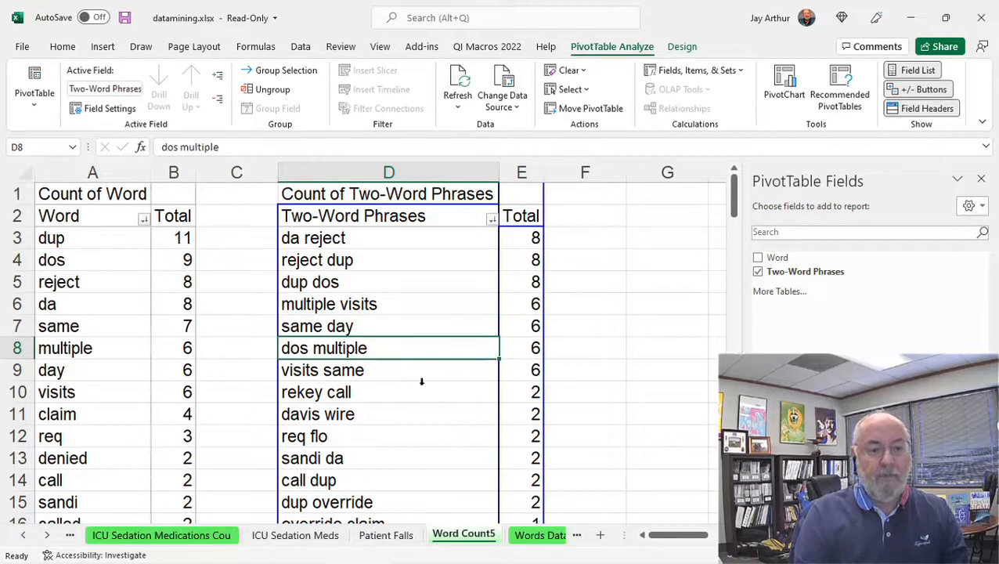
left_click(333, 373)
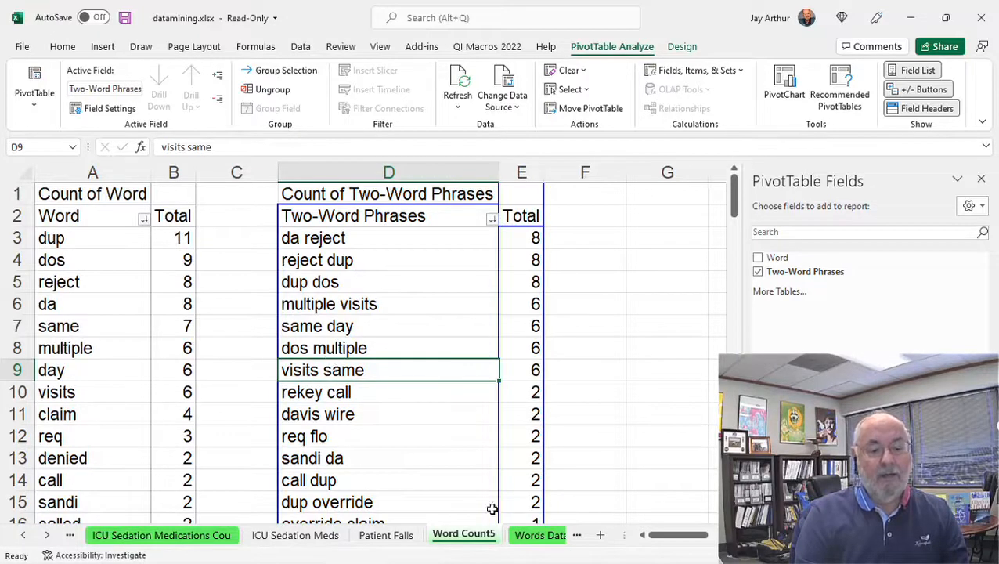
left_click(556, 540)
left_click(492, 537)
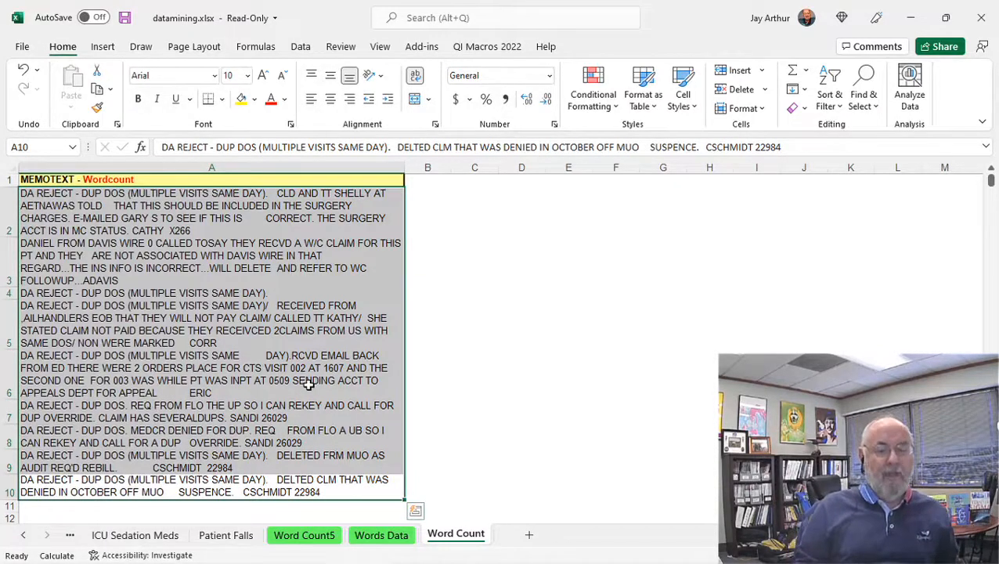
left_click(486, 48)
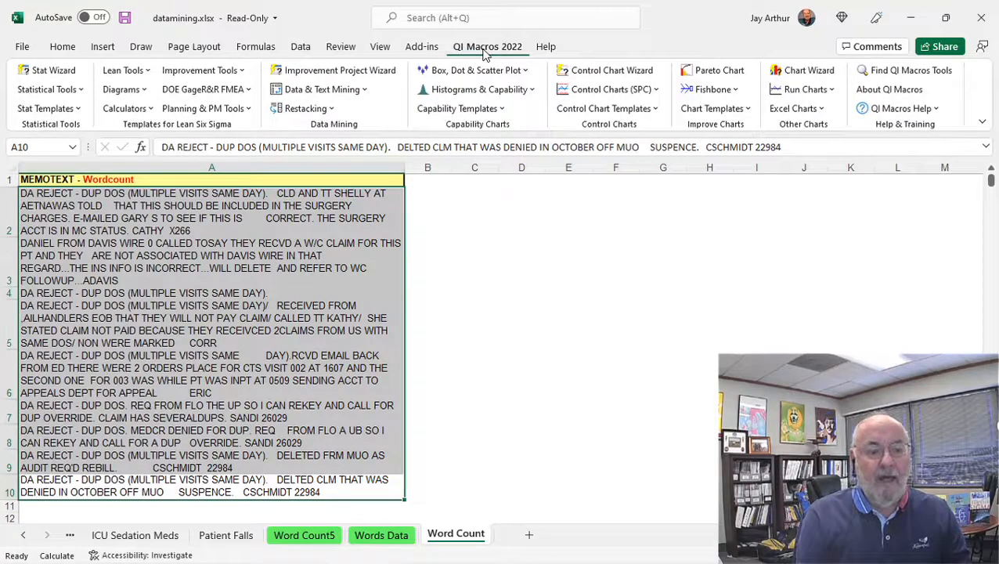
key("alt+Tab")
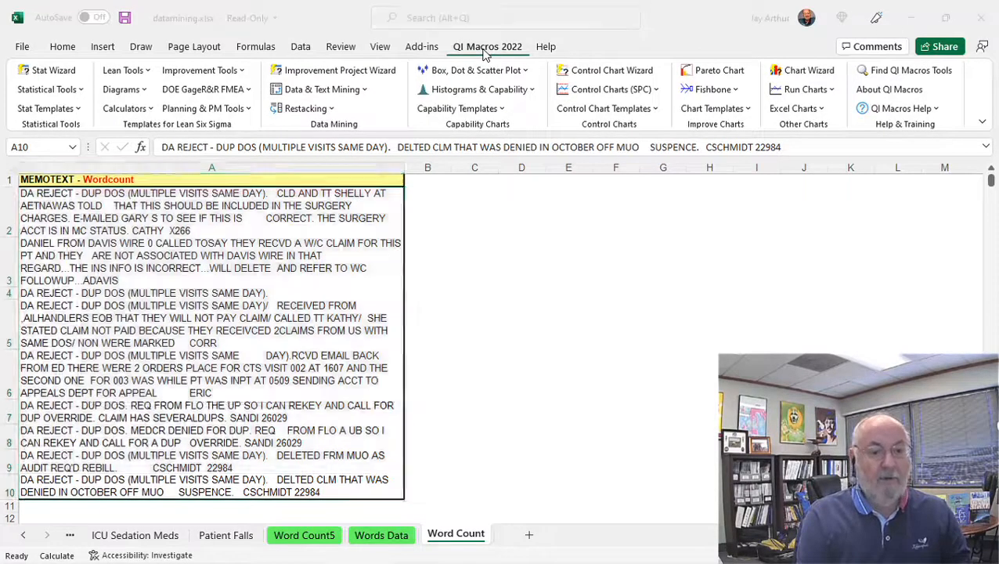
Step: Switch to the running PowerPoint slide show and advance from the Pareto chart slide to the next slide
key("alt+Tab")
key("Tab")
key("Tab")
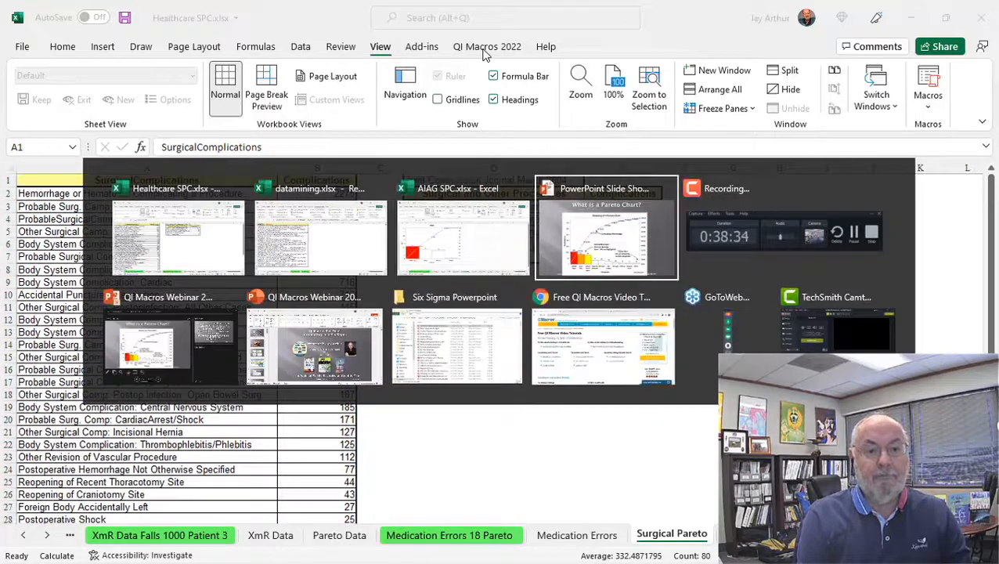
key("Right")
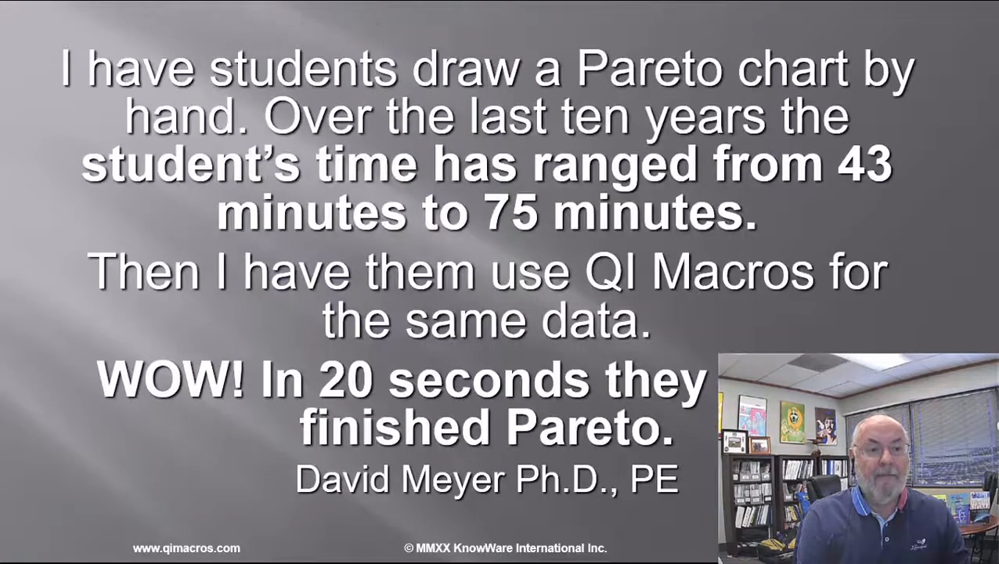
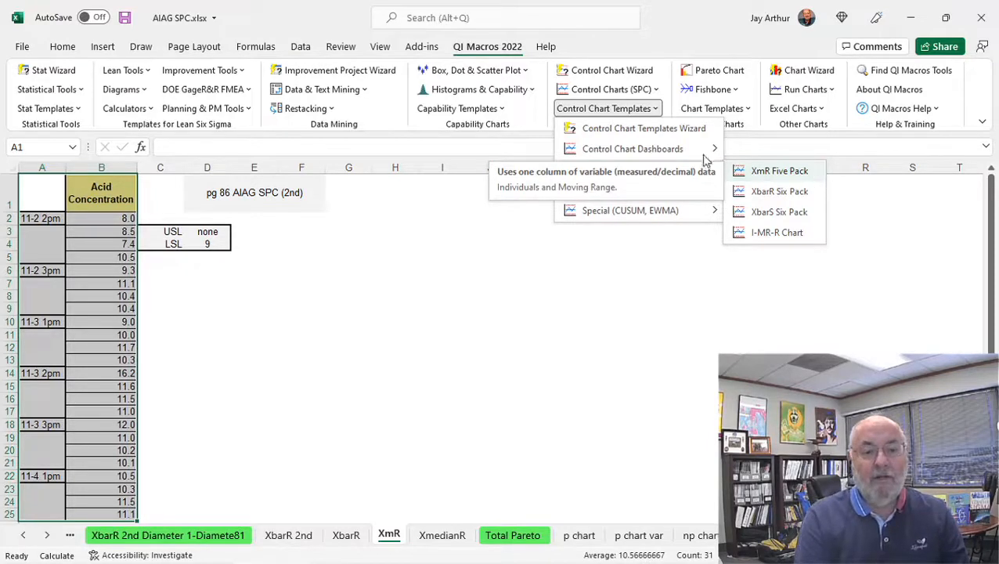
Step: Run the Control Chart Templates Wizard on the Acid Concentration data and add a reading of 10.2 in cell B26 of the resulting template
left_click(616, 130)
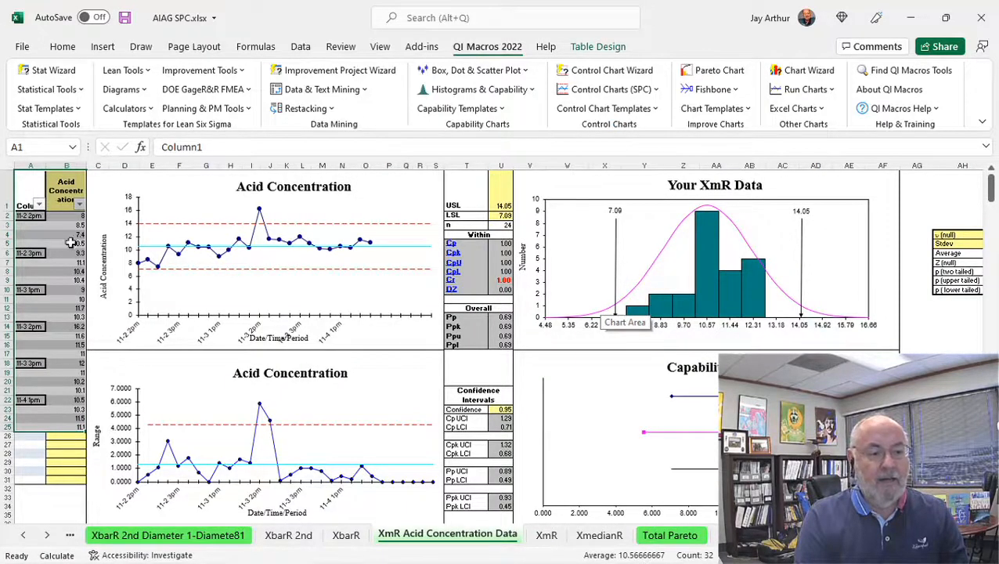
left_click(64, 440)
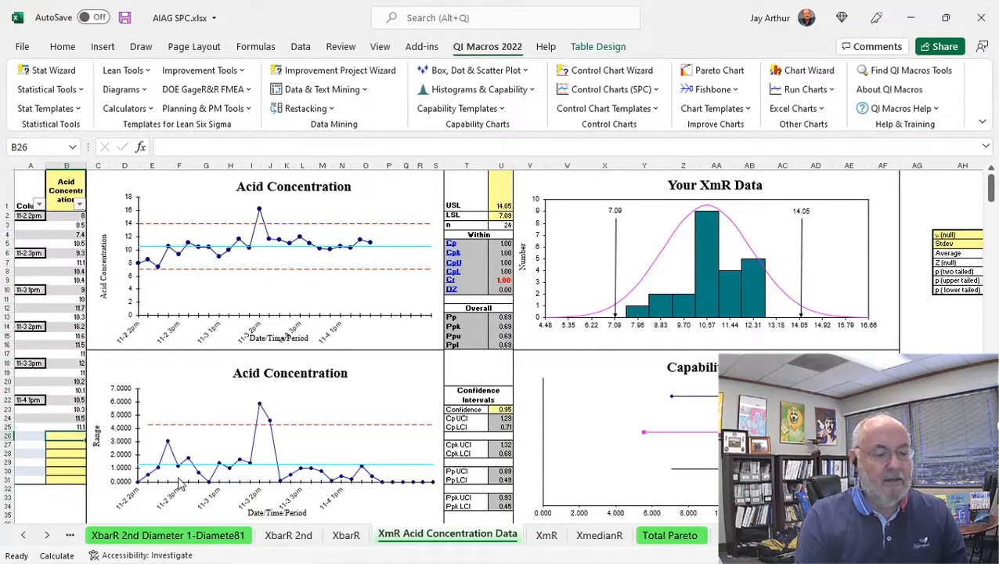
type("10.")
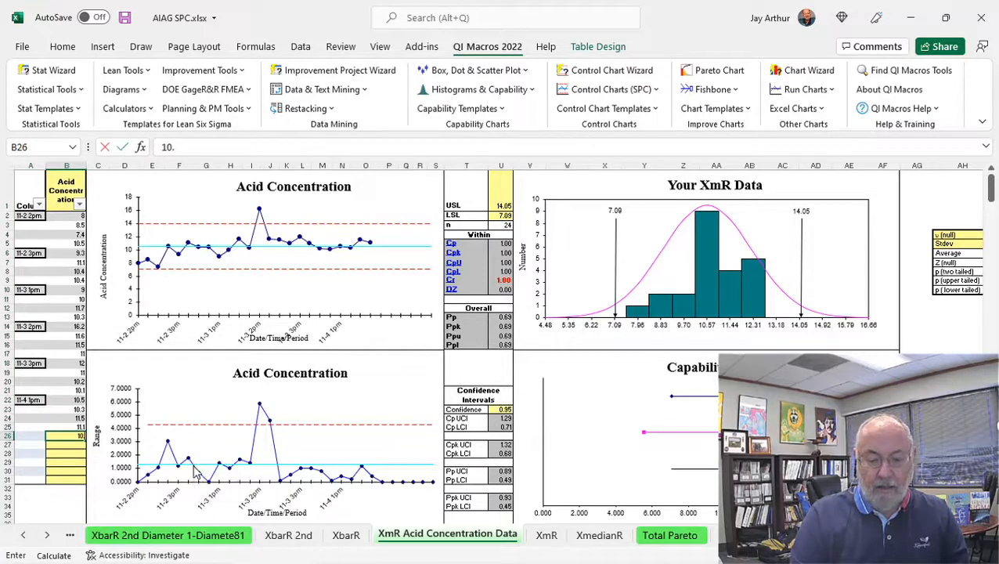
type("2")
key("Return")
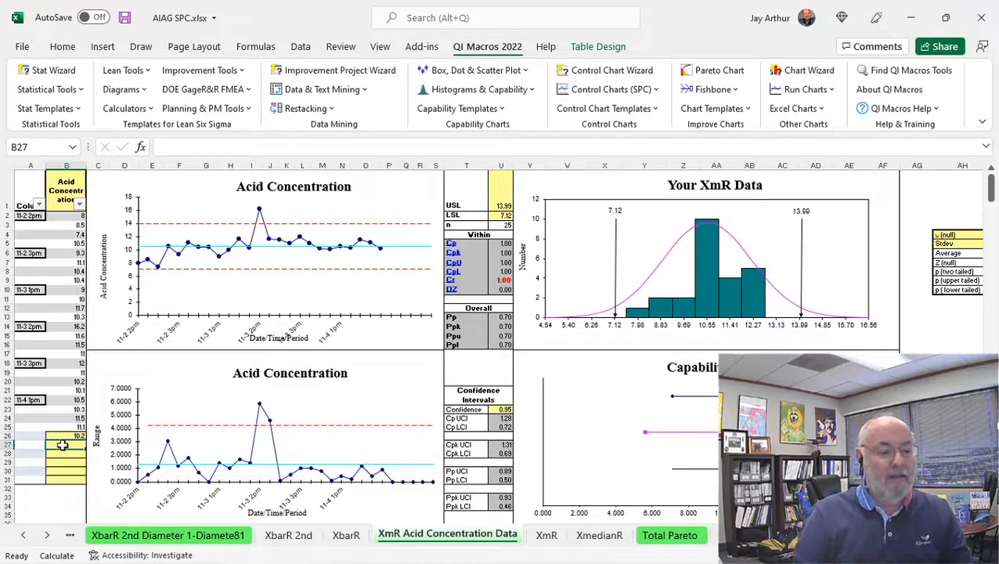
Step: Add acid concentration readings of 11 in B27 and 10 in B28, and look over the updated XmR charts
type("11")
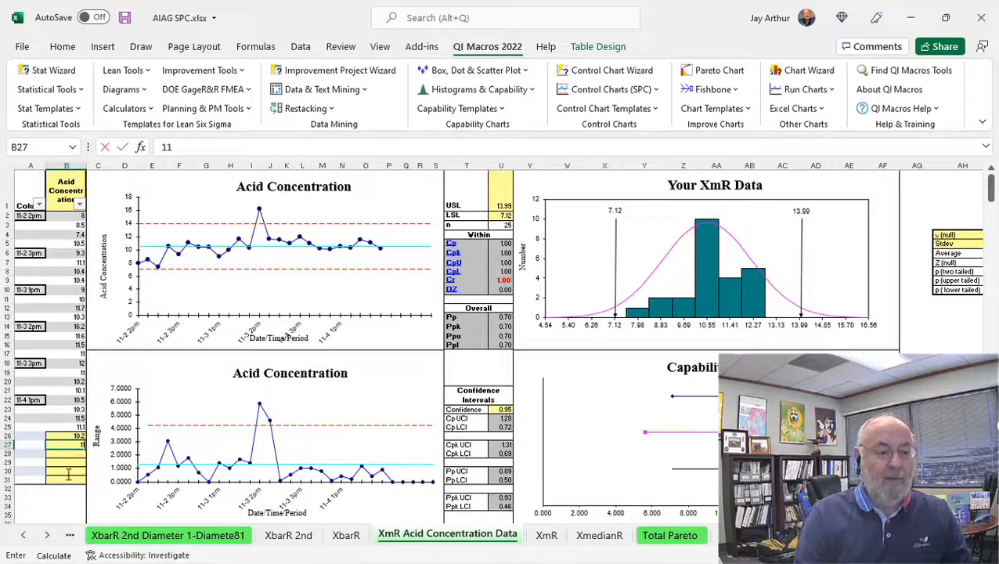
key("Return")
type("10")
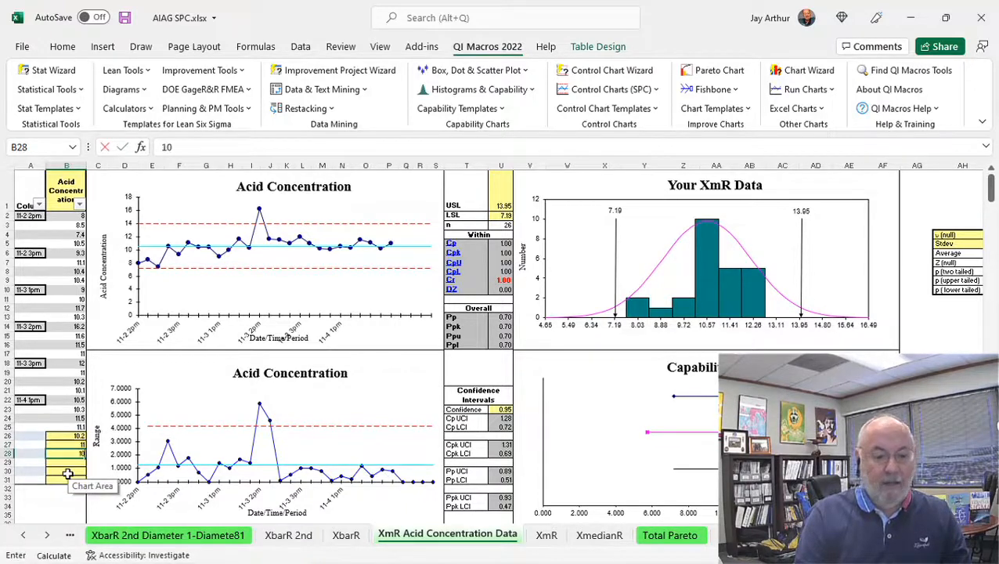
key("Return")
key("Return")
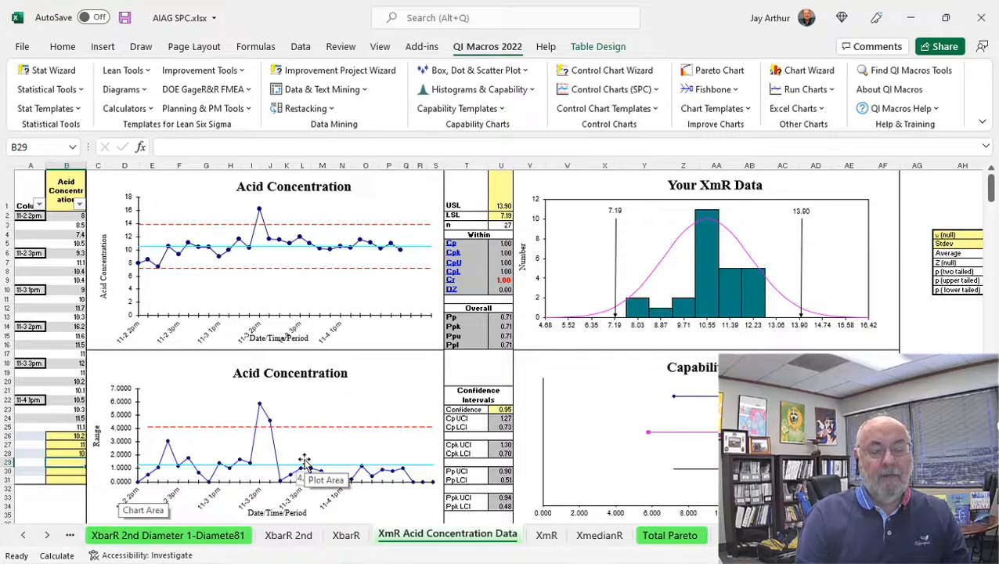
scroll(290, 375, "down", 5)
scroll(288, 371, "up", 5)
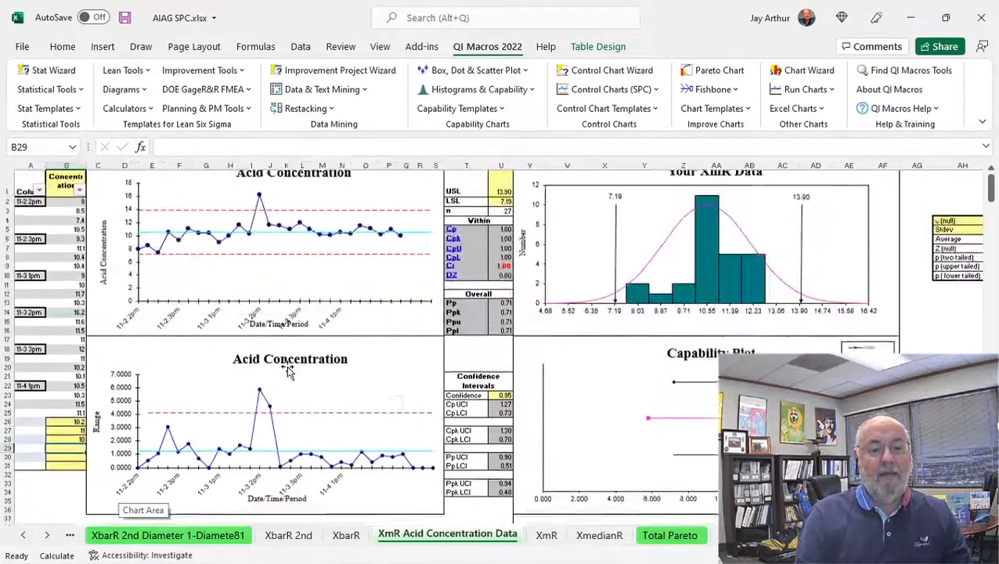
scroll(289, 371, "up", 1)
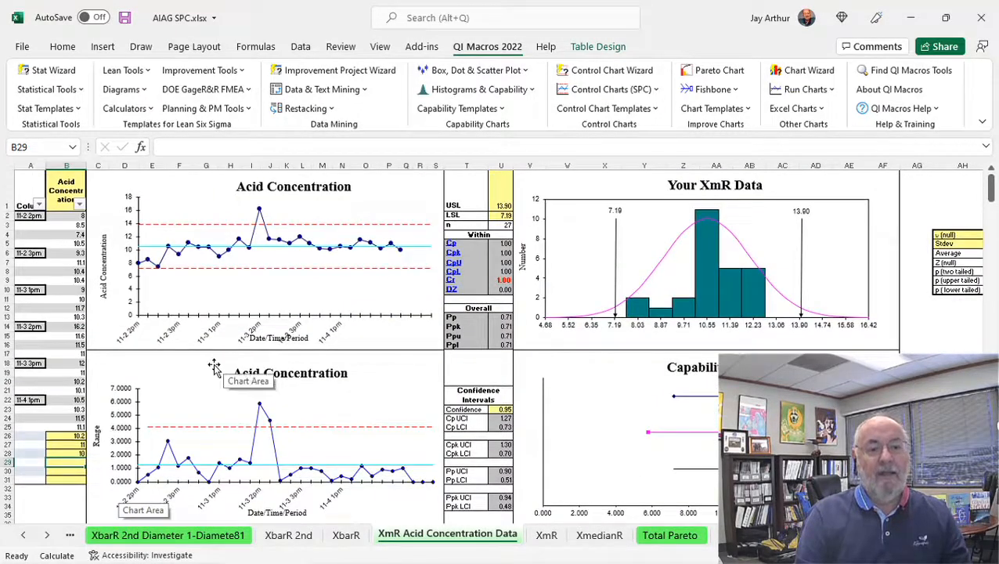
left_click(608, 109)
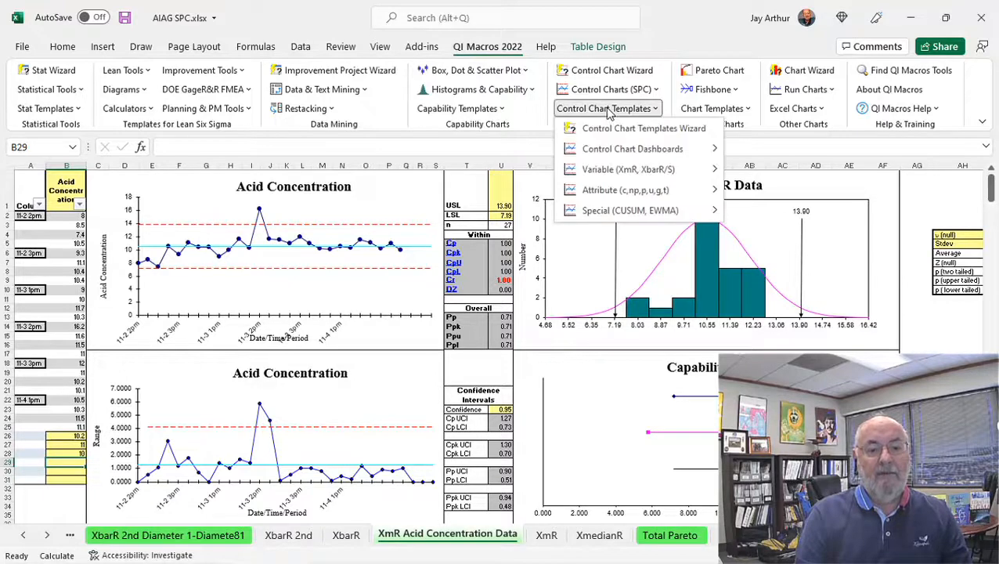
mouse_move(648, 171)
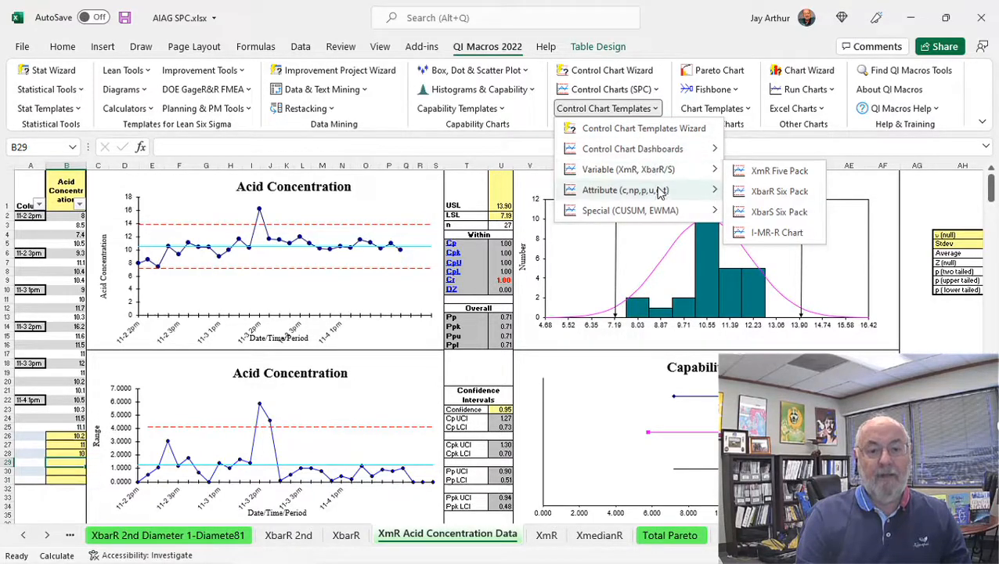
mouse_move(660, 192)
mouse_move(678, 213)
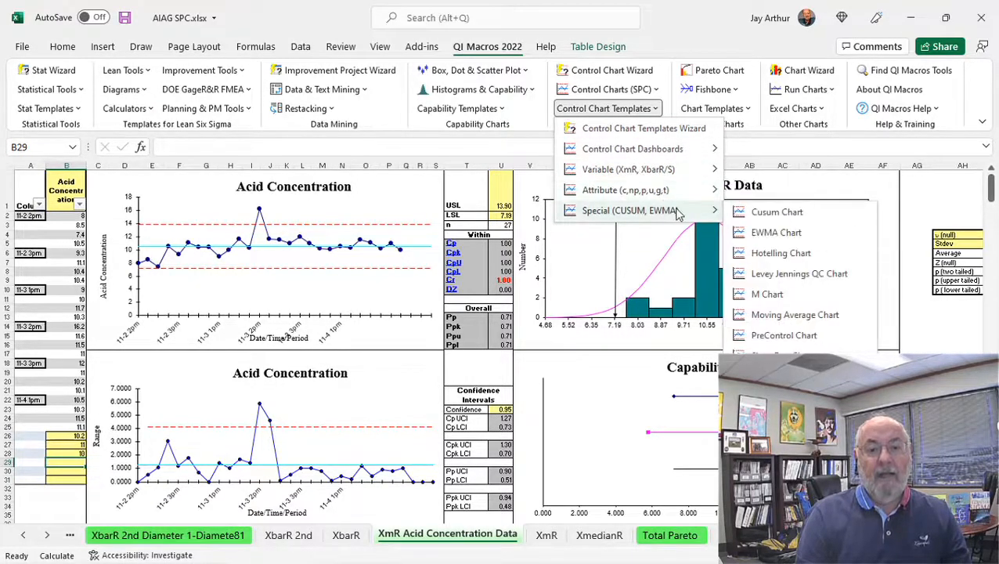
left_click(708, 26)
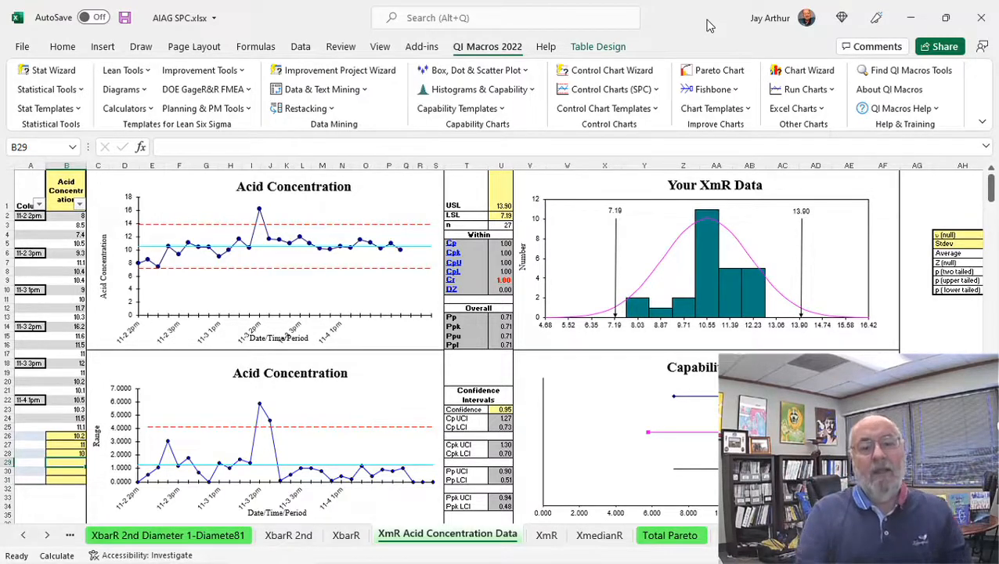
Step: Open the XmR Dashboard control chart template and go to its Data Sheet
left_click(603, 109)
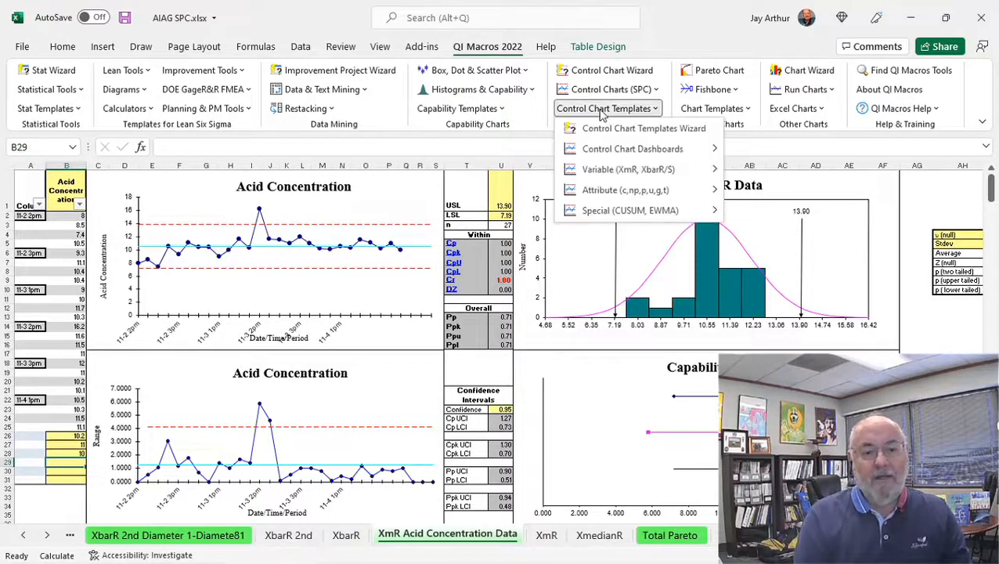
mouse_move(616, 156)
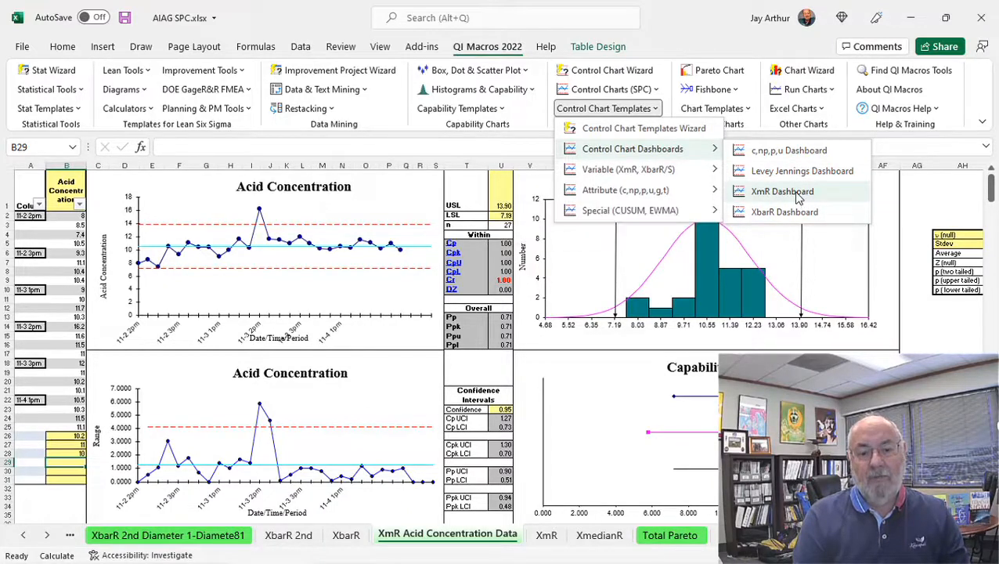
left_click(796, 195)
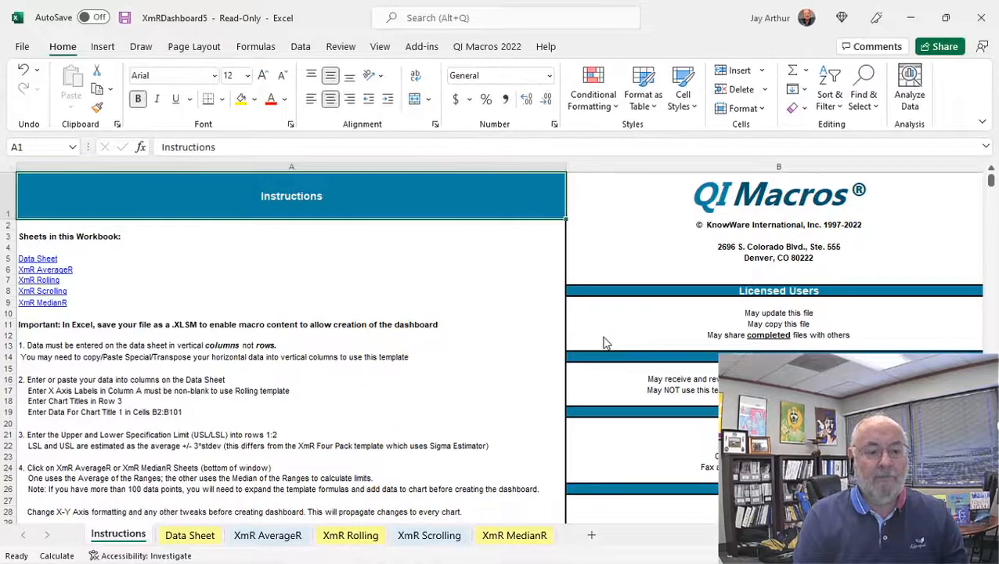
left_click(196, 540)
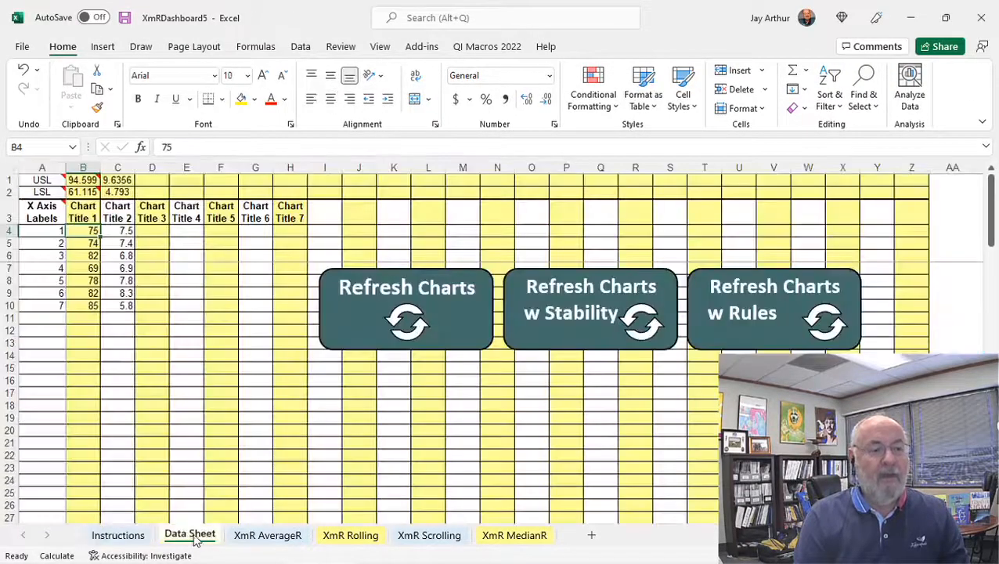
scroll(91, 429, "up", 1)
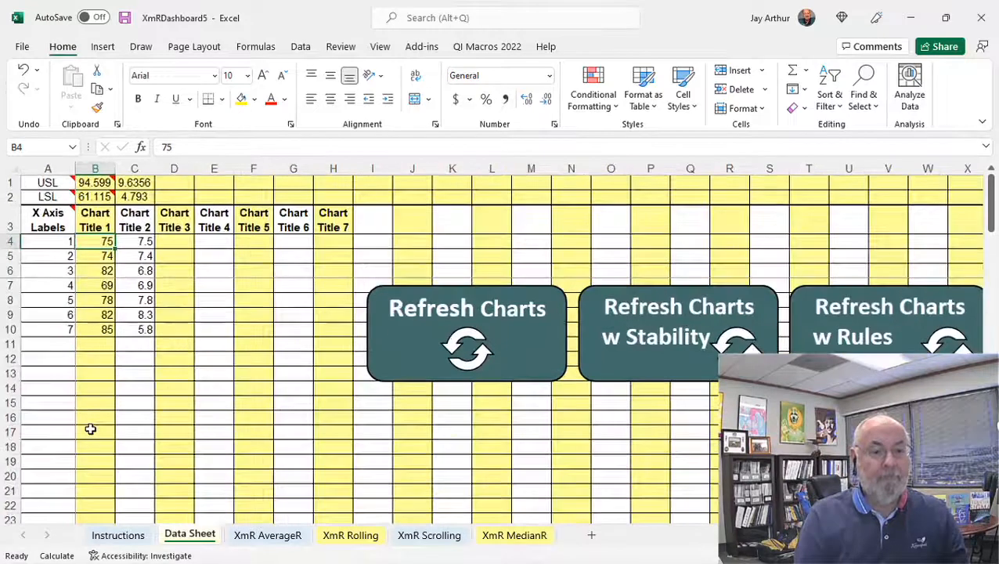
Step: Set the first two chart titles in B3 and C3 of the Data Sheet to Pt Sat and Injury Rate
left_click(48, 227)
left_click(95, 221)
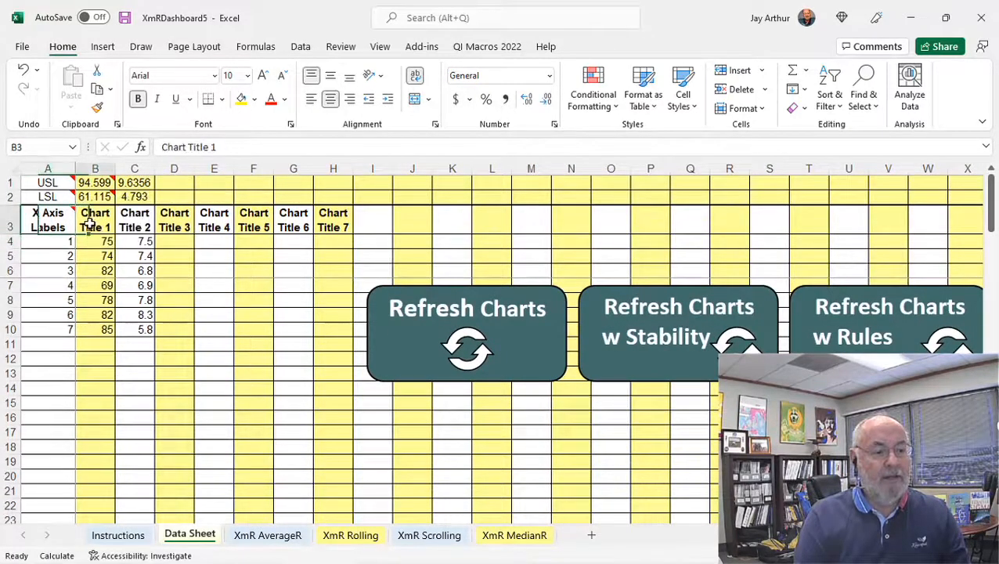
left_click(138, 222)
left_click(95, 221)
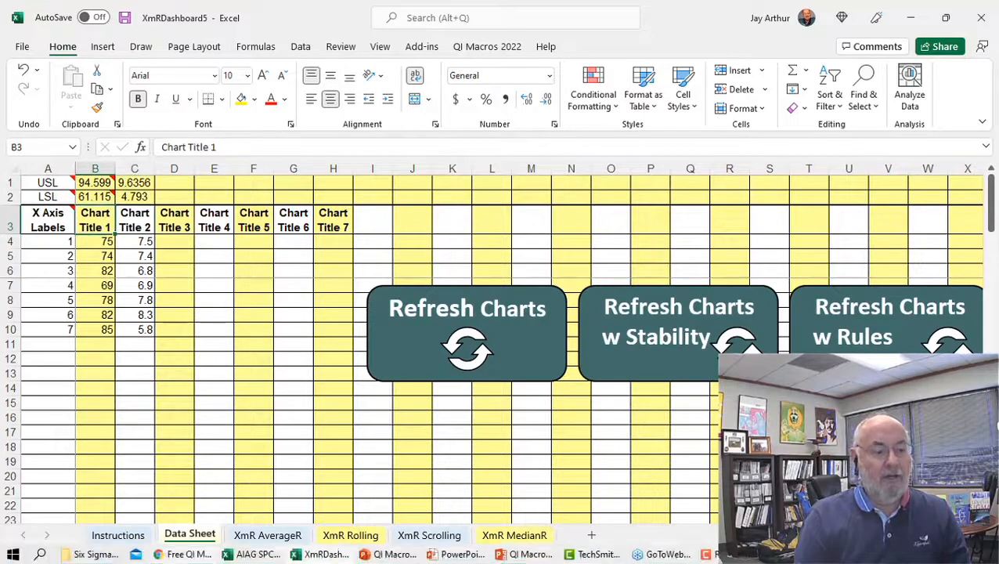
mouse_move(180, 552)
type("Pt")
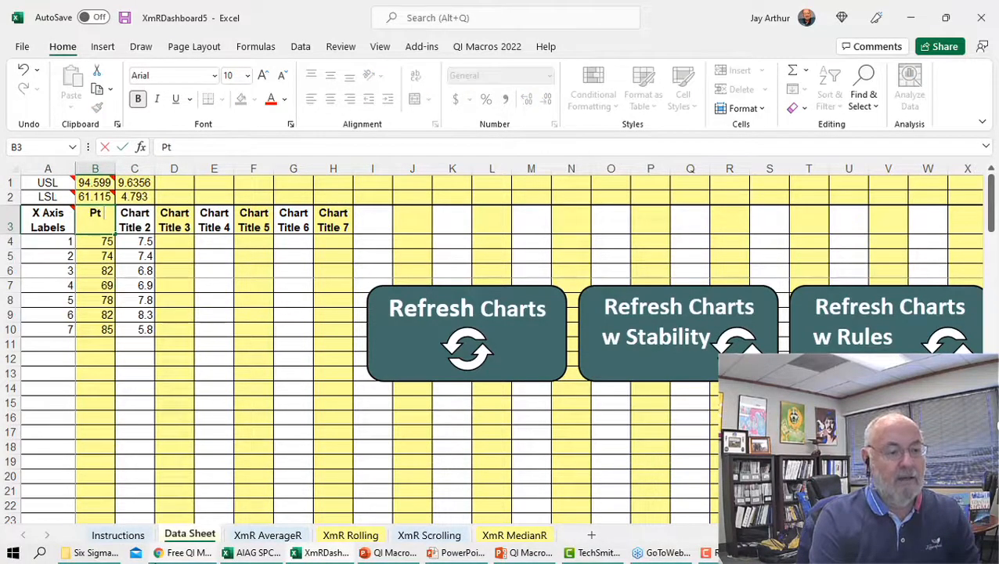
type(" Sat")
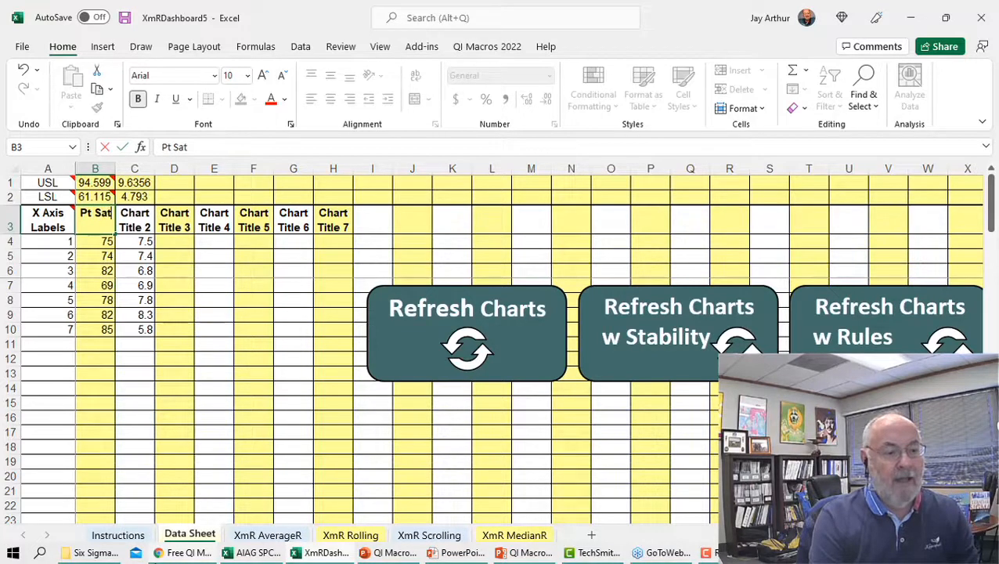
key("Tab")
type("Injury Rate")
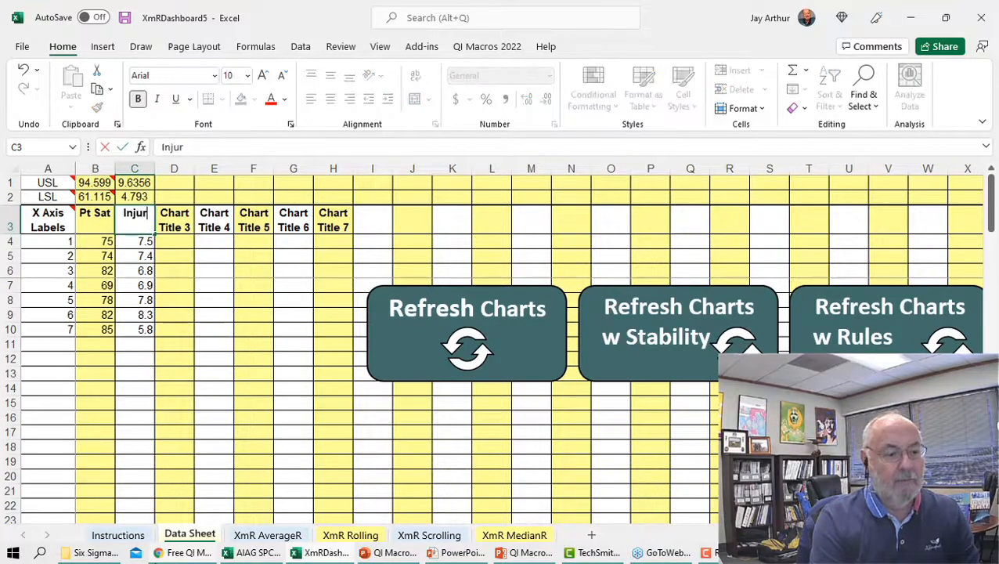
key("Return")
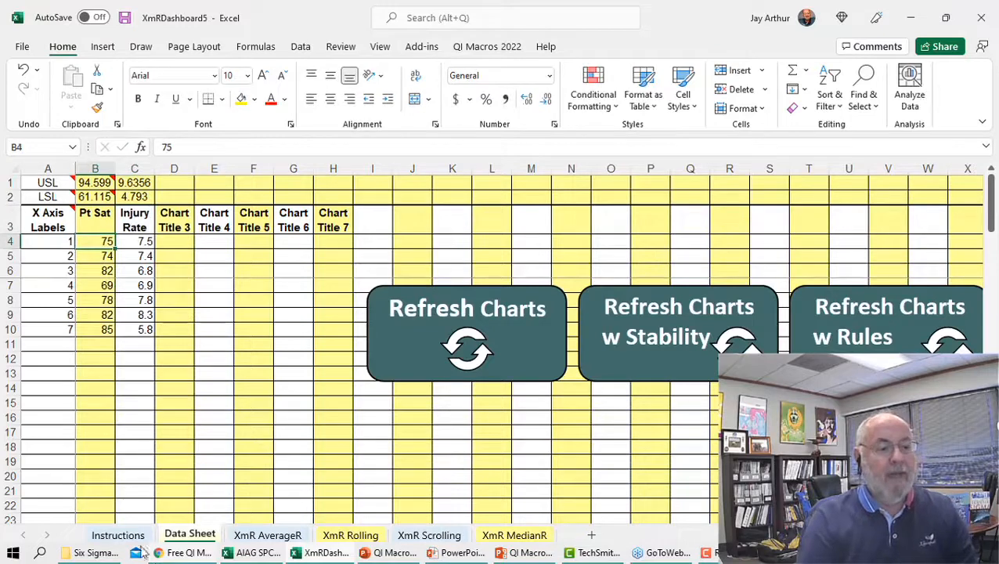
Step: Advance from the Pt Sat to the Injury Rate charts on the XmR AverageR sheet, and create the XmR dashboard
left_click(266, 535)
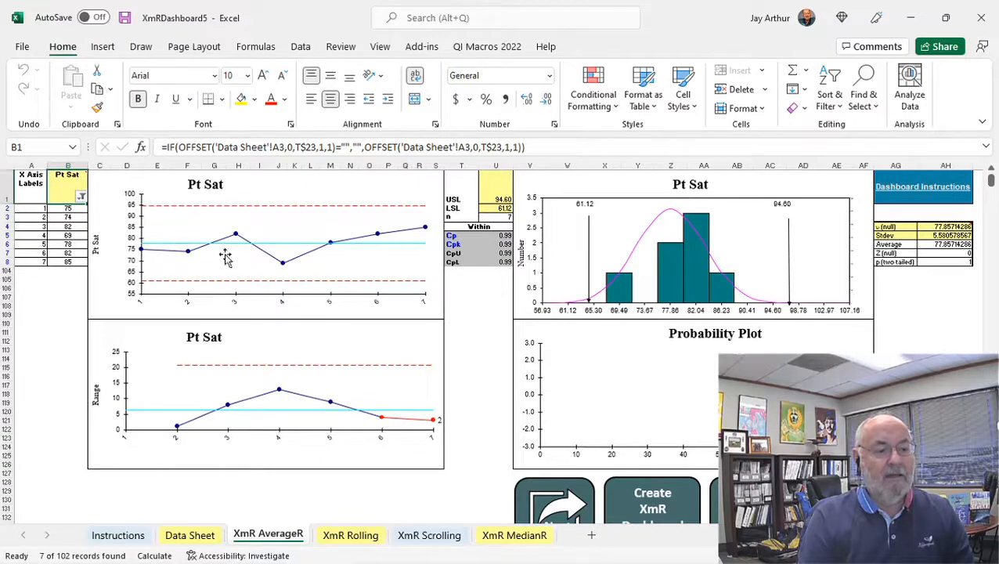
scroll(307, 322, "down", 2)
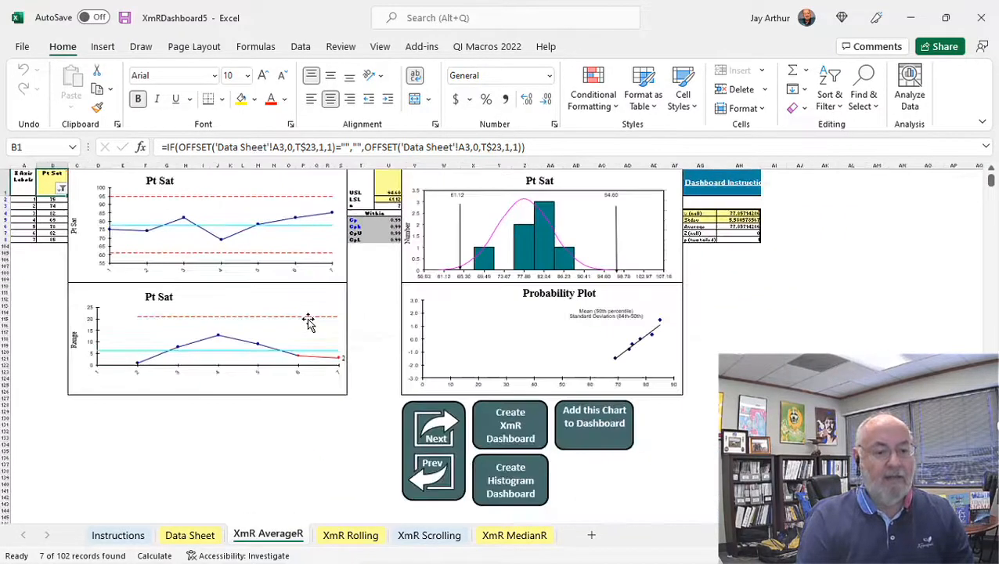
left_click(435, 430)
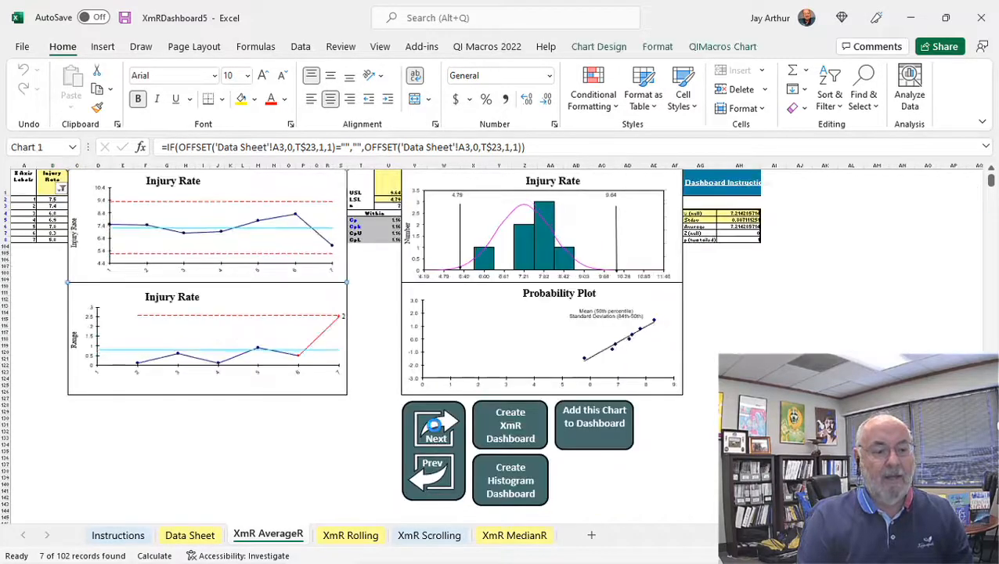
mouse_move(243, 202)
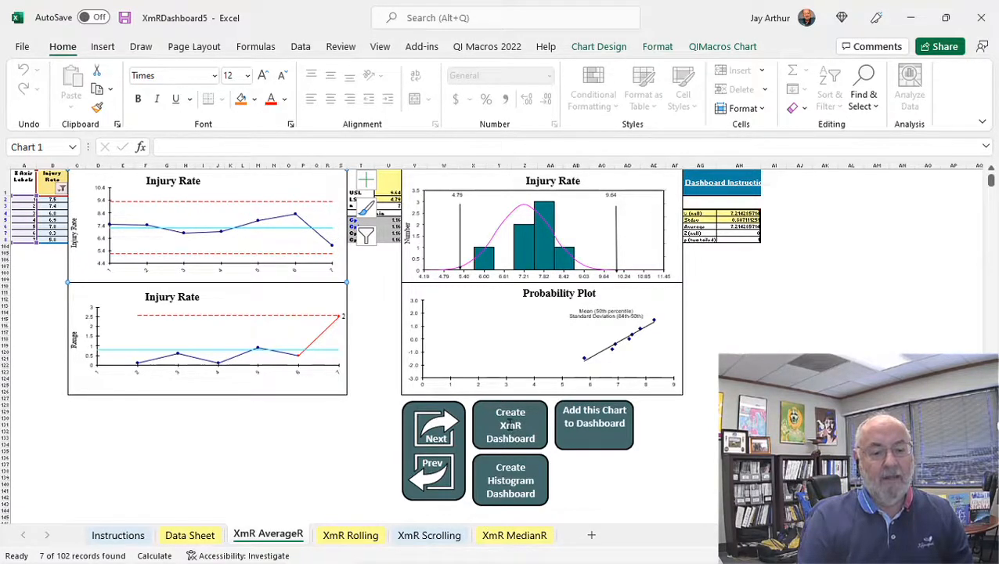
left_click(510, 424)
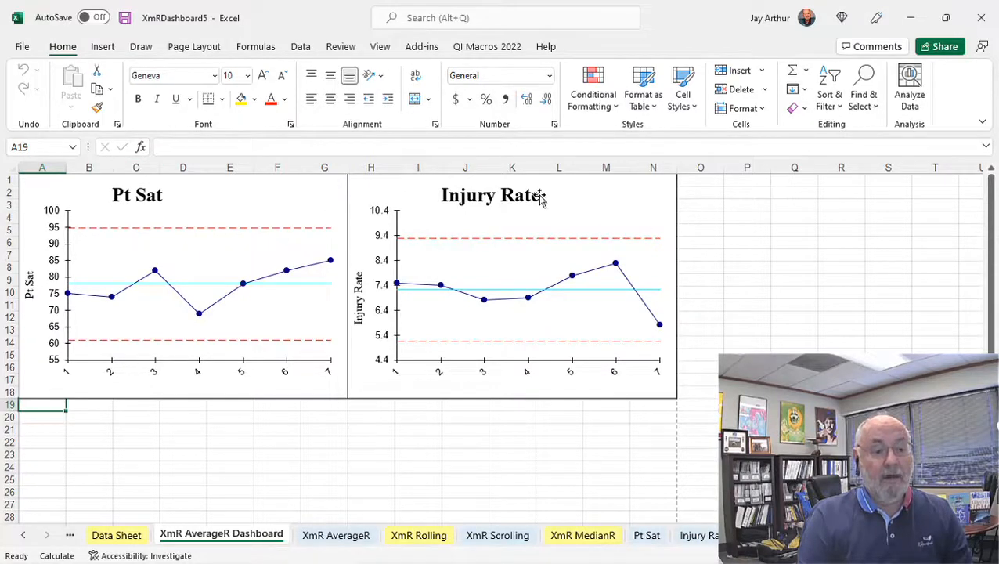
Step: Add an eighth data row on the Data Sheet in row 11: label 8, Pt Sat 87 and Injury Rate 5.4
left_click(112, 535)
left_click(60, 344)
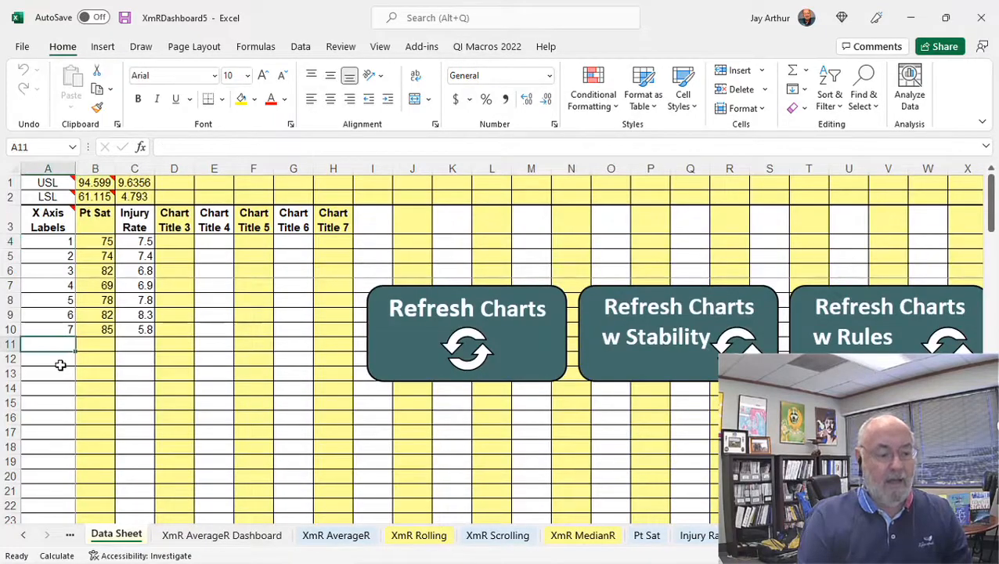
type("8")
key("Tab")
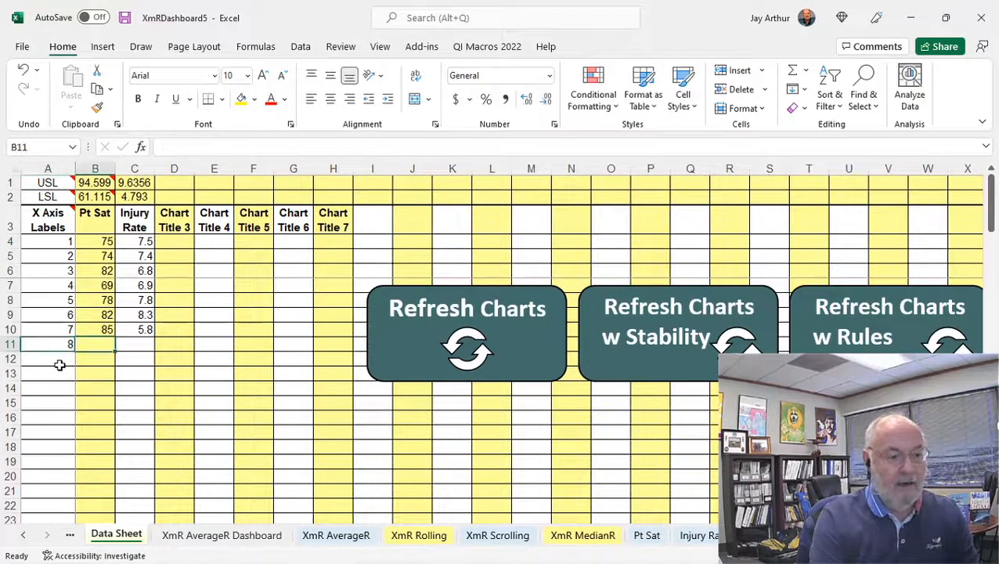
type("87")
key("Tab")
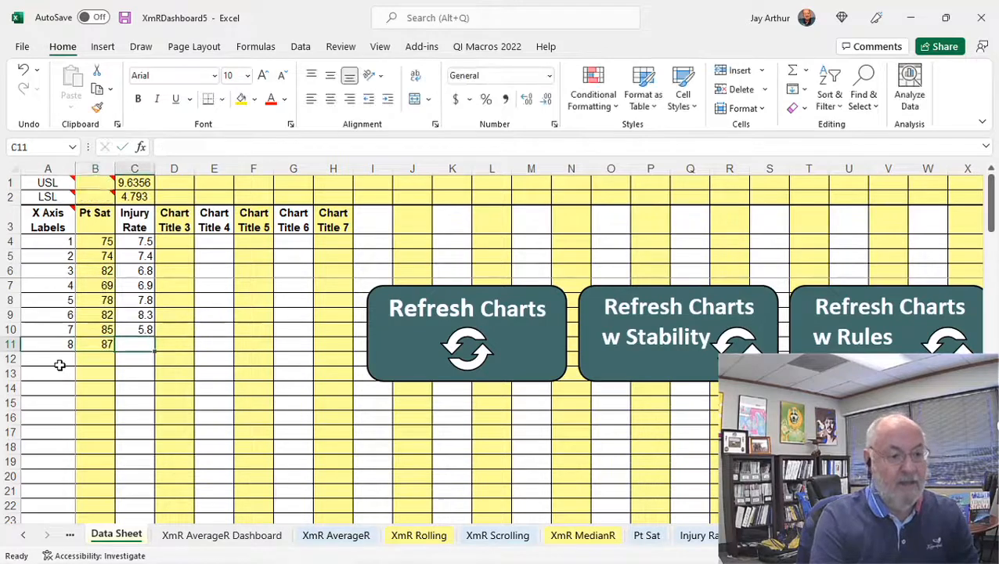
type("5.4")
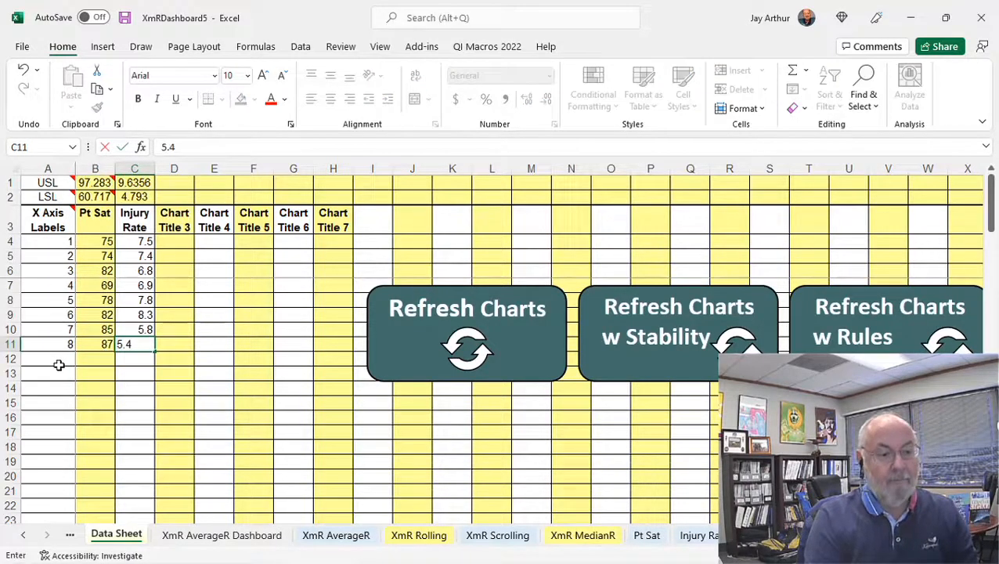
key("Return")
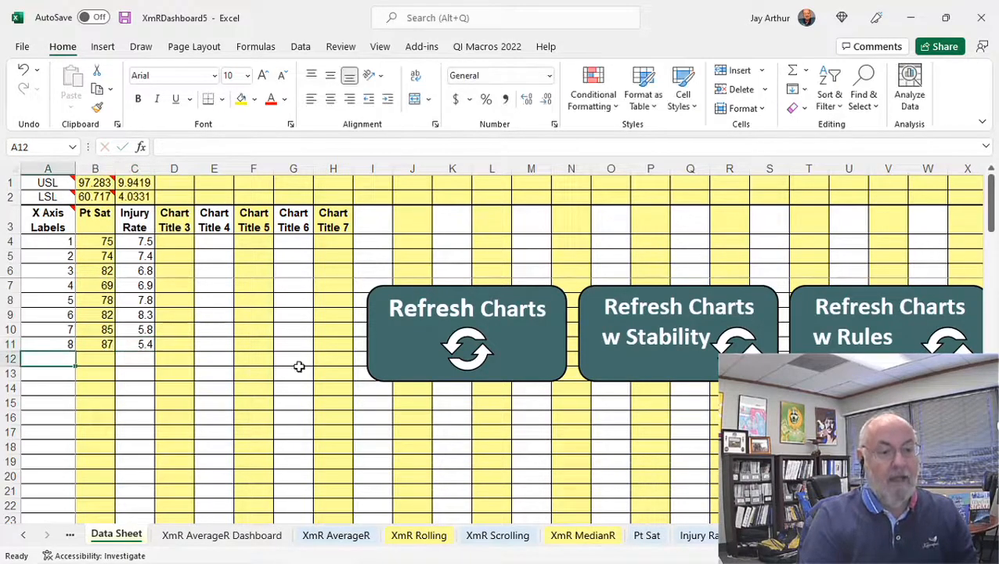
Step: Refresh the dashboard charts from the Data Sheet and run a stability analysis on the Injury Rate chart
left_click(474, 311)
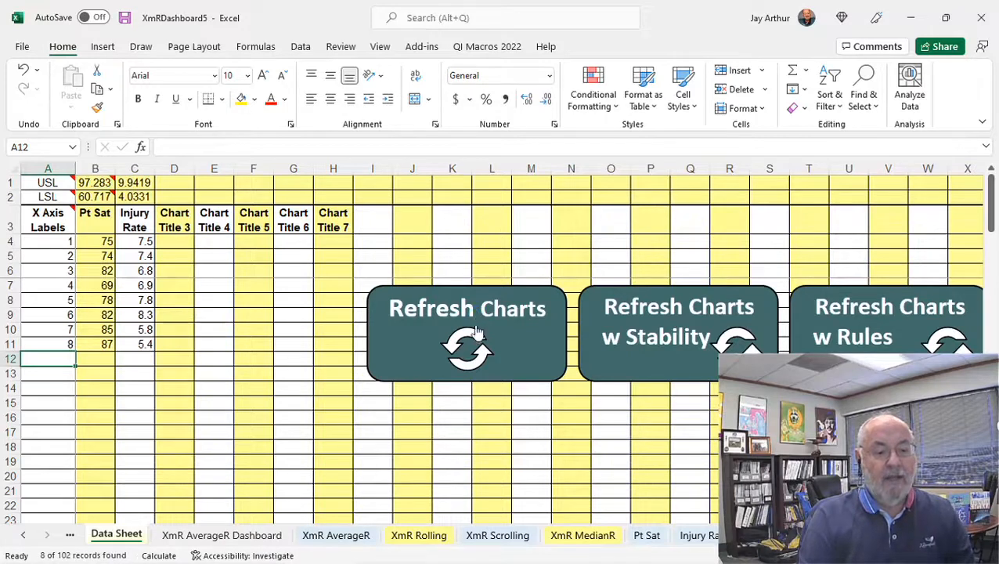
left_click(248, 535)
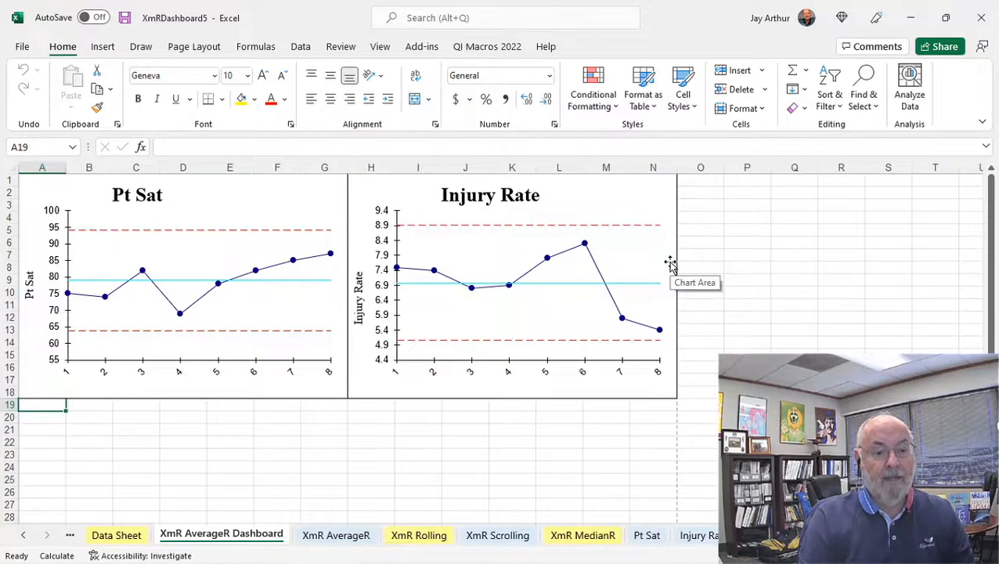
left_click(609, 206)
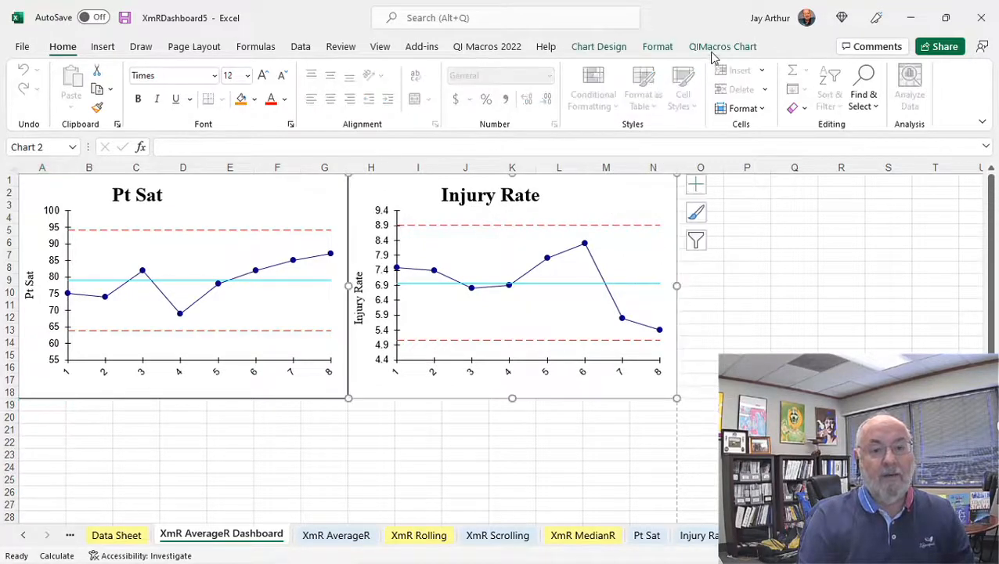
left_click(722, 47)
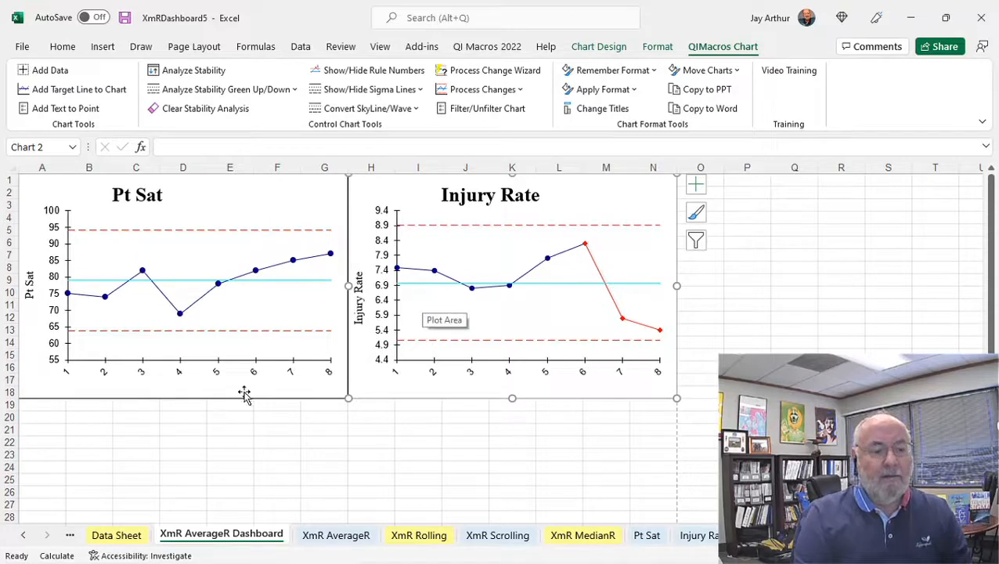
Step: Return to the Data Sheet and look over the available control chart dashboard templates
left_click(125, 535)
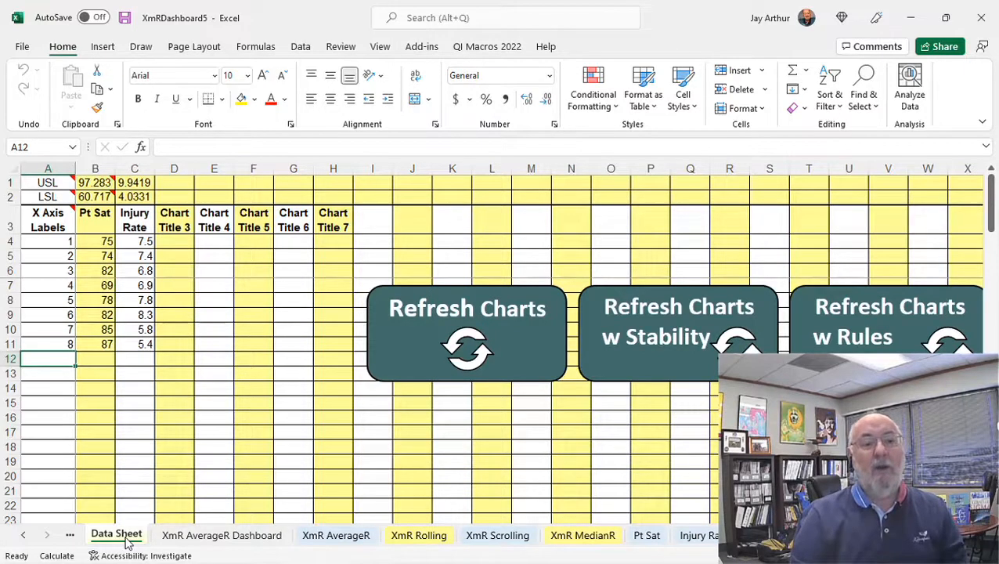
left_click(478, 47)
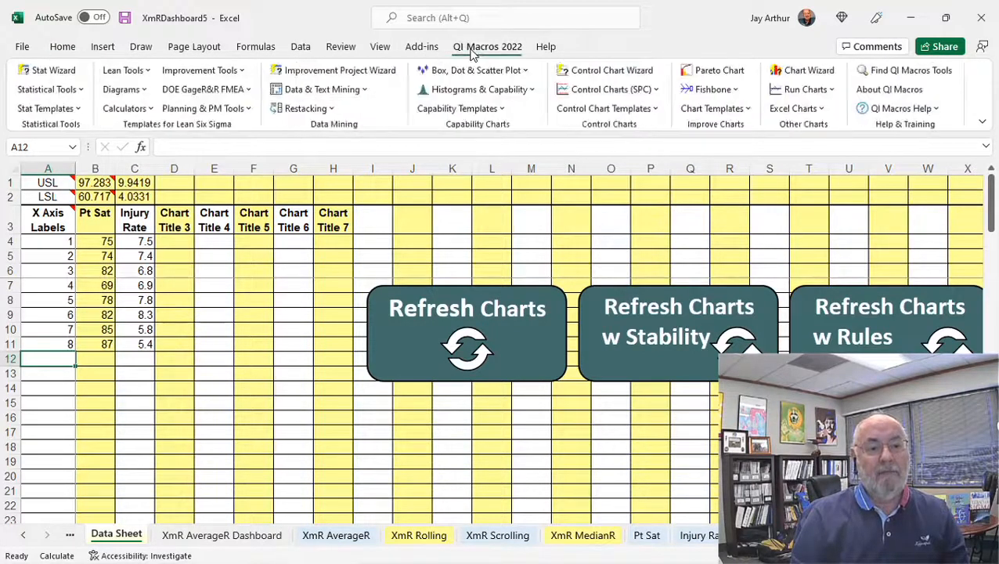
left_click(603, 108)
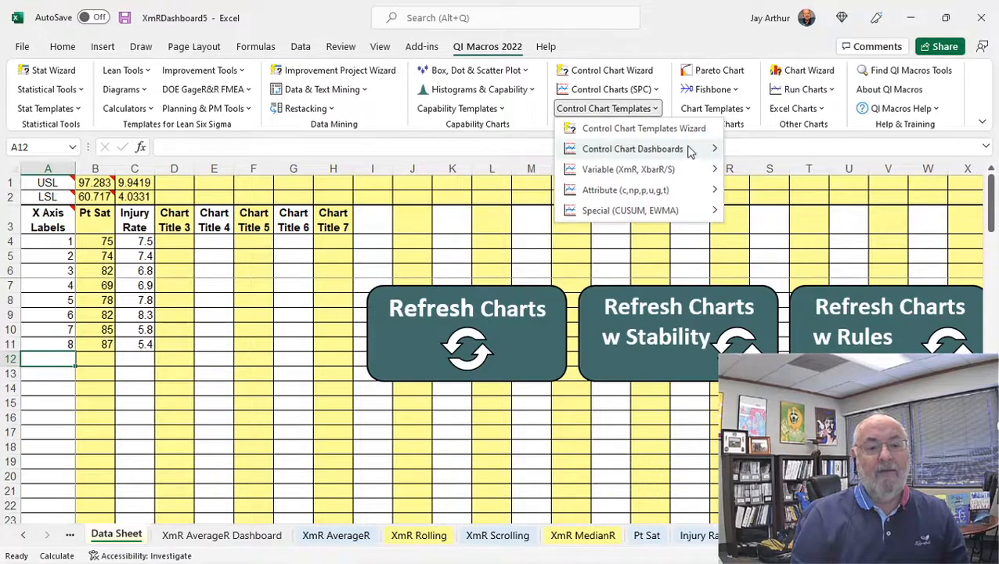
mouse_move(690, 150)
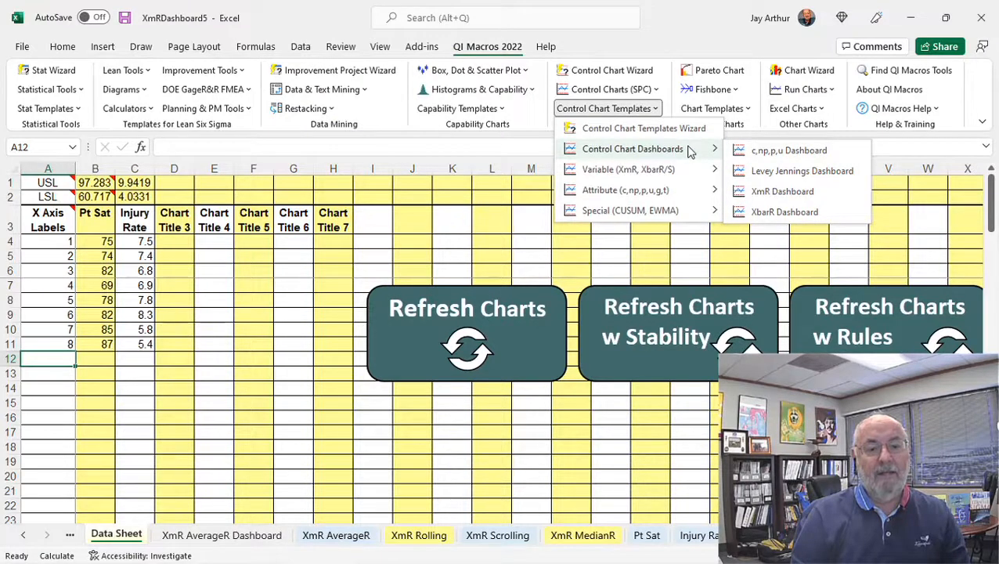
left_click(700, 32)
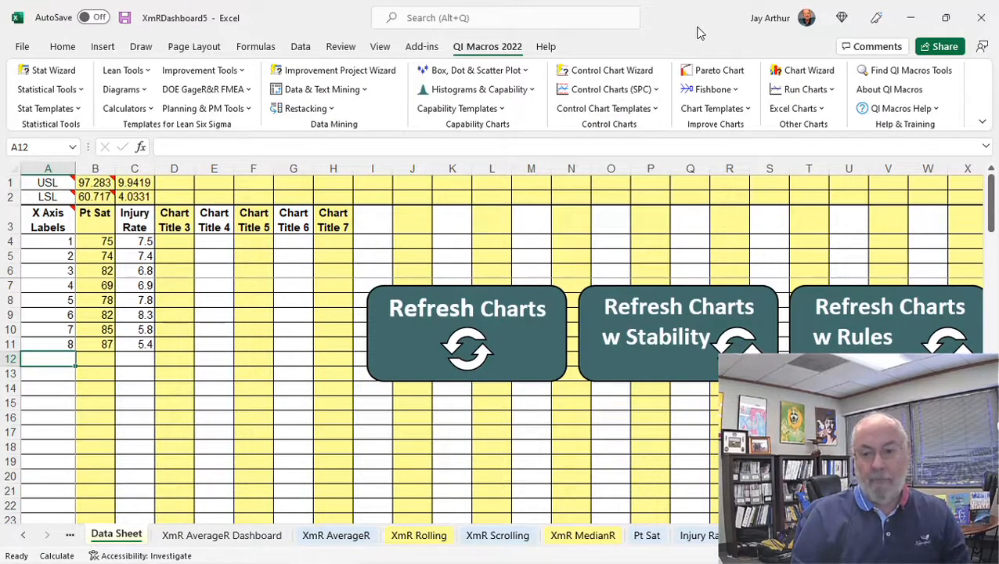
Step: Switch to the PowerPoint slide show and advance to the Snohomish WA Dashboard slide
key("alt+Tab")
key("alt+Tab")
key("Tab")
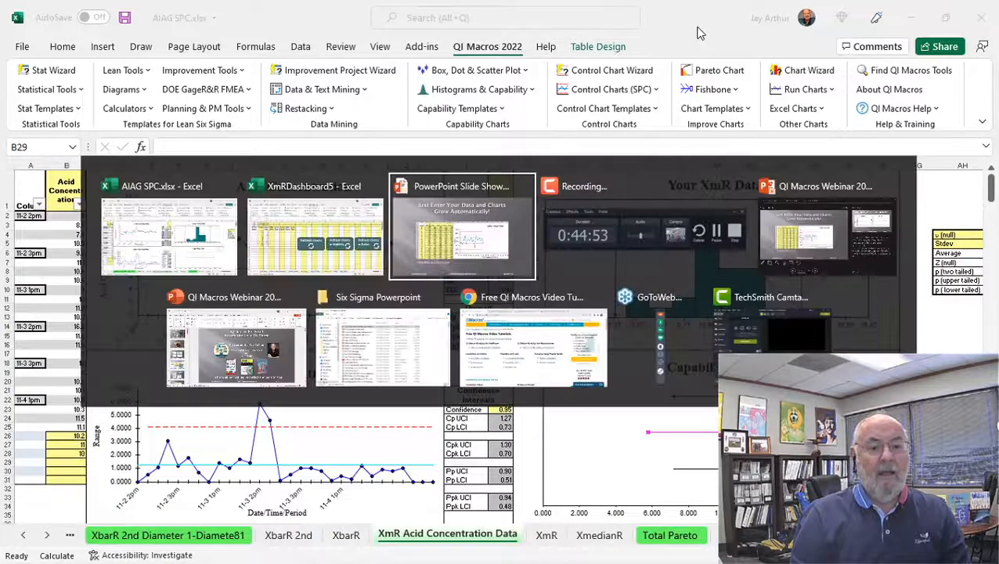
left_click(423, 170)
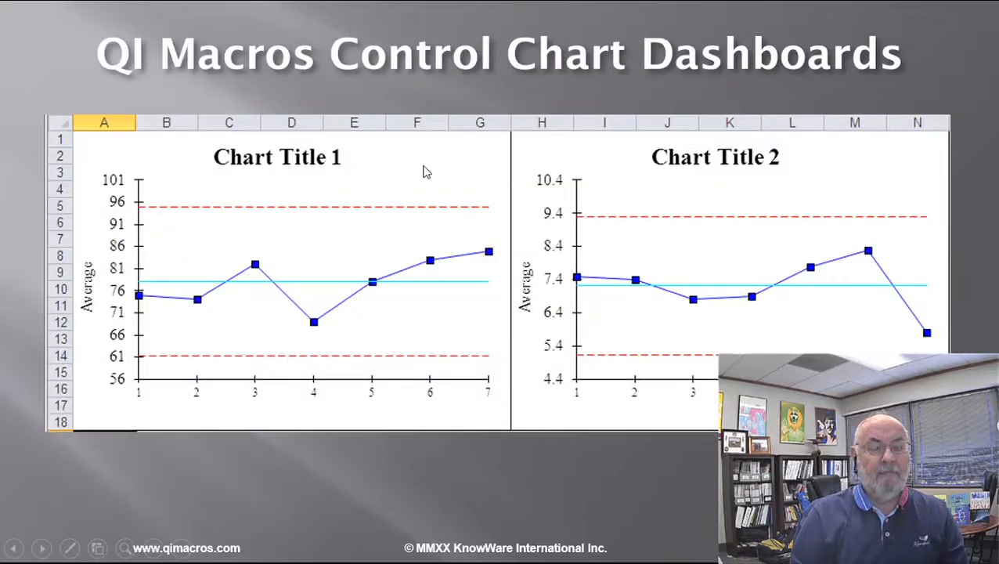
left_click(422, 202)
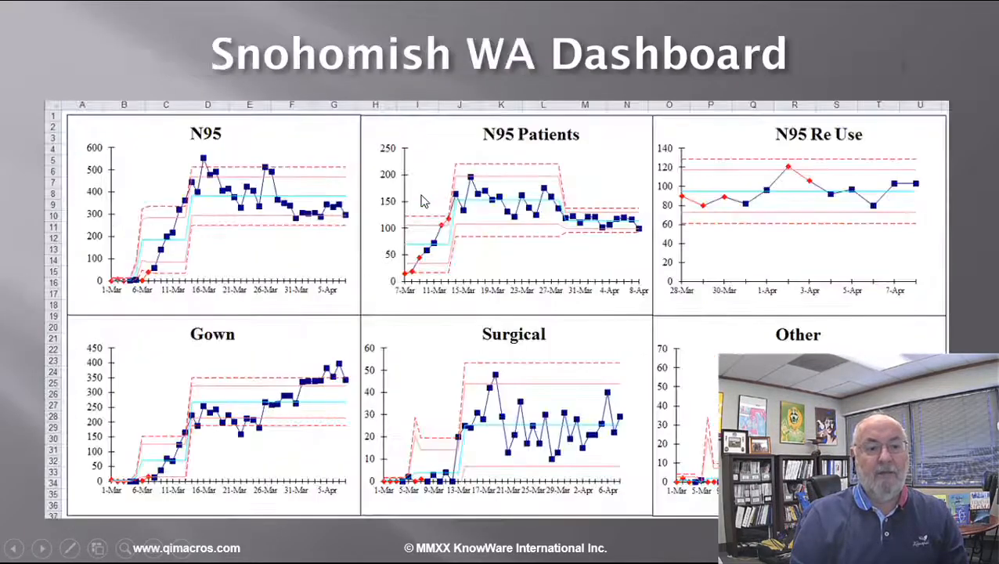
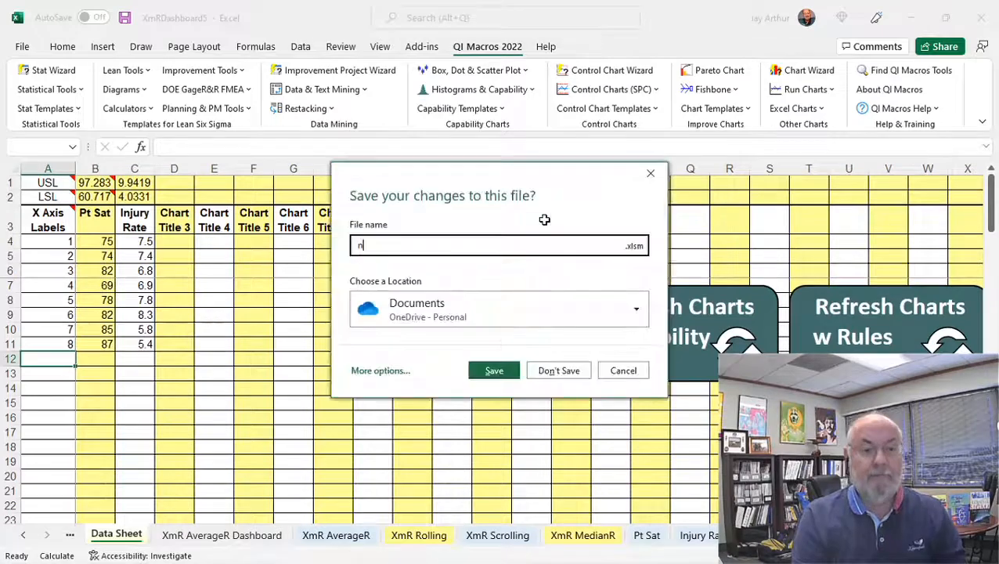
Step: Close the XmRDashboard5 workbook without saving, and review the fishbone, improvement and lean tool templates in QI Macros
left_click(558, 370)
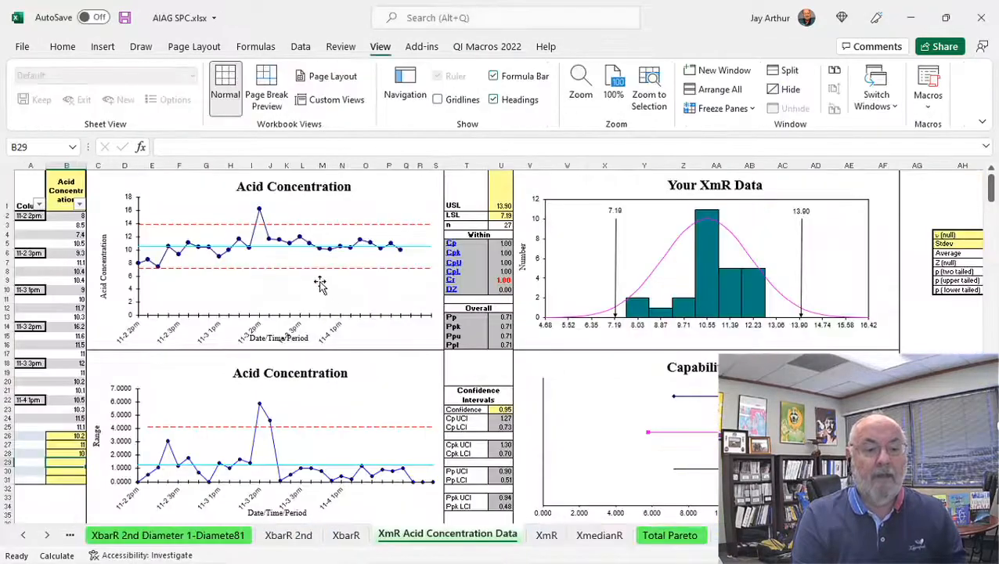
left_click(487, 47)
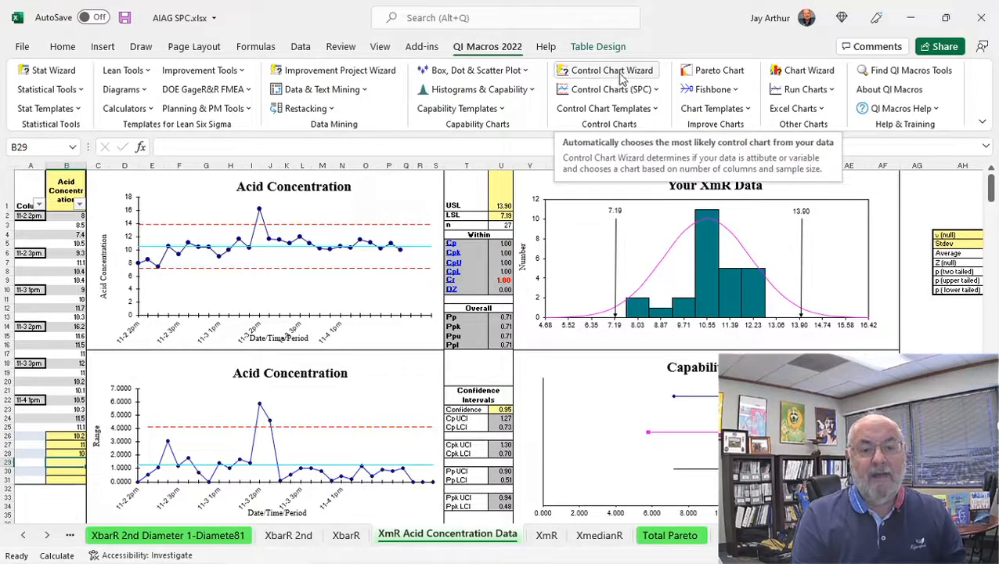
left_click(719, 90)
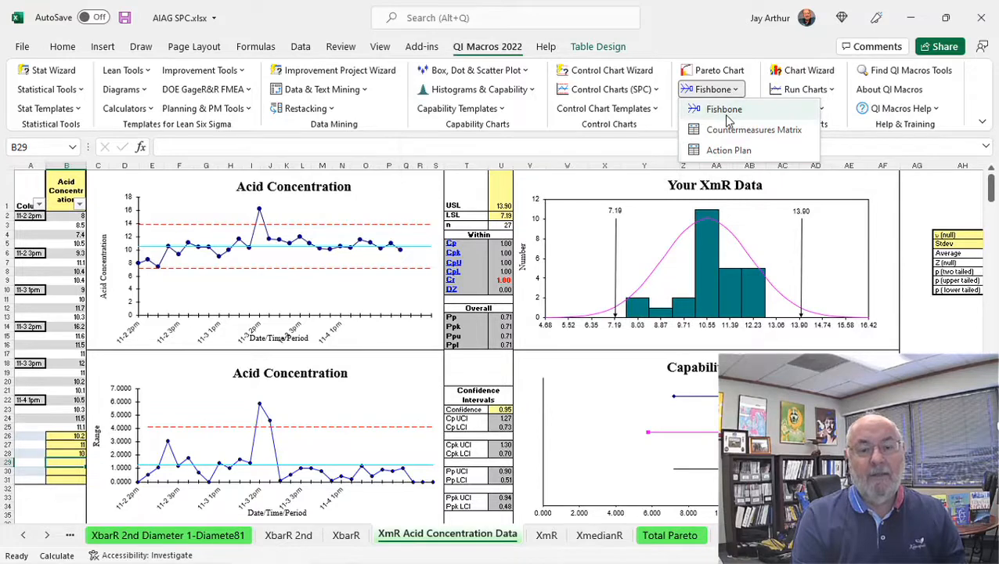
left_click(689, 22)
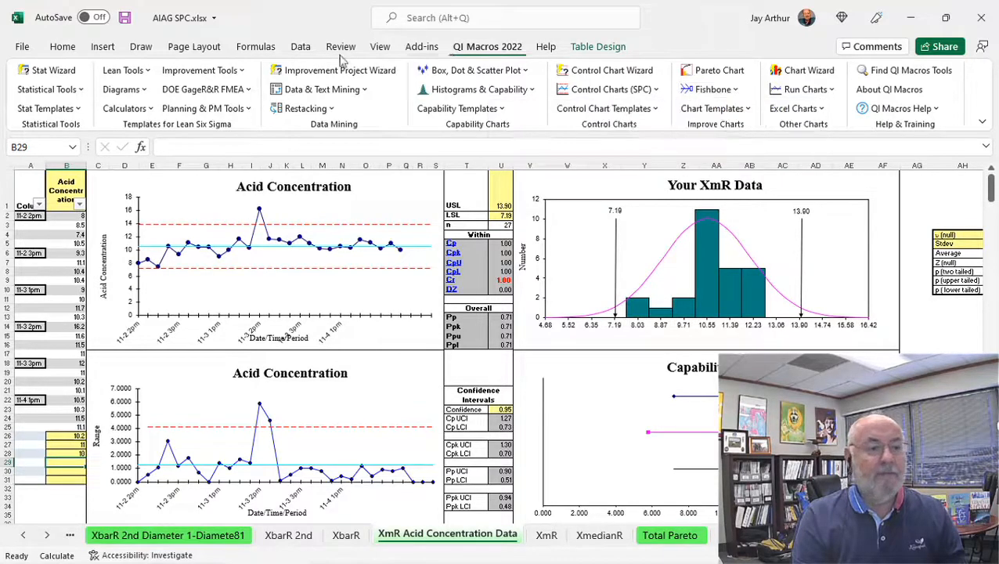
left_click(188, 72)
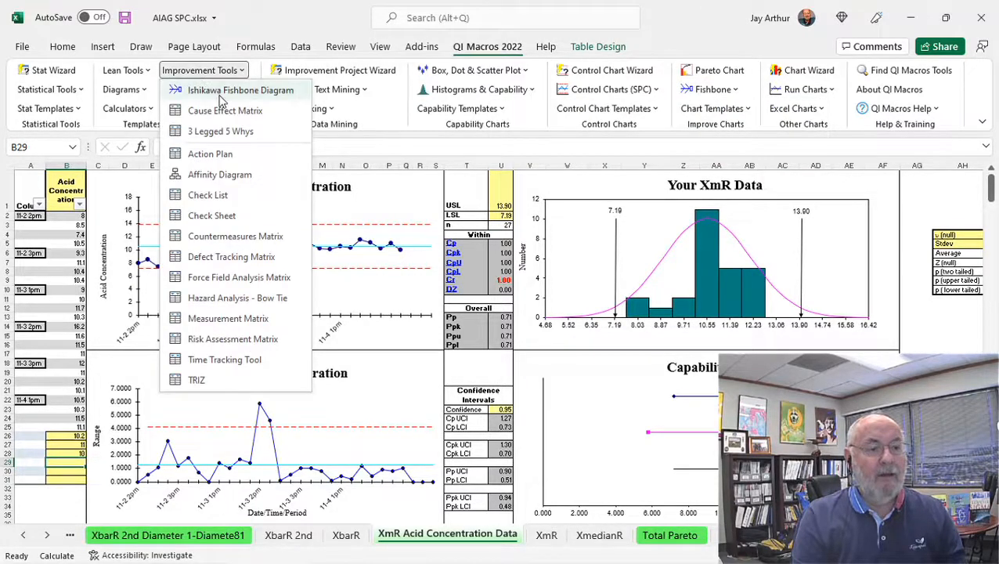
left_click(110, 73)
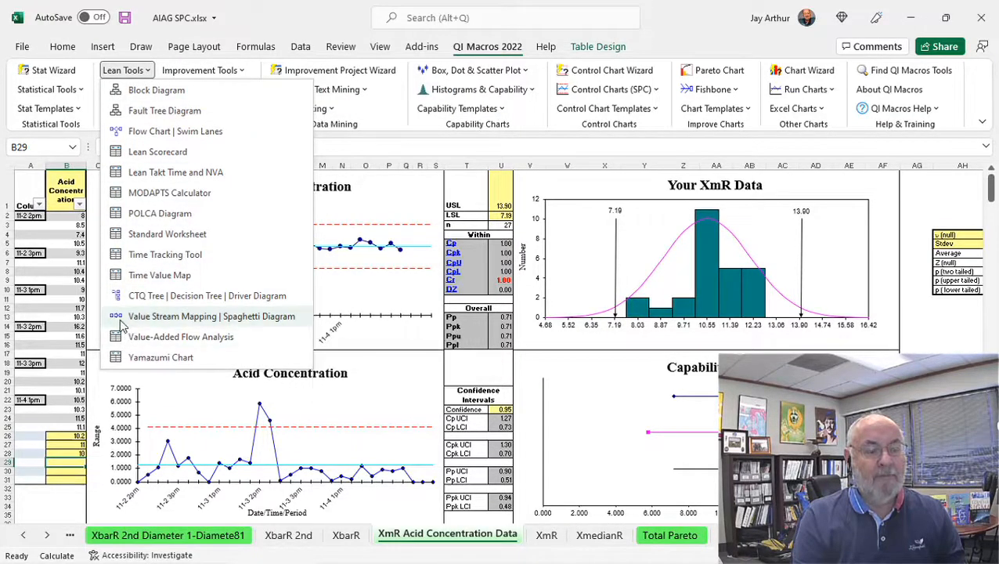
left_click(662, 25)
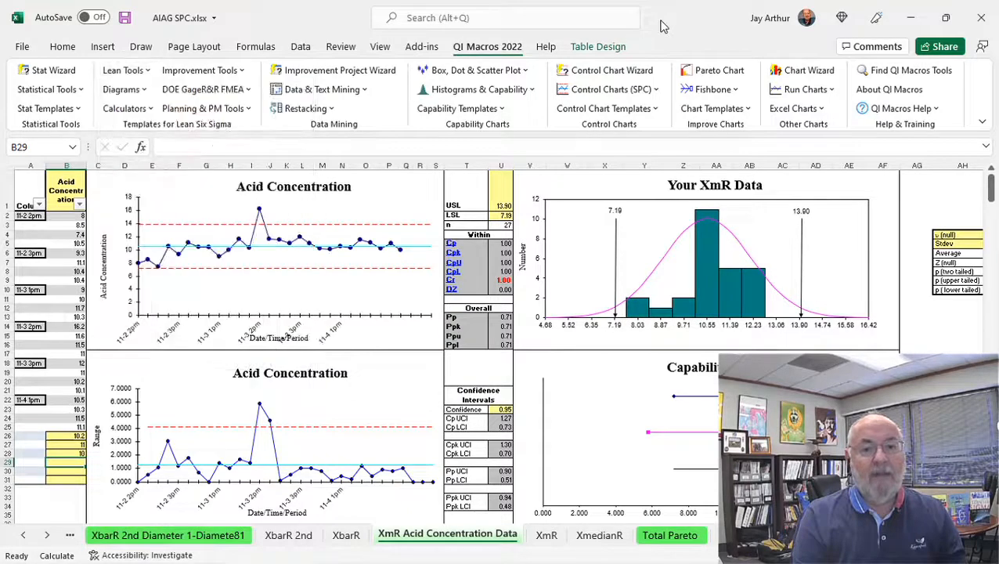
Step: Open the Fishbone template and inspect the problem statement and first bone label on its Outline Medium sheet
left_click(699, 89)
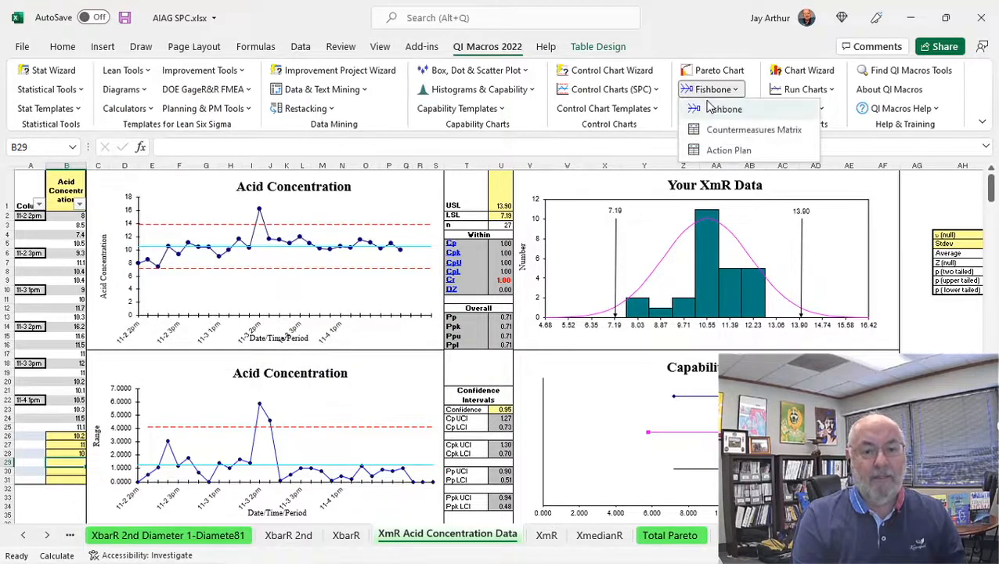
left_click(715, 110)
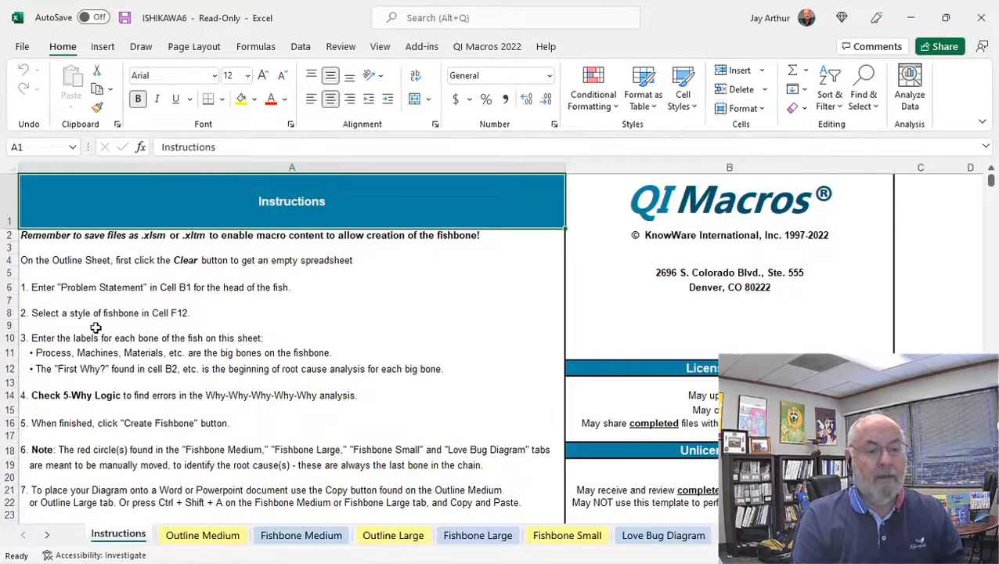
left_click(193, 536)
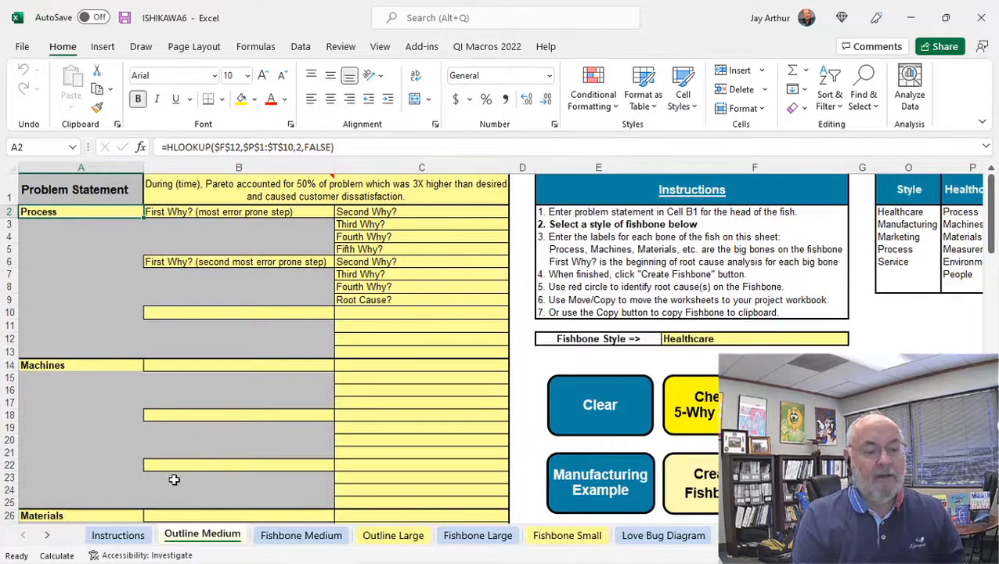
left_click(166, 185)
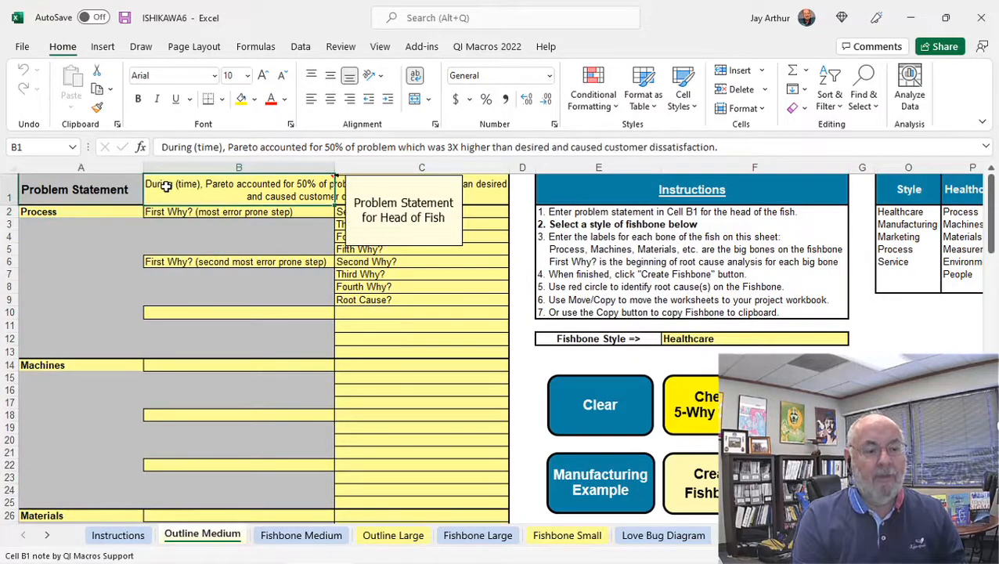
left_click(74, 211)
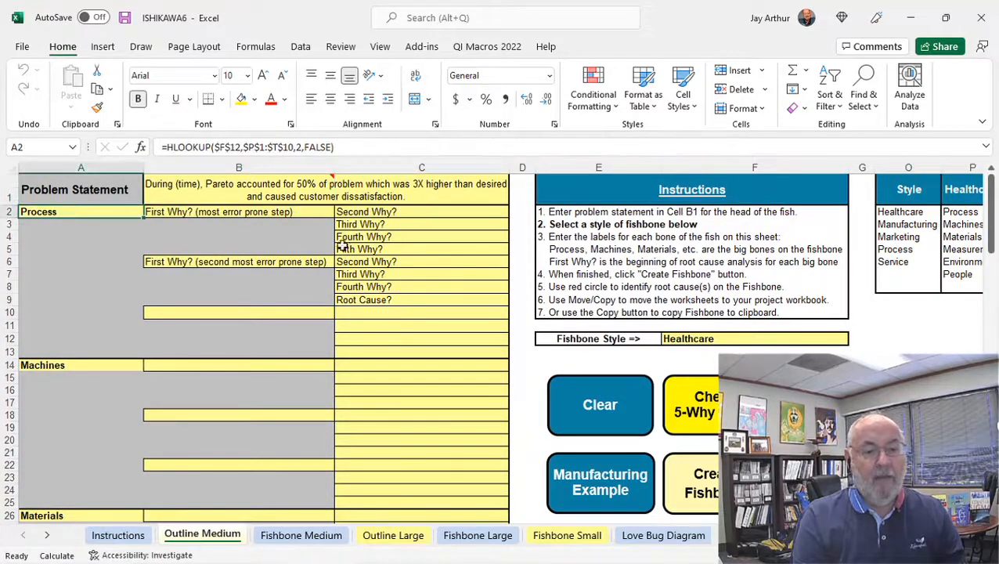
Step: Set the fishbone style in F12 to Manufacturing and look over the outline's bone labels
left_click(708, 342)
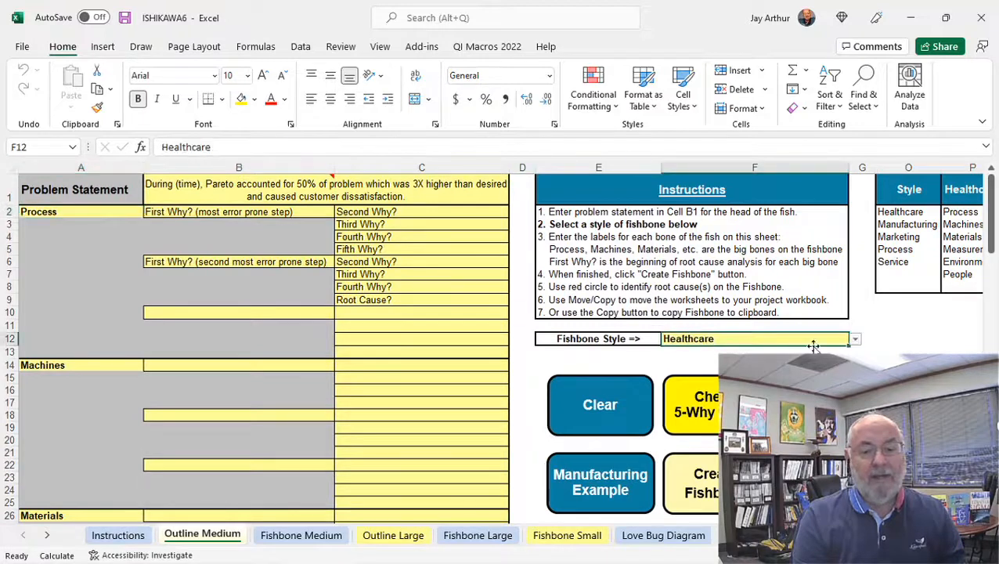
left_click(855, 342)
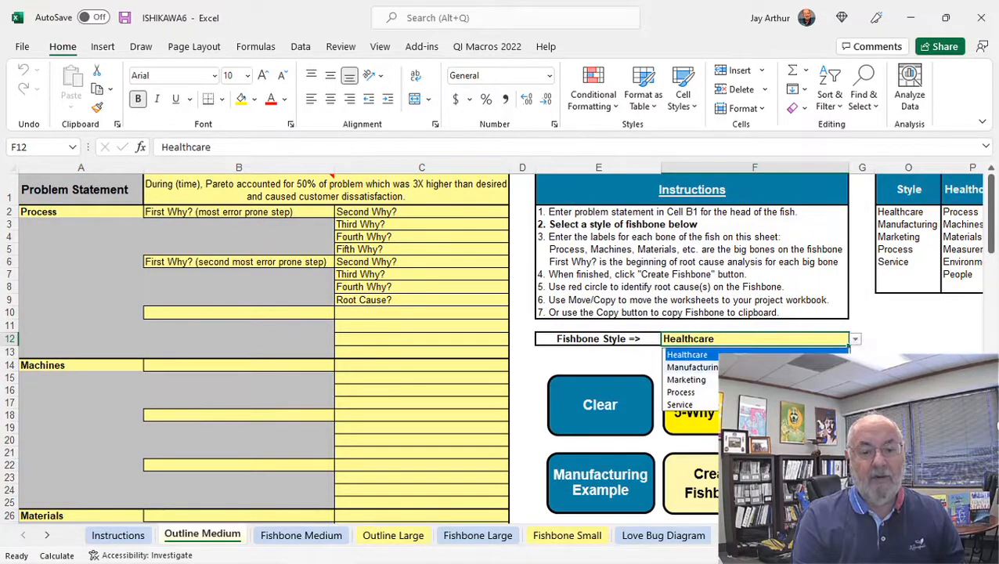
left_click(681, 366)
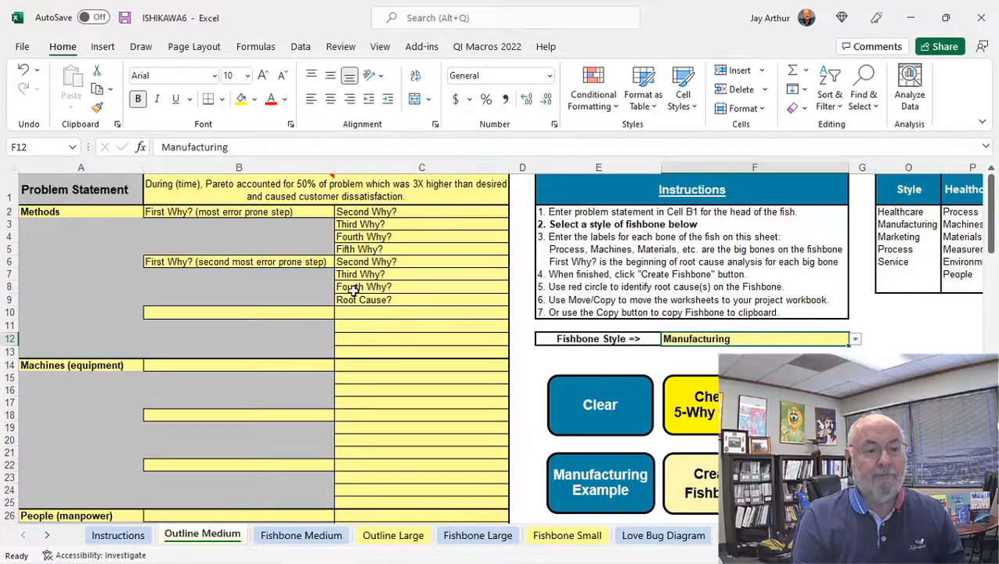
scroll(357, 274, "down", 5)
scroll(357, 274, "up", 5)
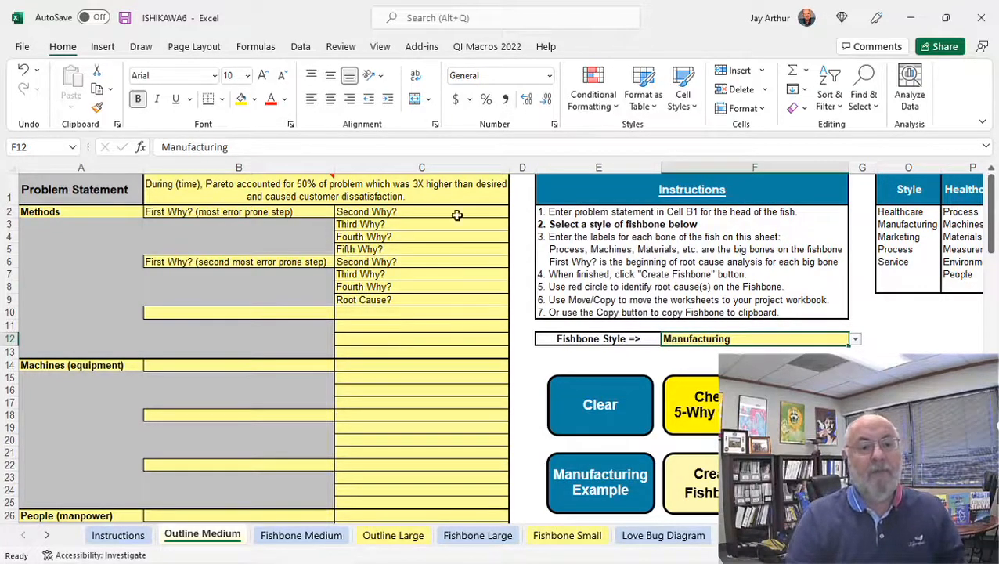
left_click(475, 45)
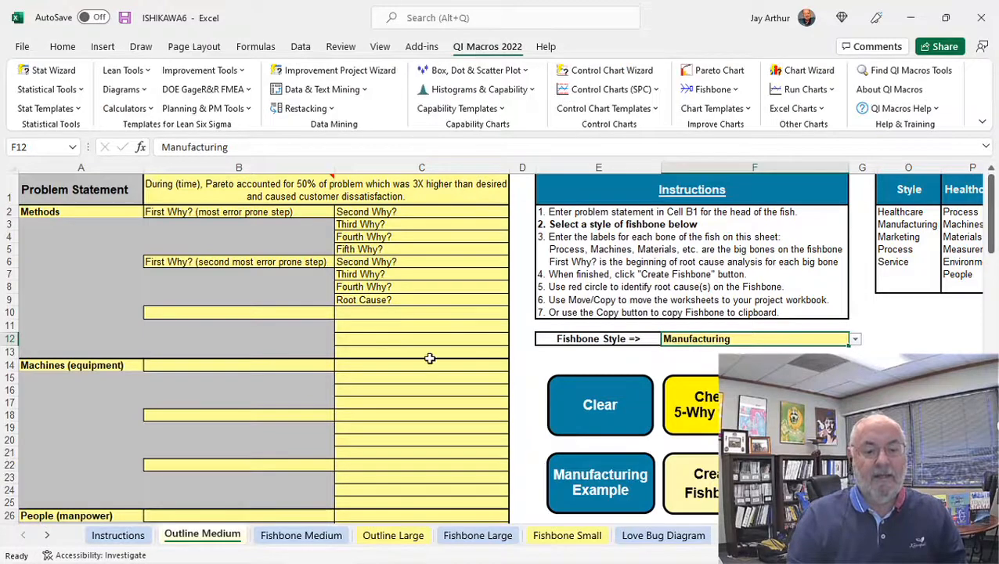
Step: Load the manufacturing example into the outline, create its medium fishbone, and place the red circle around Calibration under Methods
scroll(438, 391, "down", 1)
left_click(591, 458)
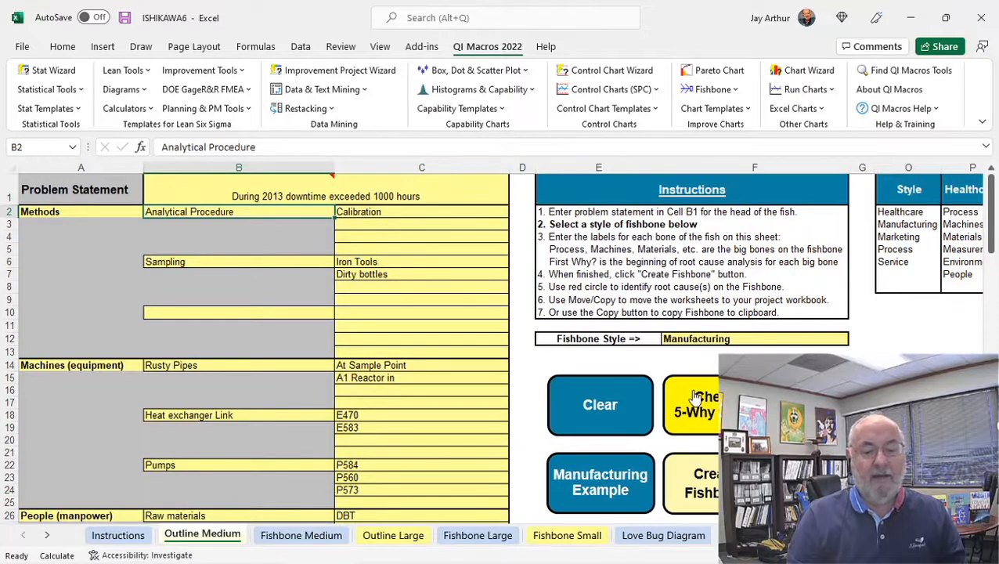
scroll(689, 395, "down", 3)
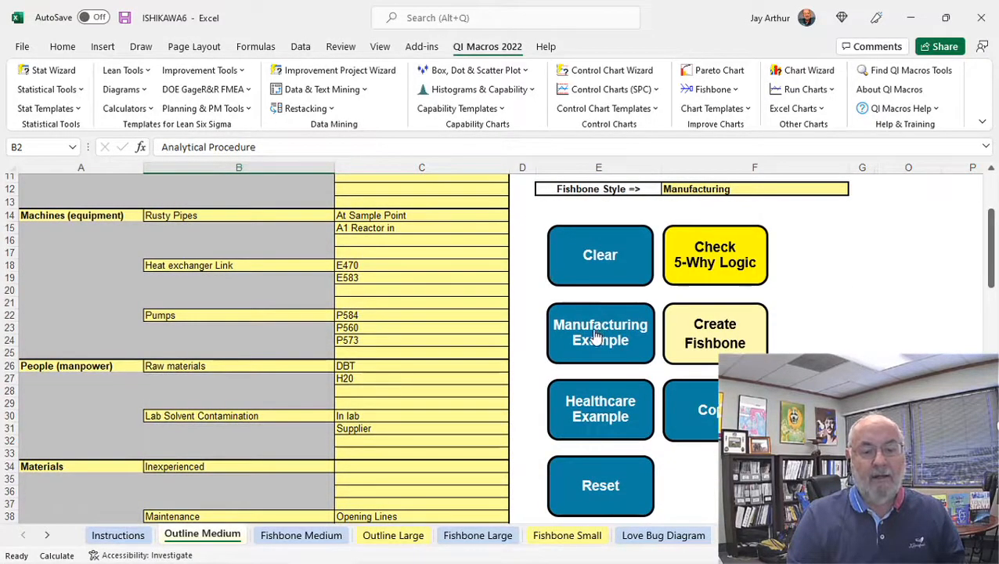
left_click(698, 335)
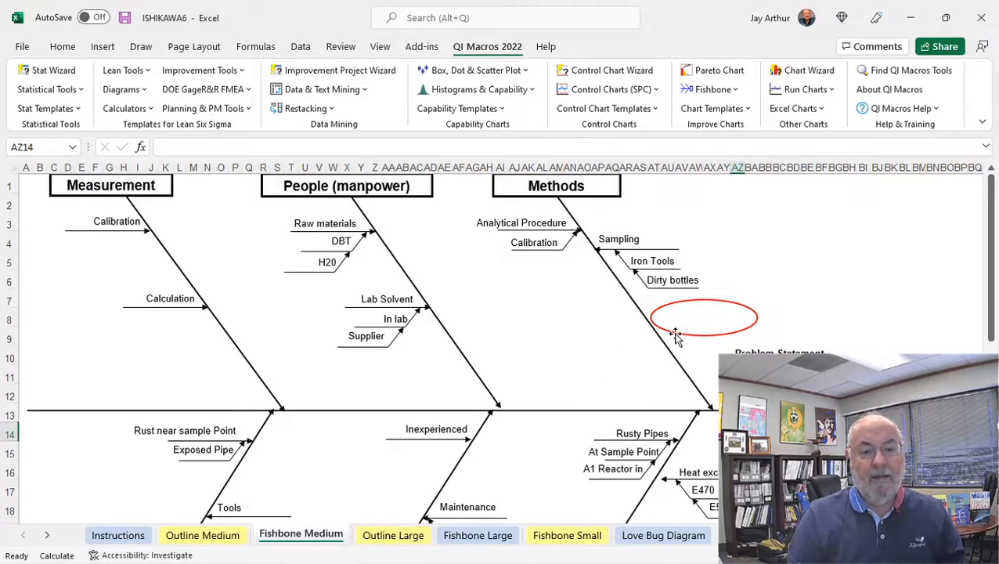
left_click_drag(676, 336, 503, 260)
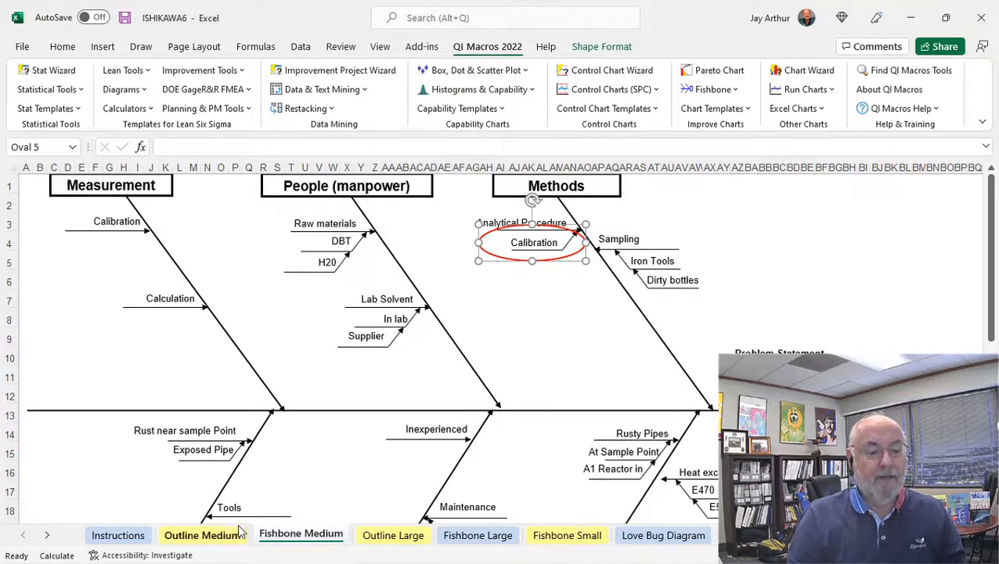
Step: Load the healthcare example, create its fishbone, circle Oversedation under People in red, and return to the Outline Medium sheet
left_click(213, 534)
left_click(583, 408)
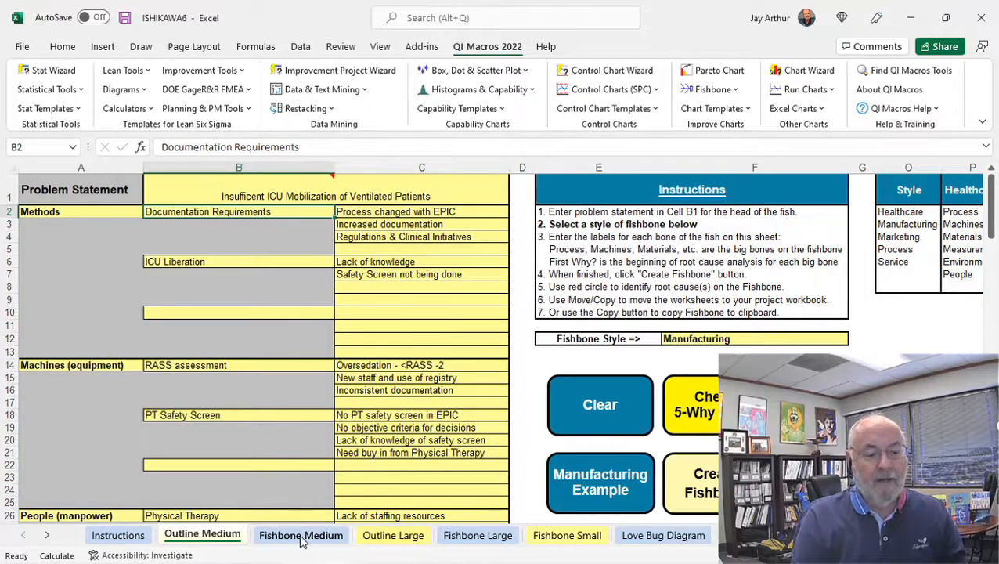
left_click(708, 485)
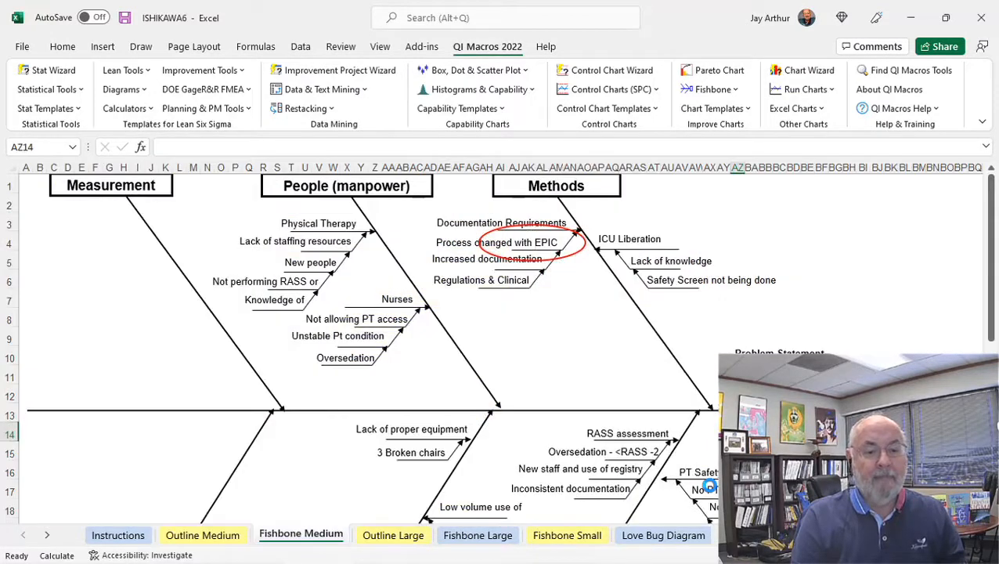
left_click_drag(585, 249, 404, 364)
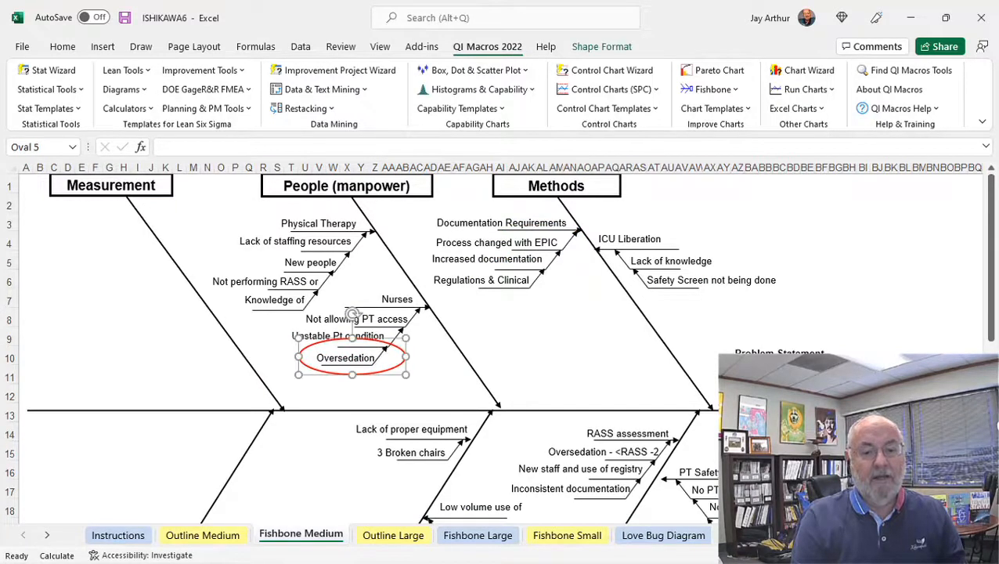
scroll(713, 329, "down", 3)
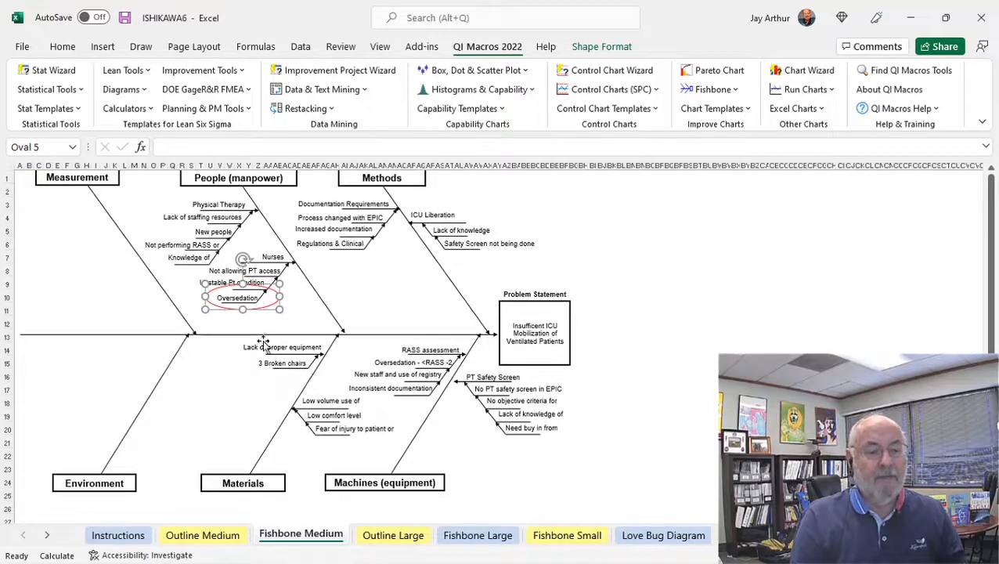
left_click(231, 535)
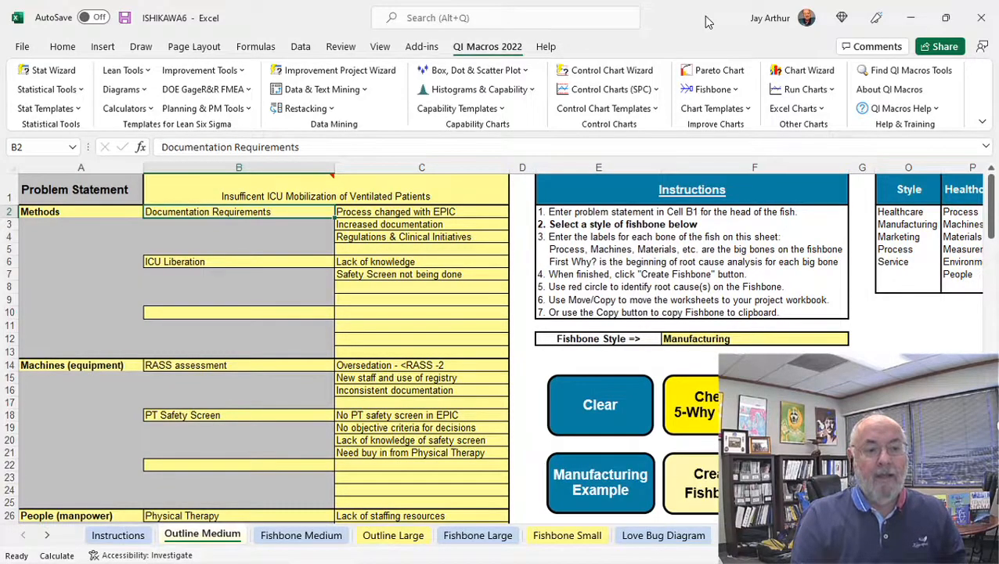
Step: Open the Value Stream Mapping template and look through its VSM Text, Value Stream Map, Value Stream 1, Value Stream 2 and Emergency Room sheets
left_click(124, 70)
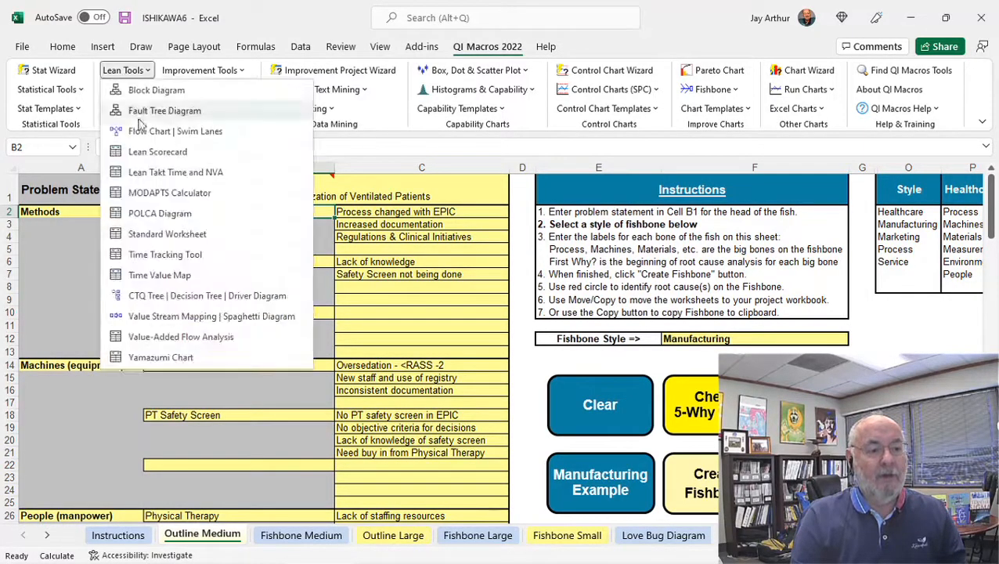
left_click(210, 316)
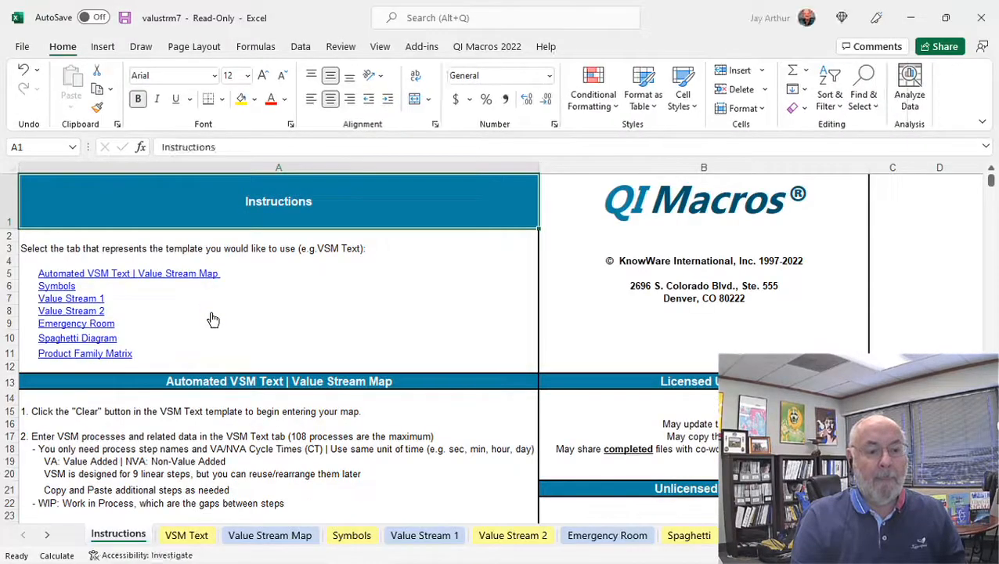
left_click(192, 537)
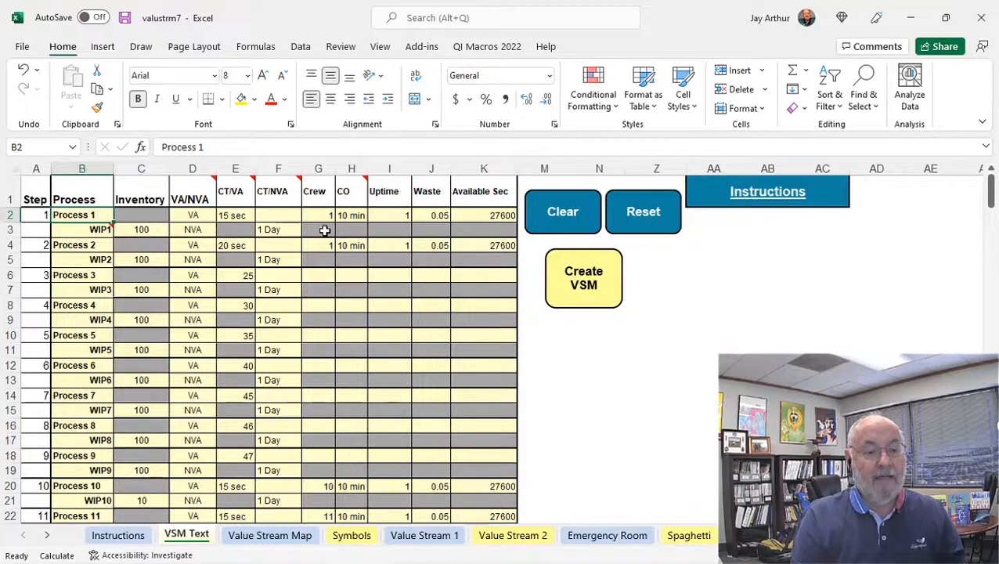
left_click(284, 540)
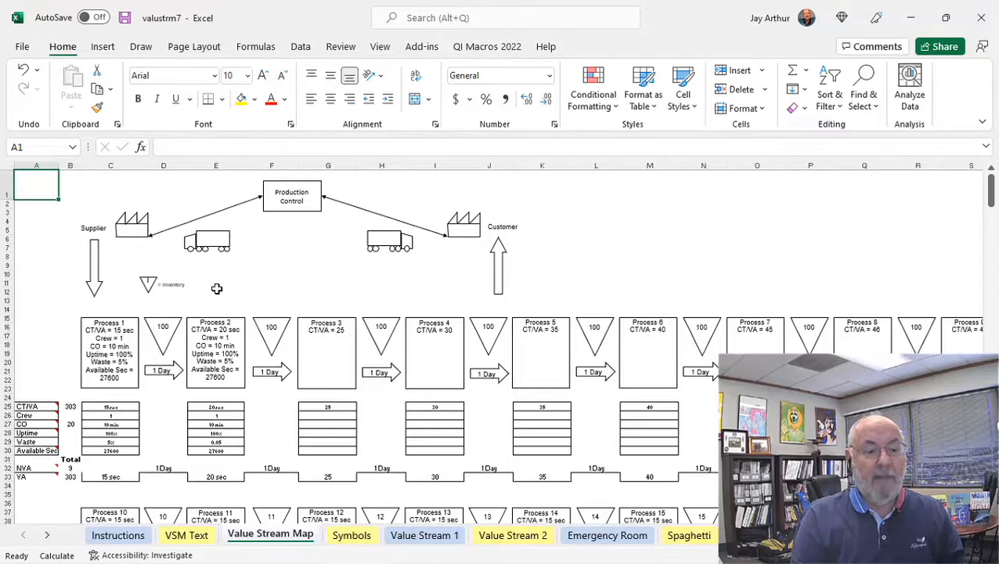
left_click(442, 541)
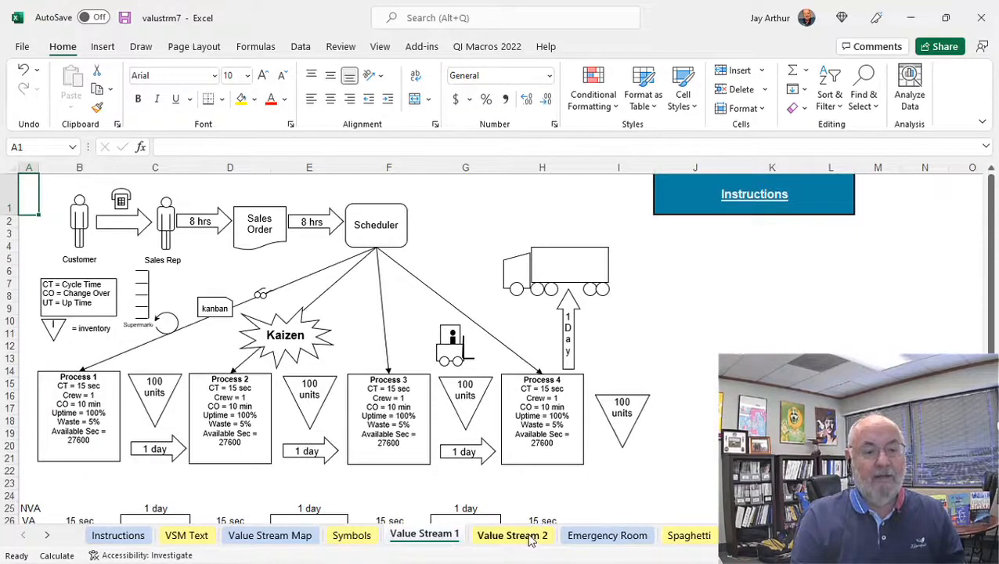
left_click(531, 541)
left_click(600, 538)
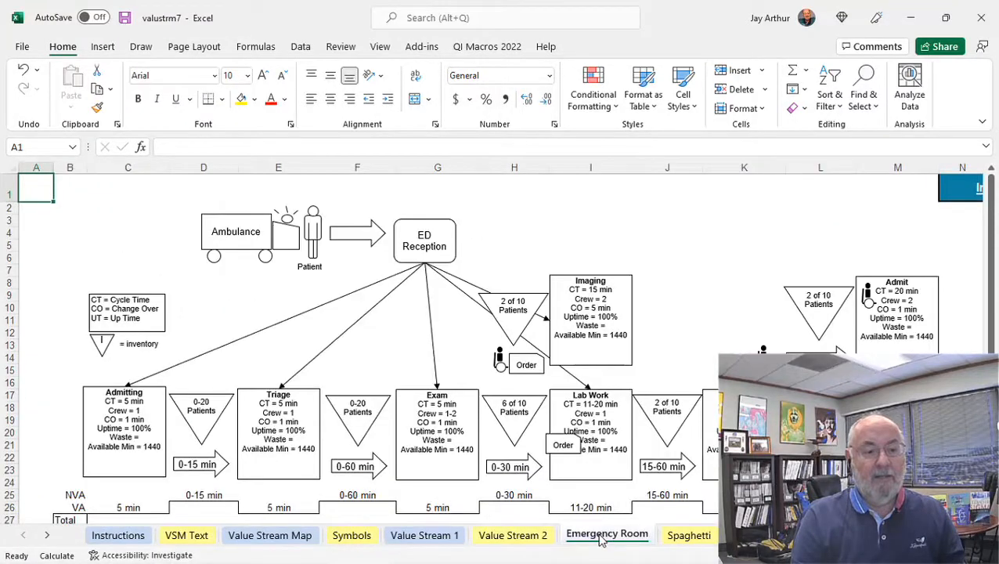
scroll(709, 366, "down", 2)
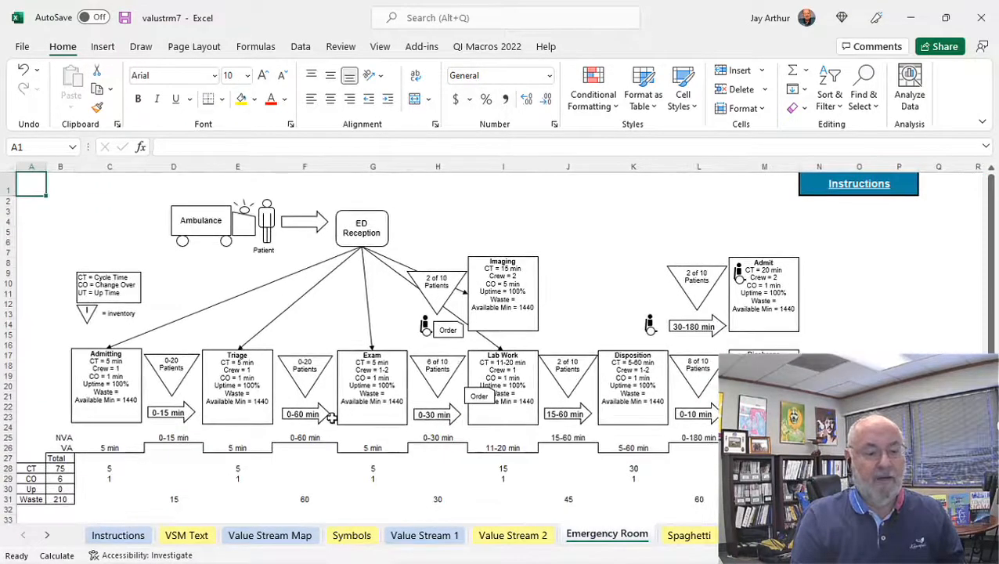
Step: Copy the In Box symbol from the Symbols sheet into Value Stream 1 and place it to the right of Scheduler
left_click(357, 535)
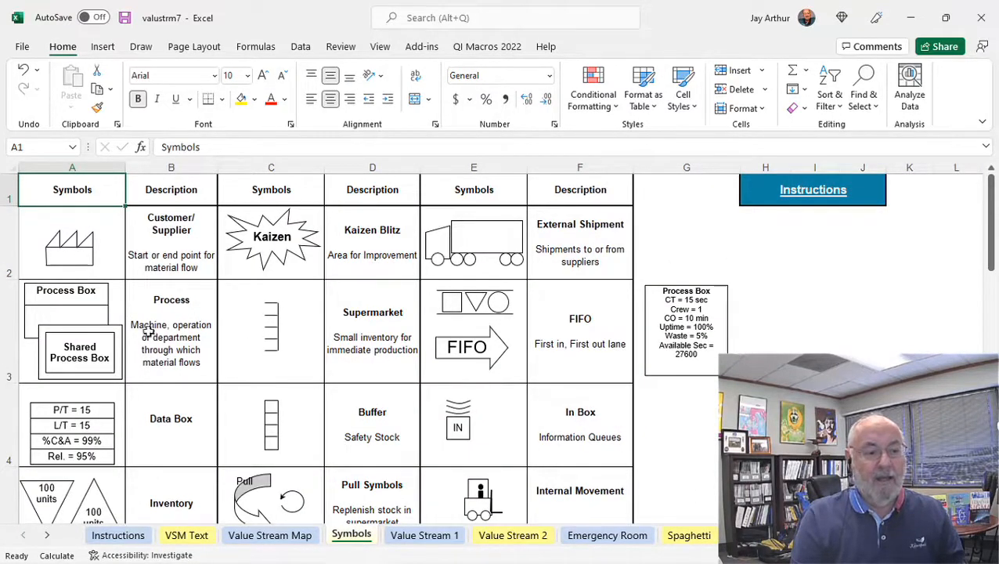
left_click(460, 409)
right_click(460, 408)
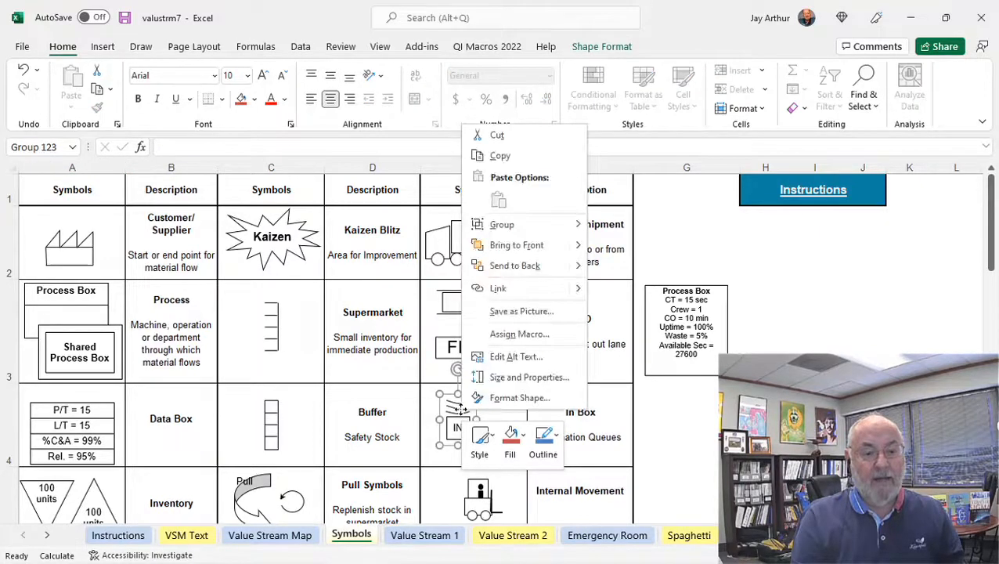
left_click(507, 156)
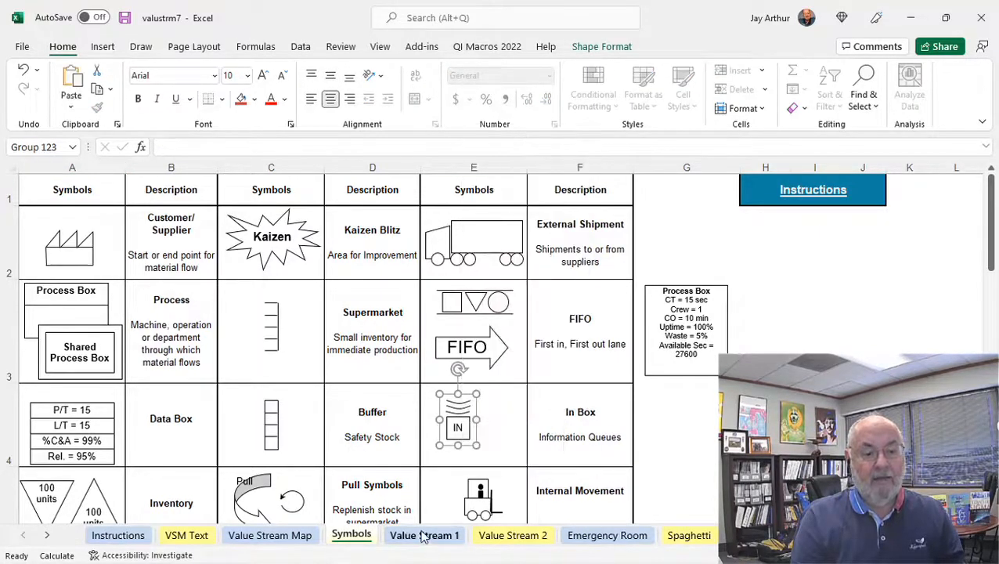
left_click(424, 535)
left_click(464, 229)
right_click(463, 230)
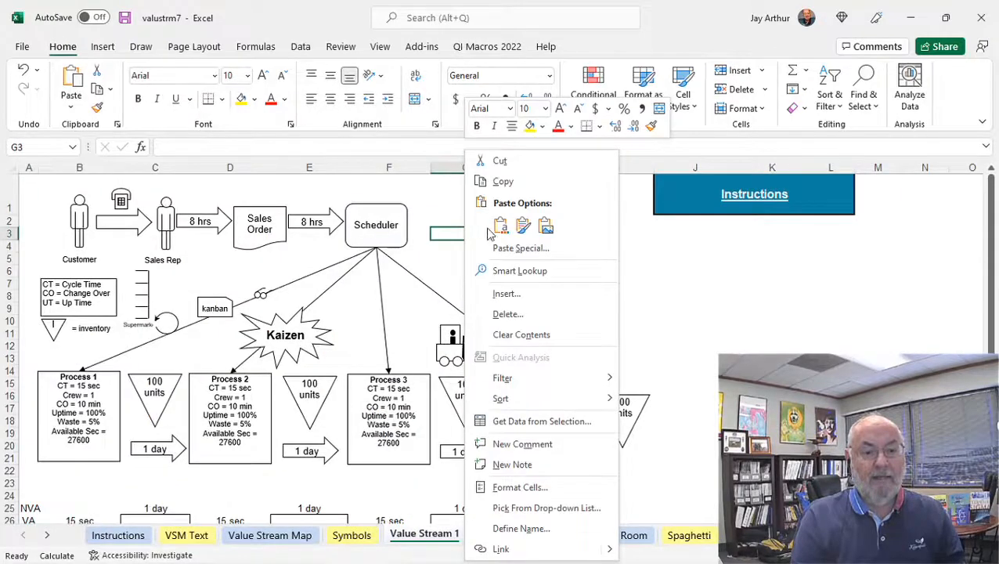
left_click(500, 226)
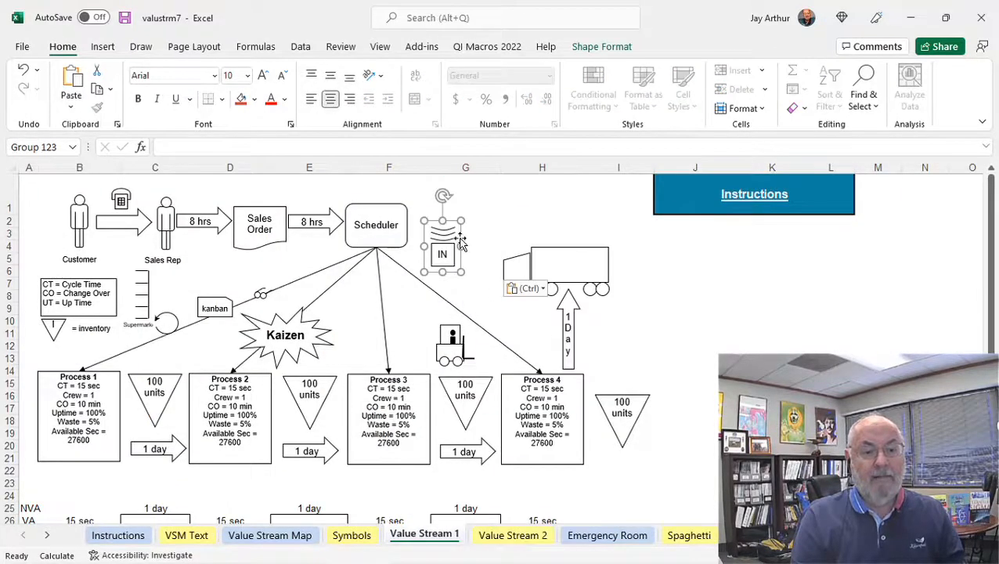
left_click_drag(462, 235, 503, 212)
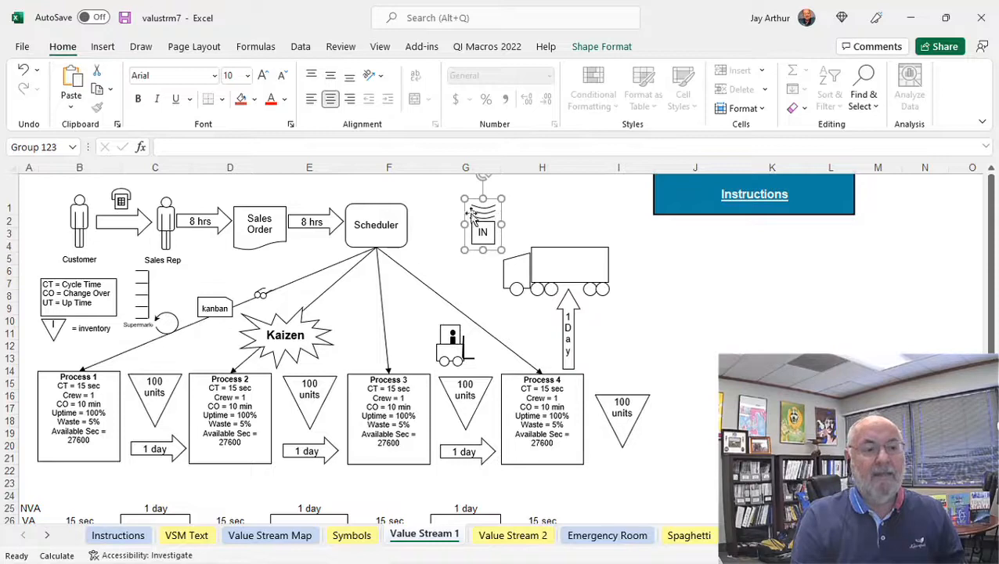
Step: Draw an elbow arrow connector from the Scheduler box to the IN symbol and shift the symbol slightly to the right
left_click(103, 48)
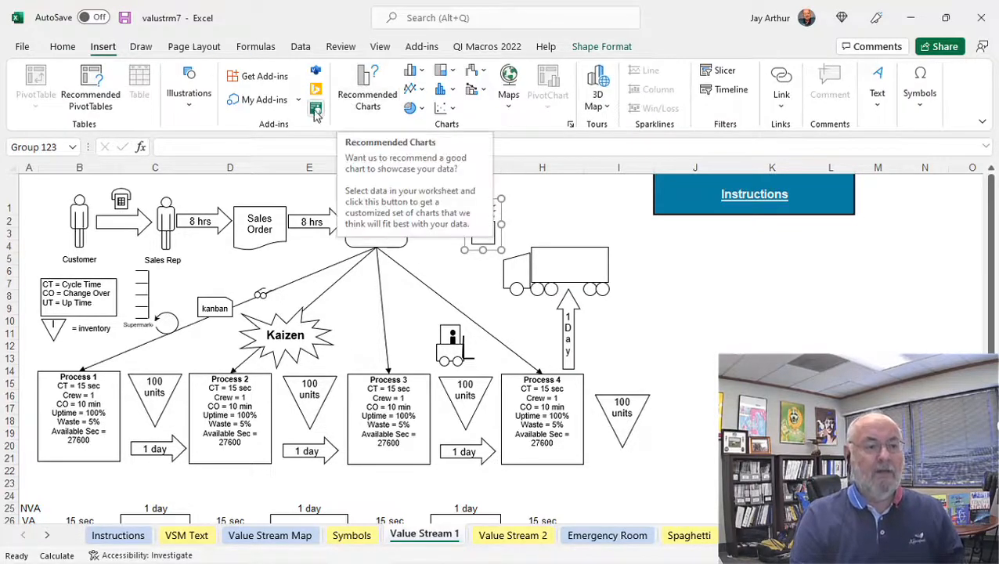
left_click(194, 108)
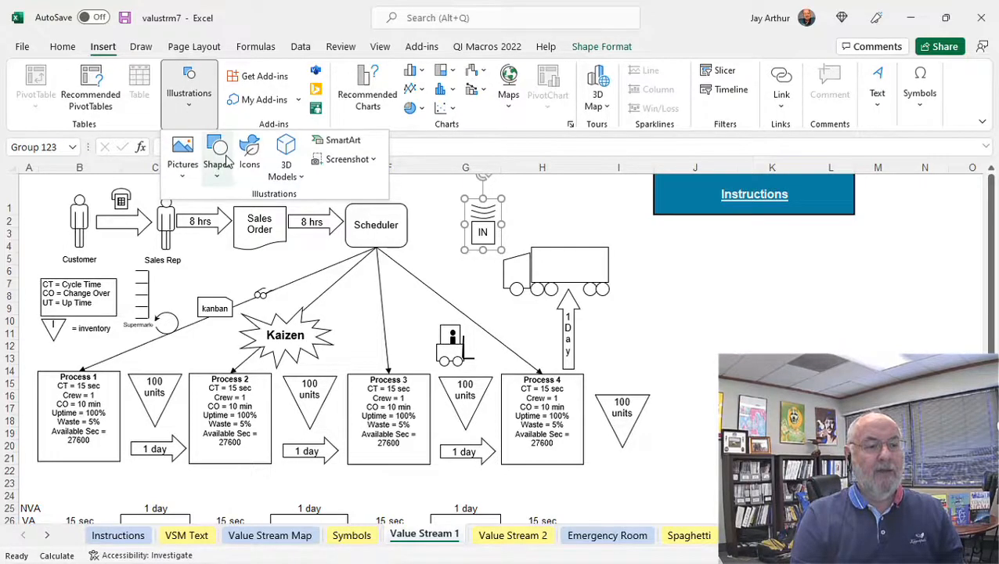
left_click(225, 160)
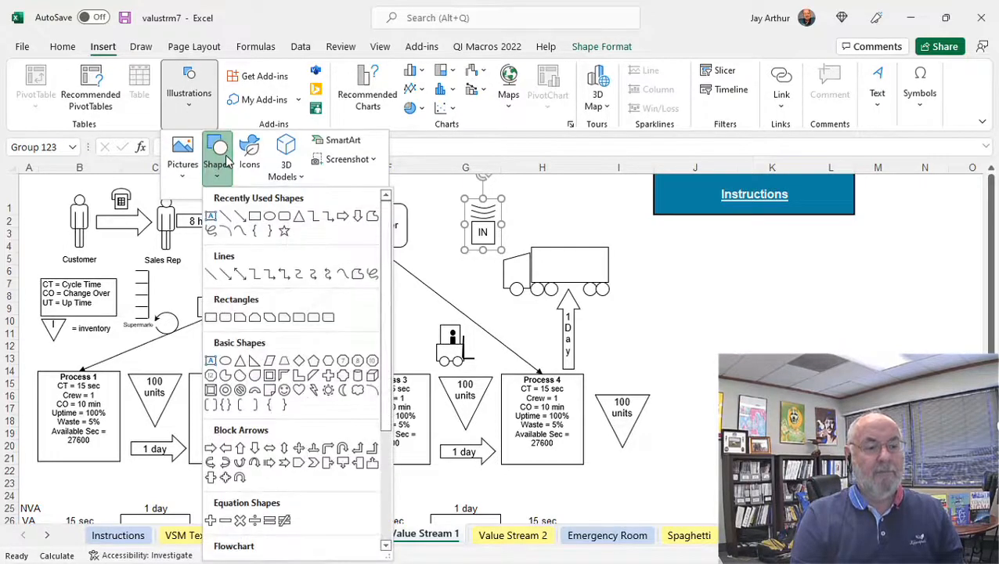
left_click(269, 275)
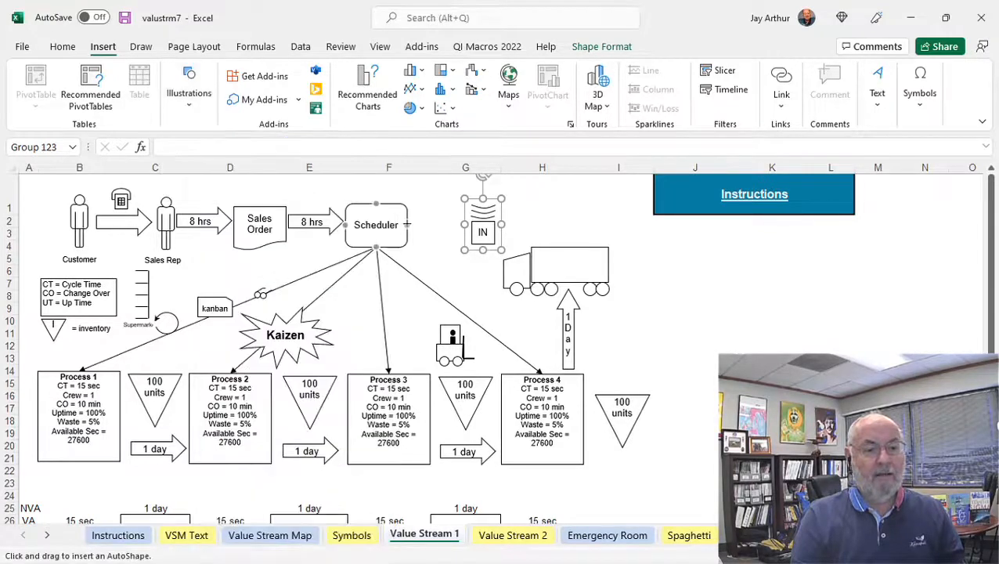
left_click_drag(406, 223, 504, 218)
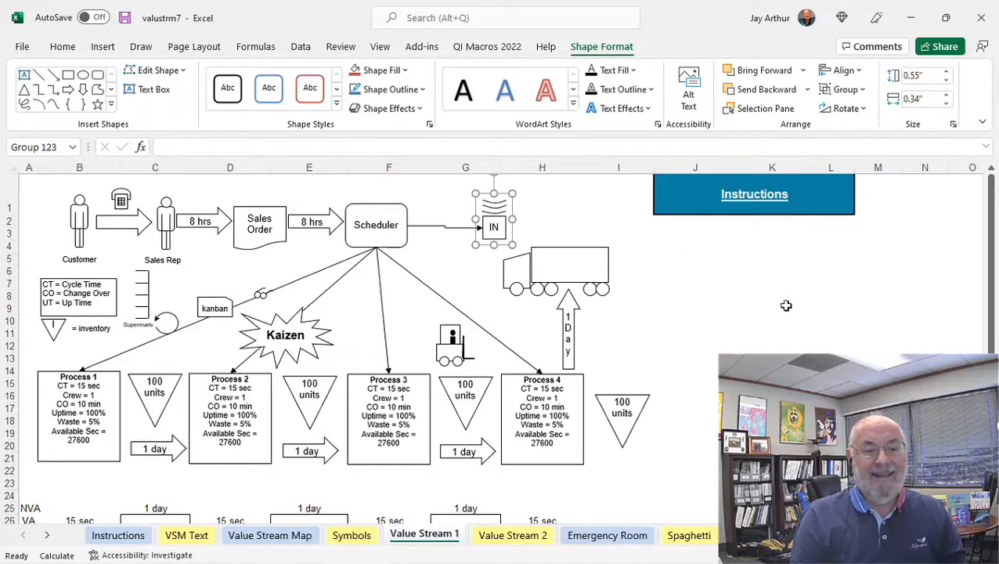
Step: Close the valustrm7 and ISHIKAWA6 workbooks without saving
left_click(481, 48)
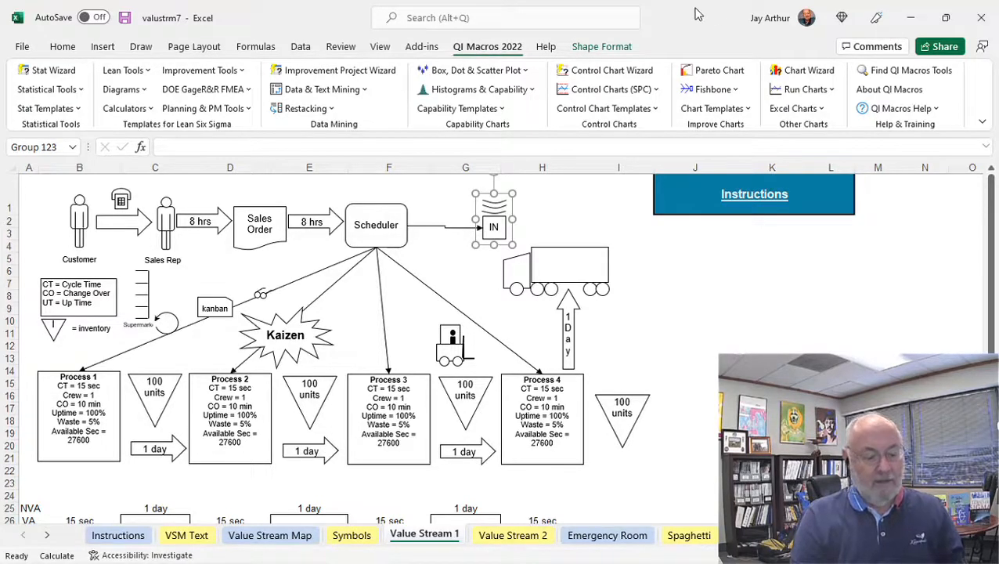
key("ctrl+w")
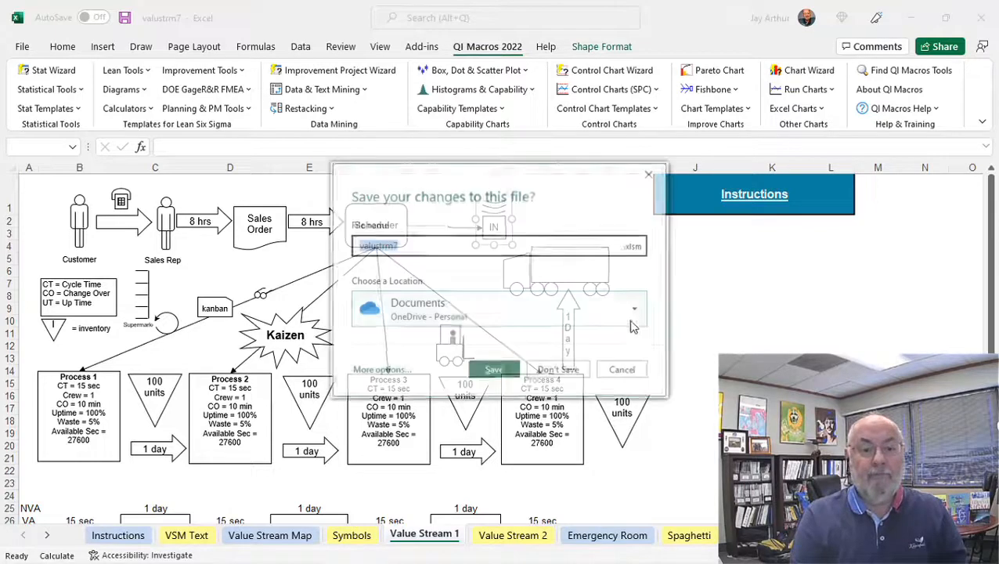
left_click(557, 371)
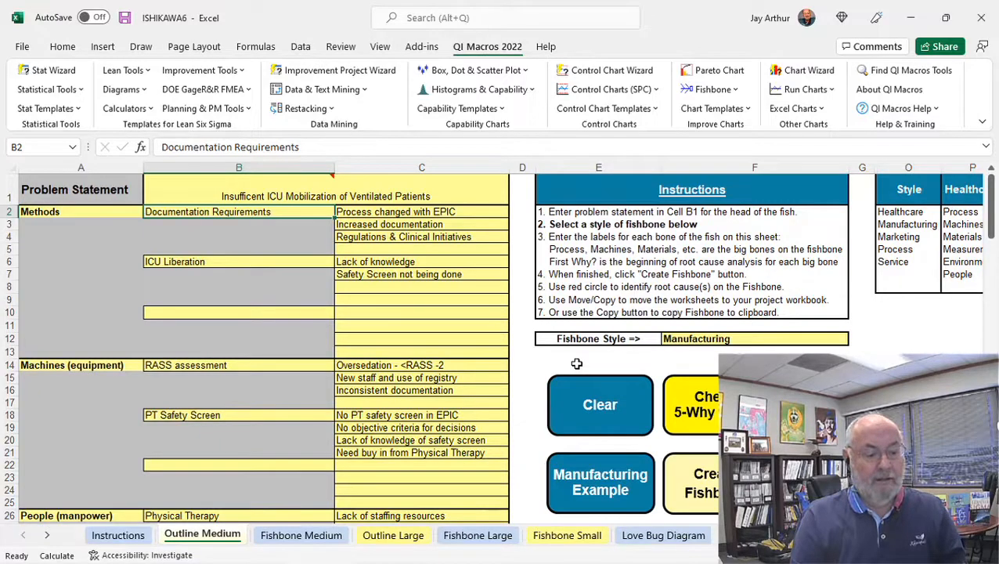
key("ctrl+w")
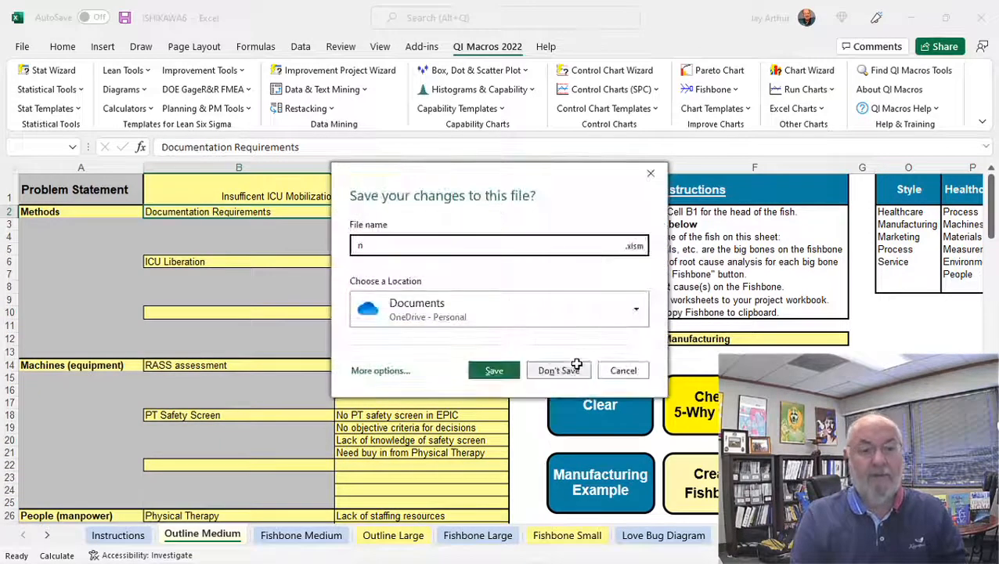
left_click(556, 371)
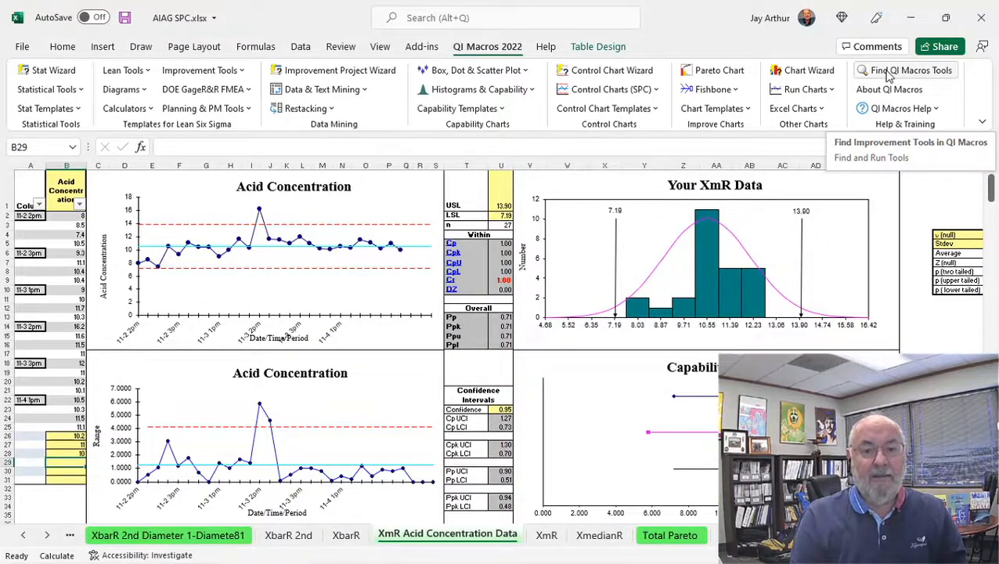
Step: Find the SIPOC template with the QI Macros tool search, open it, and show its SIPOC sheet
left_click(908, 74)
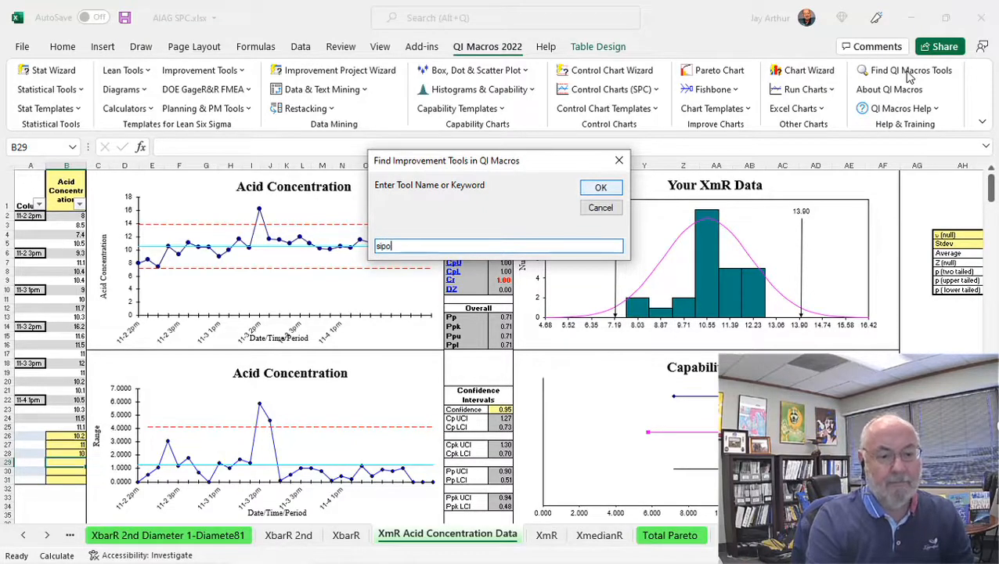
type("sipo")
key("Return")
key("Return")
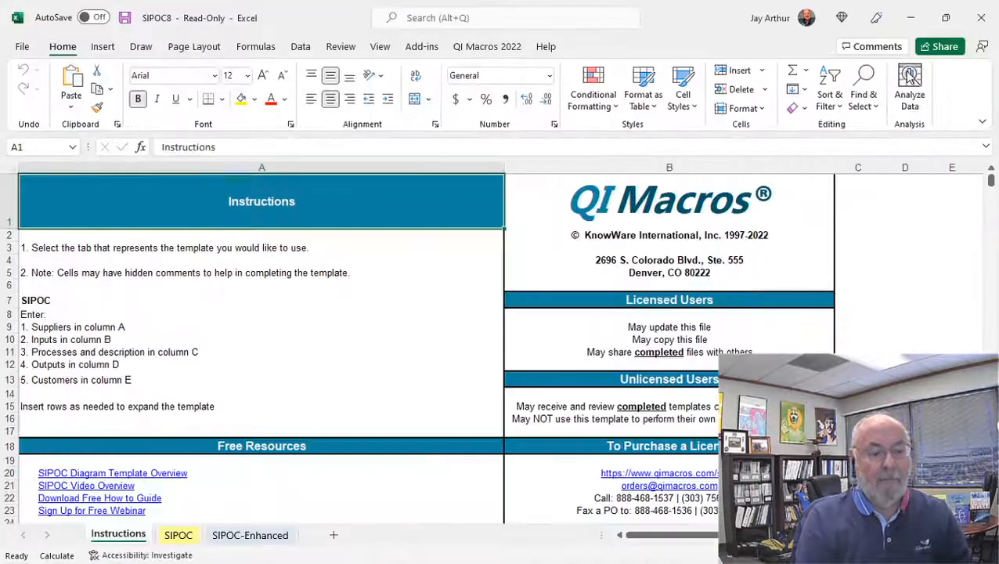
left_click(179, 536)
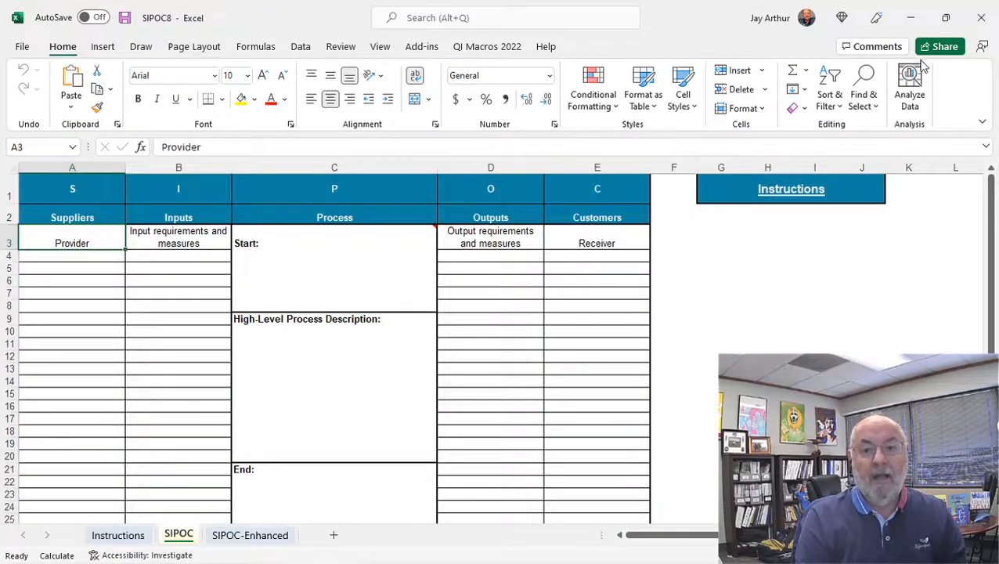
Step: Find the Gage R&R template by searching the QI Macros tools for "gage", open it, and show its GAGER&R MSA 4th sheet
left_click(479, 48)
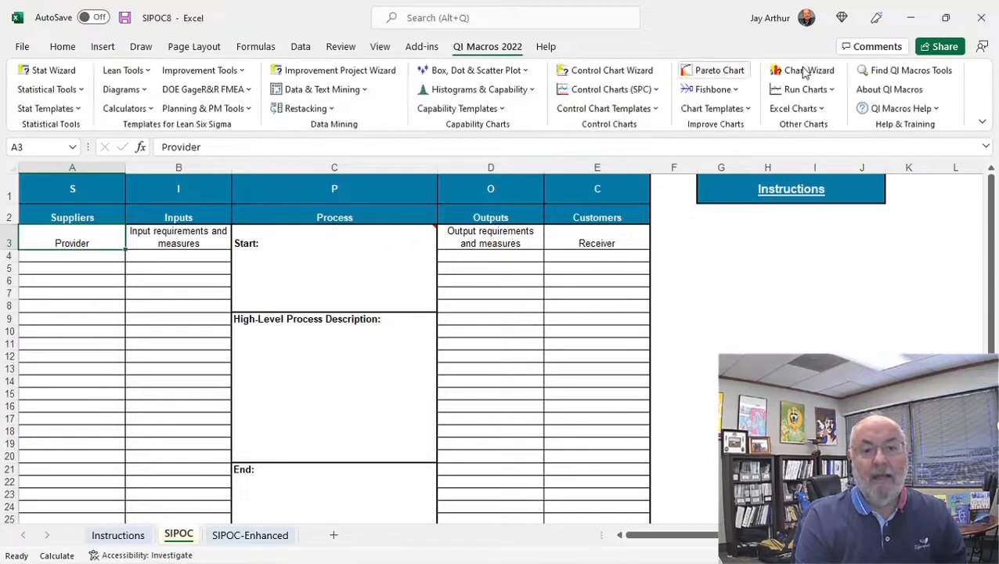
left_click(881, 72)
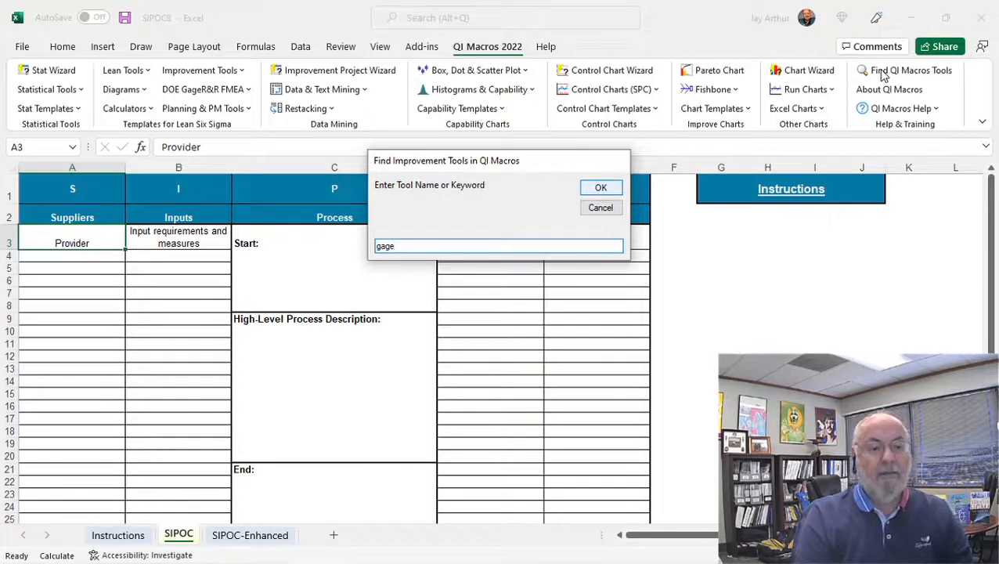
key("Return")
left_click(600, 190)
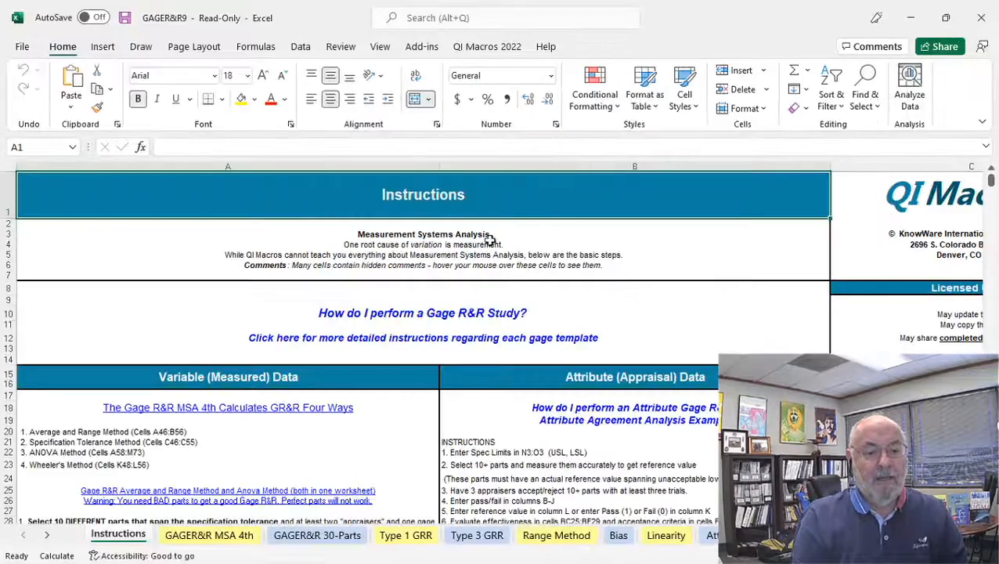
left_click(209, 535)
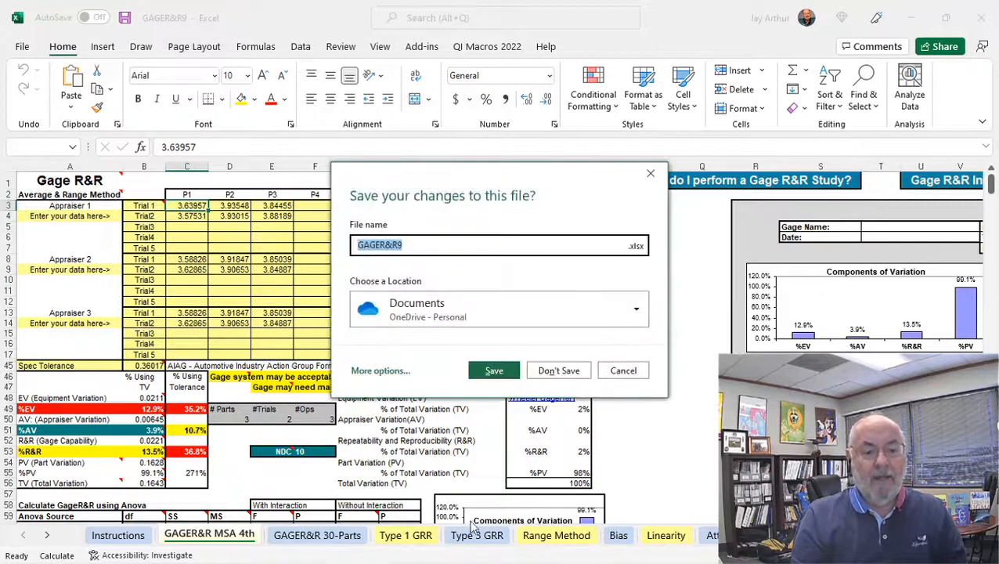
Step: Close the GAGER&R9 and SIPOC8 workbooks without saving
left_click(559, 373)
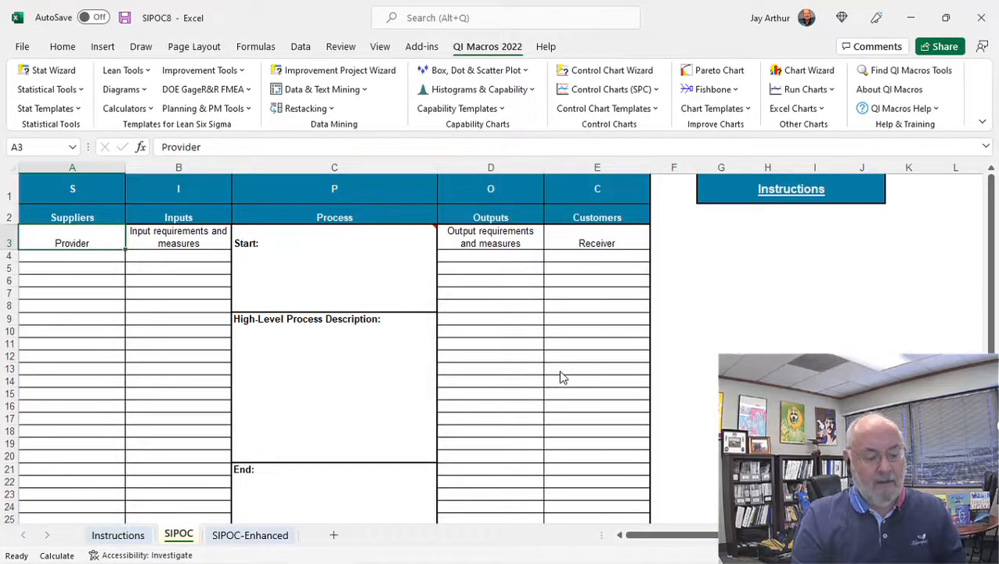
key("ctrl+w")
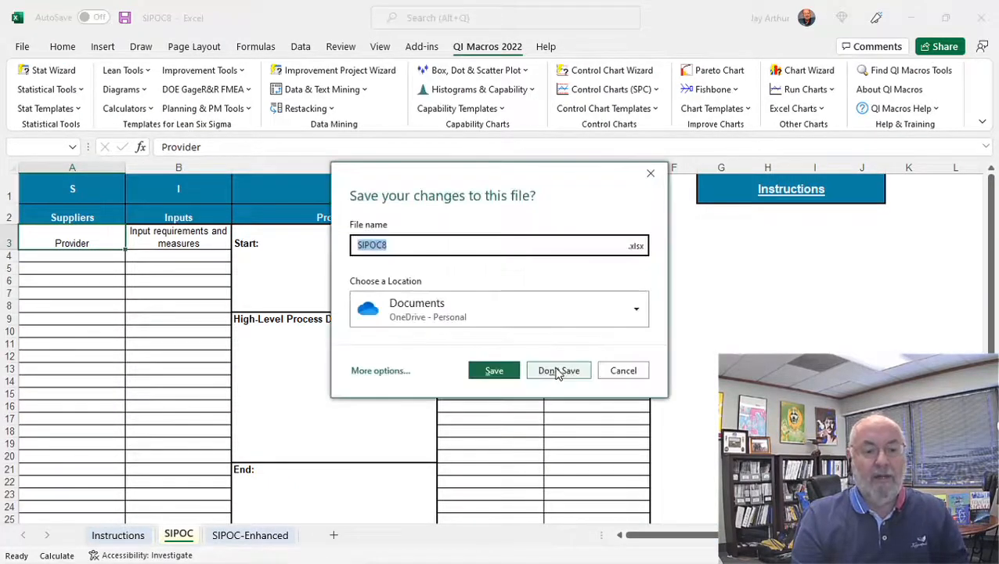
left_click(560, 371)
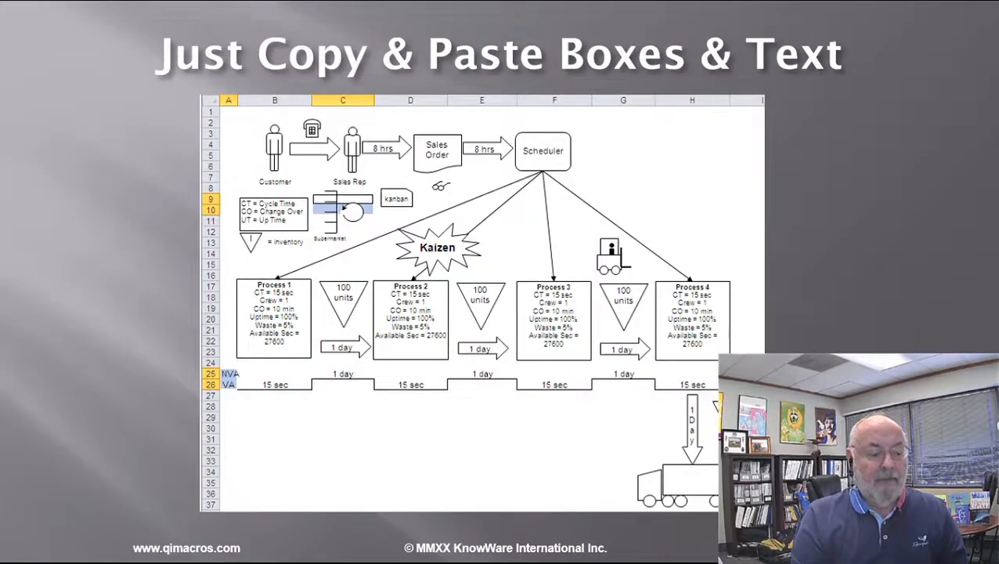
left_click(198, 116)
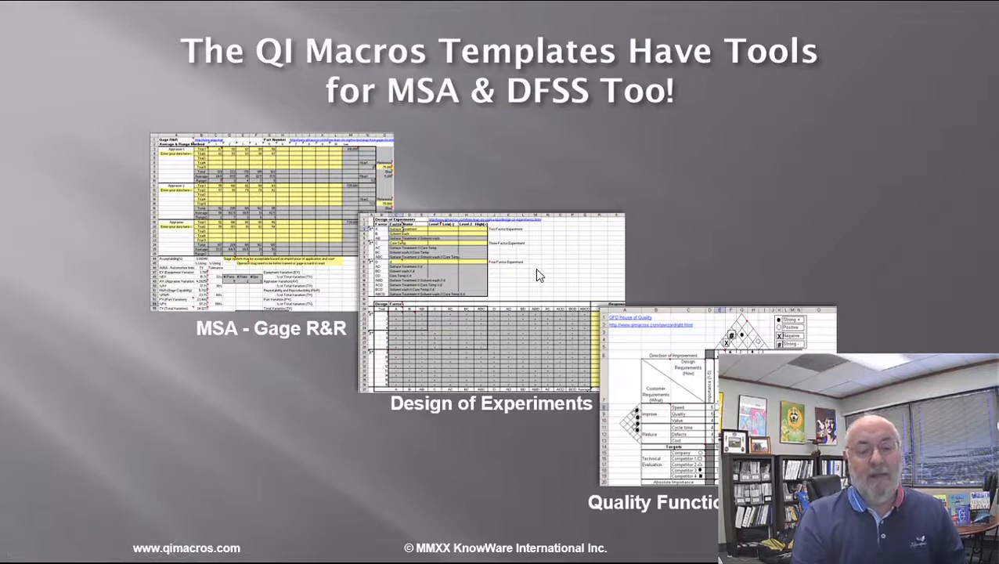
left_click(730, 221)
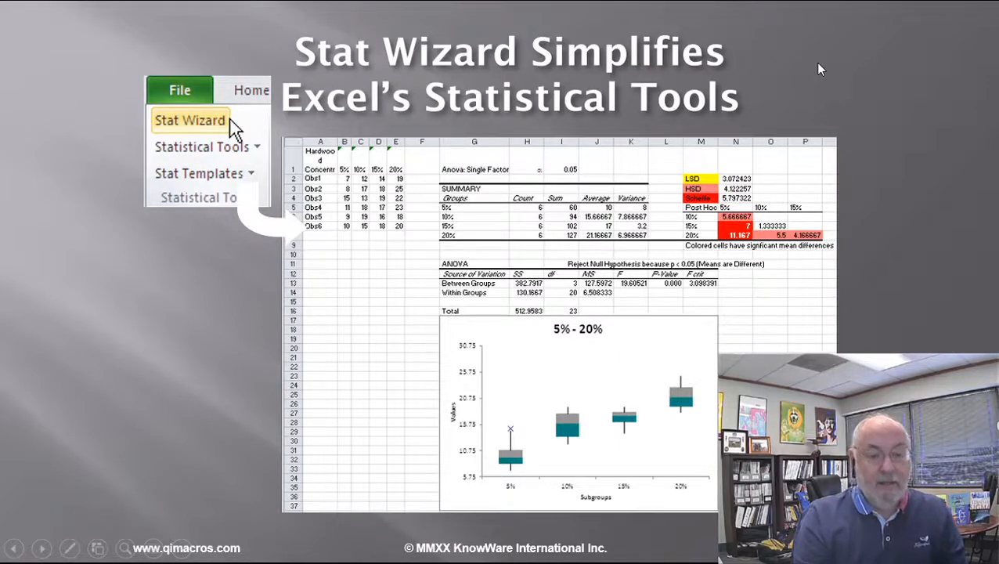
Step: Switch to Excel and open the statistical.xlsx workbook from the QI Macros sample data
key("alt+Tab")
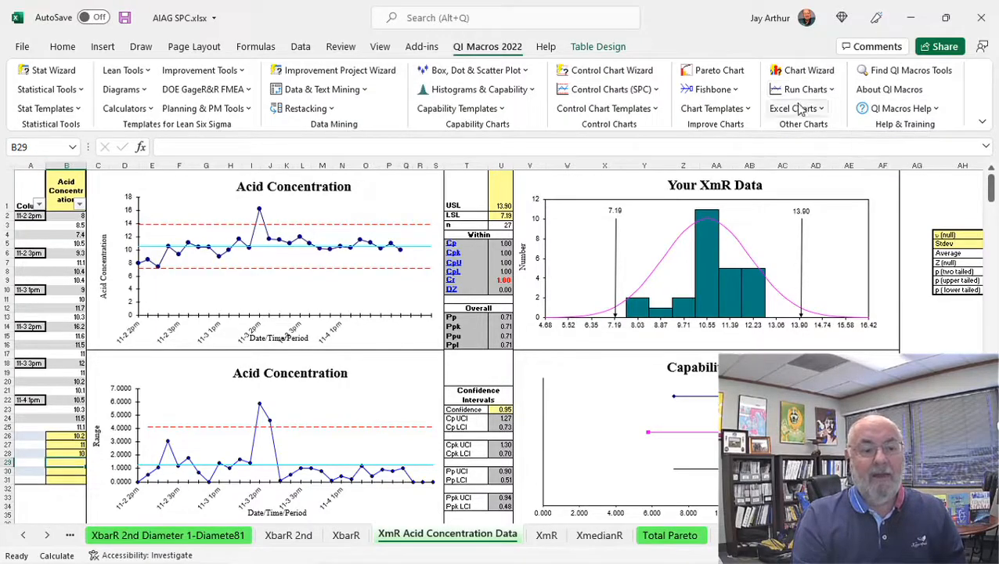
left_click(896, 108)
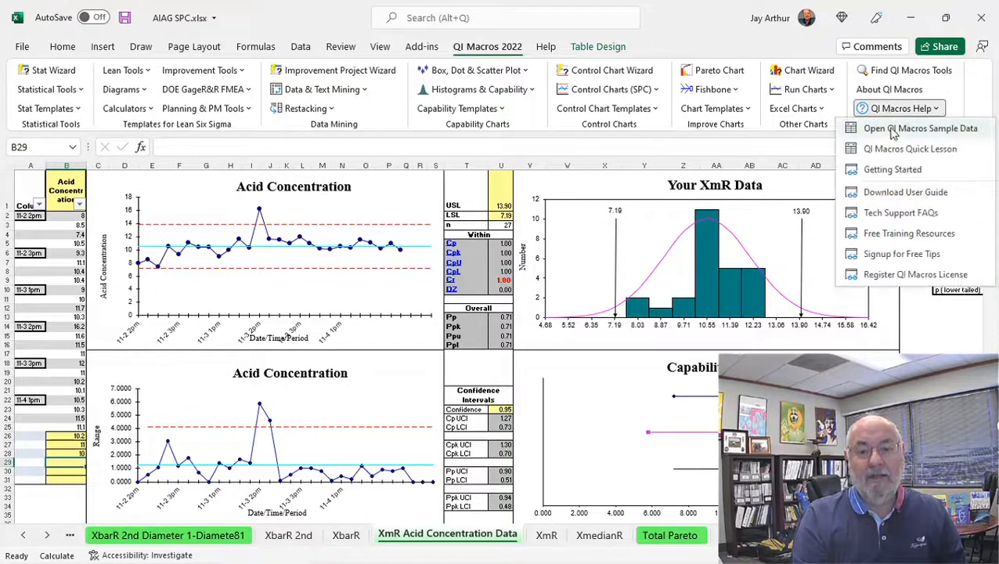
left_click(893, 131)
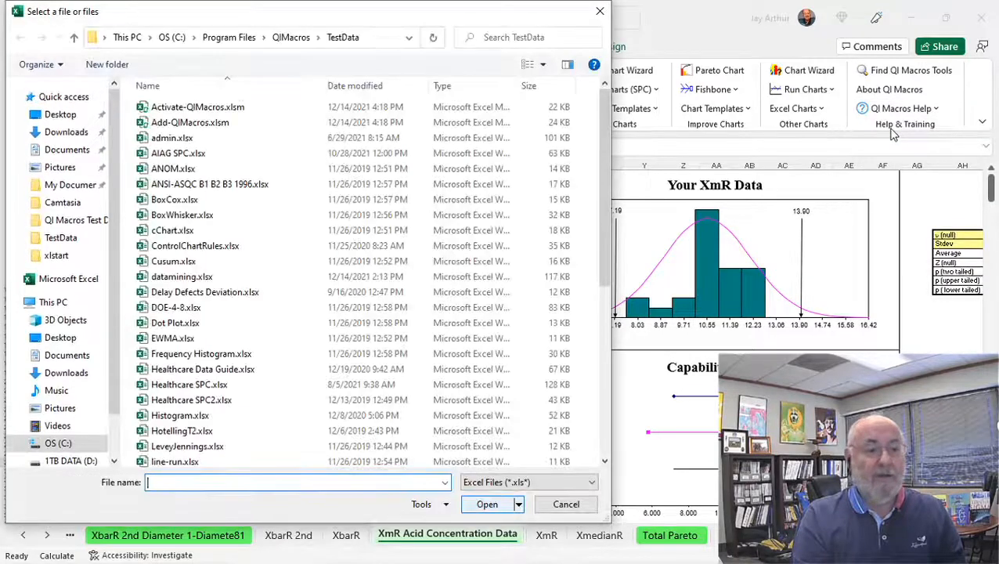
left_click(188, 337)
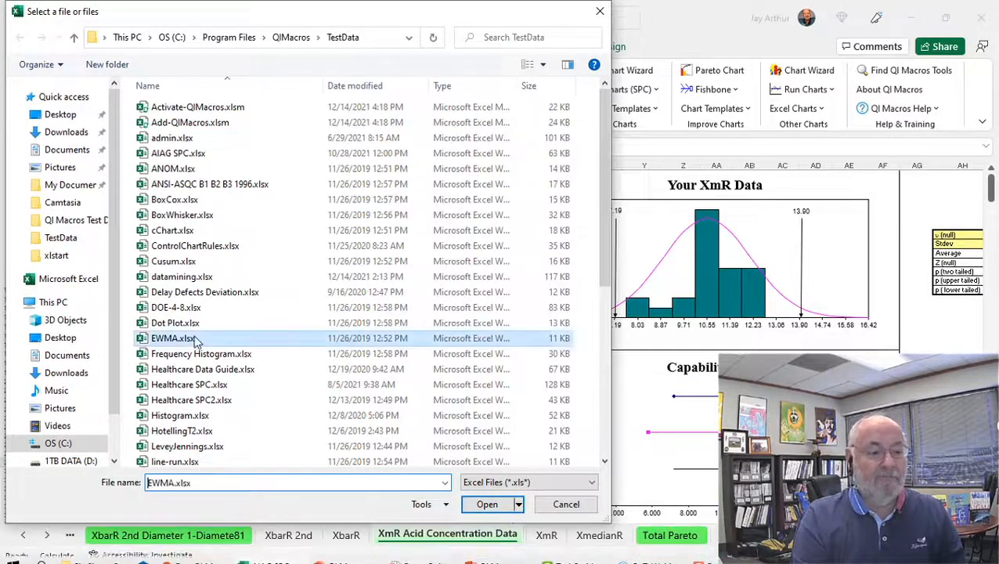
scroll(187, 337, "down", 1)
scroll(188, 339, "down", 6)
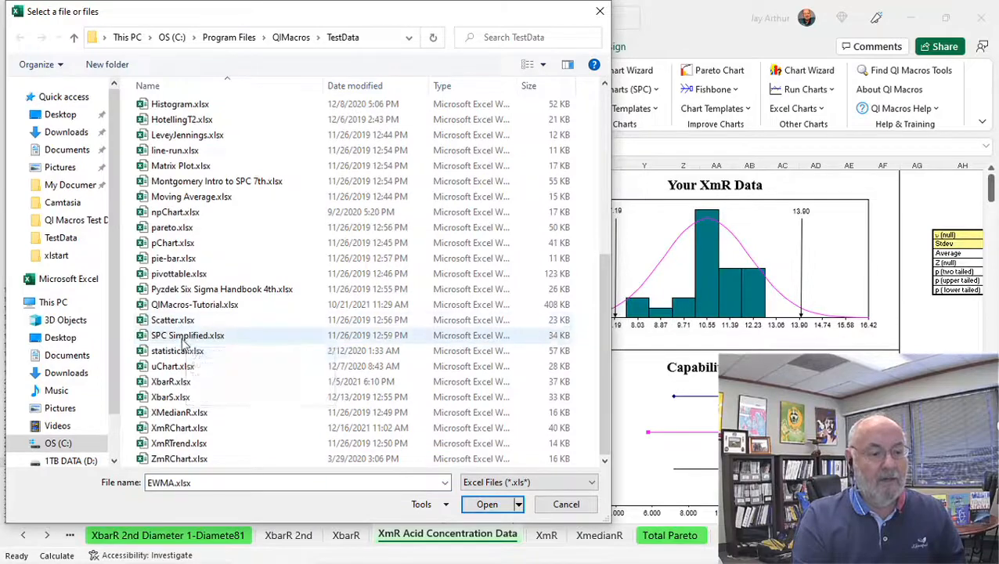
double_click(177, 352)
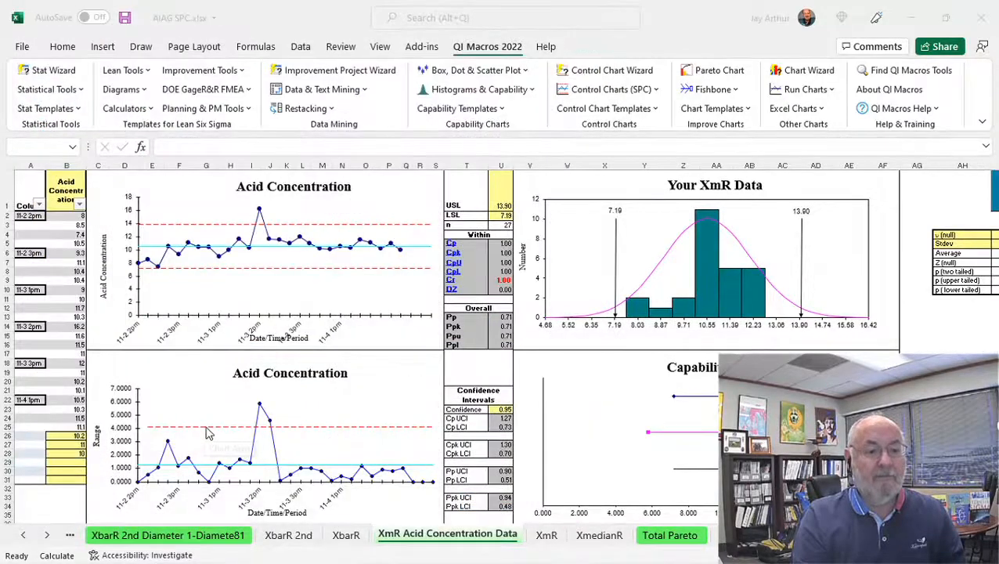
Step: Select the Hardwood Concentration % table, cells A1:E7, on the Practice sheet
scroll(178, 451, "up", 6, "ctrl")
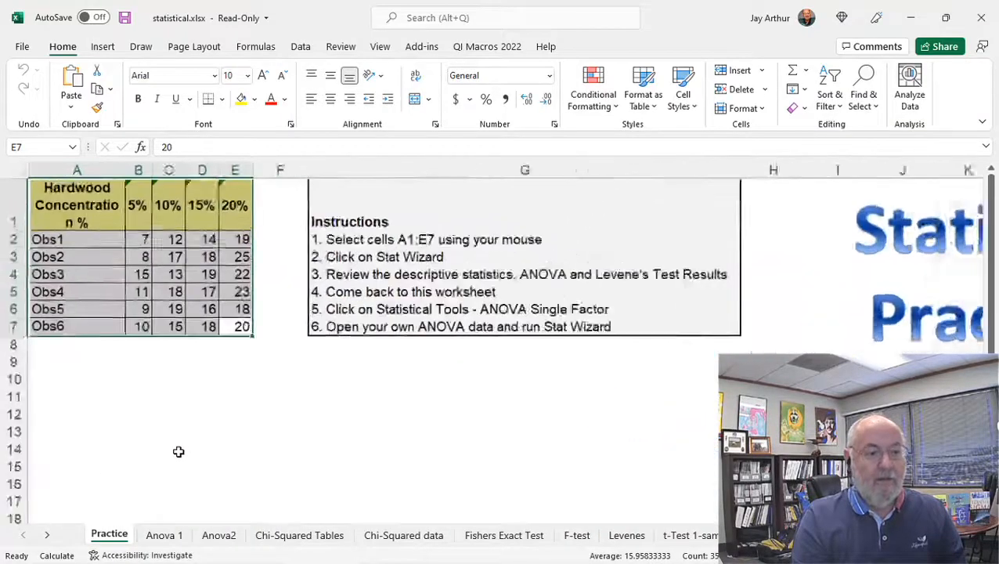
left_click(97, 222)
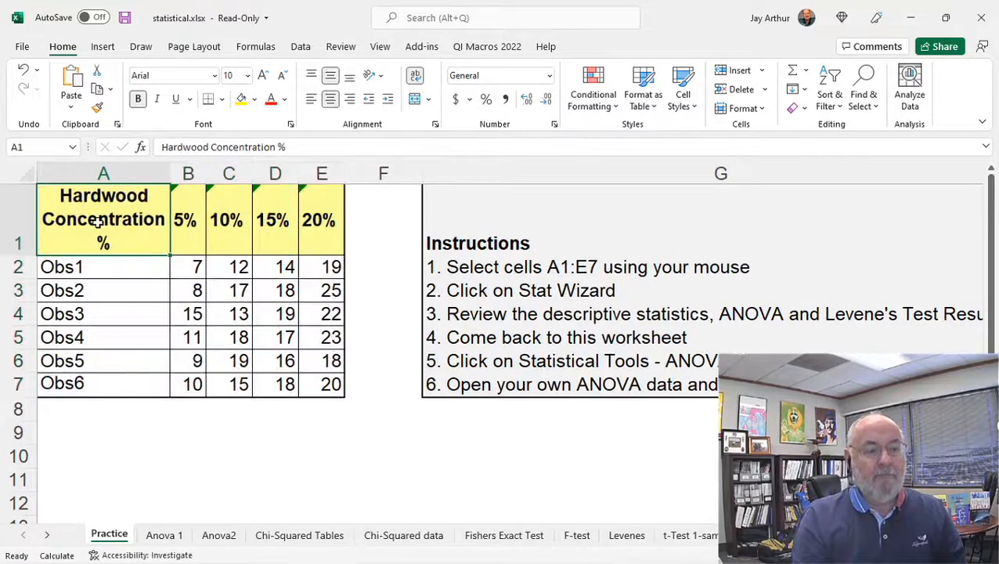
left_click(503, 49)
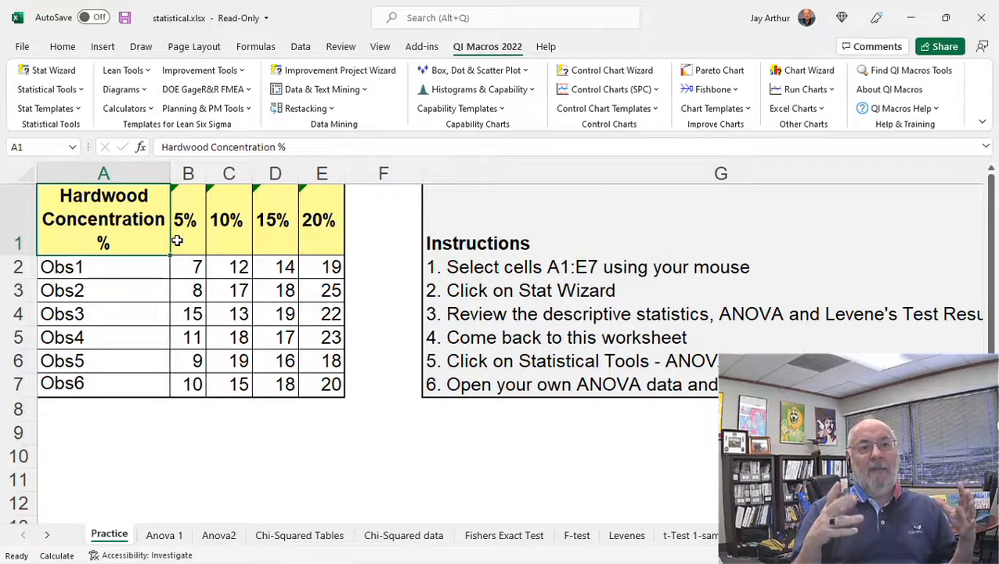
left_click(270, 303)
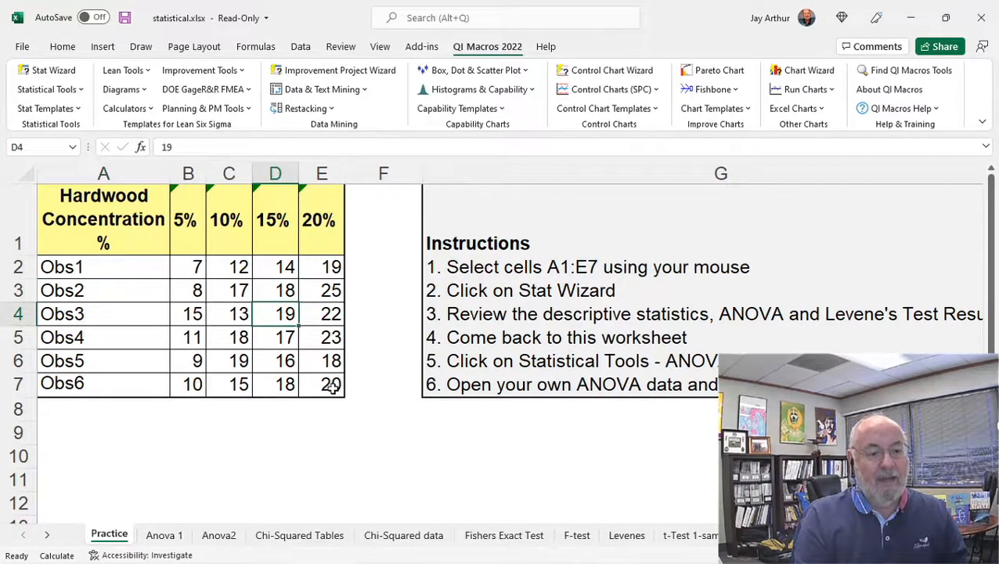
left_click_drag(329, 381, 100, 198)
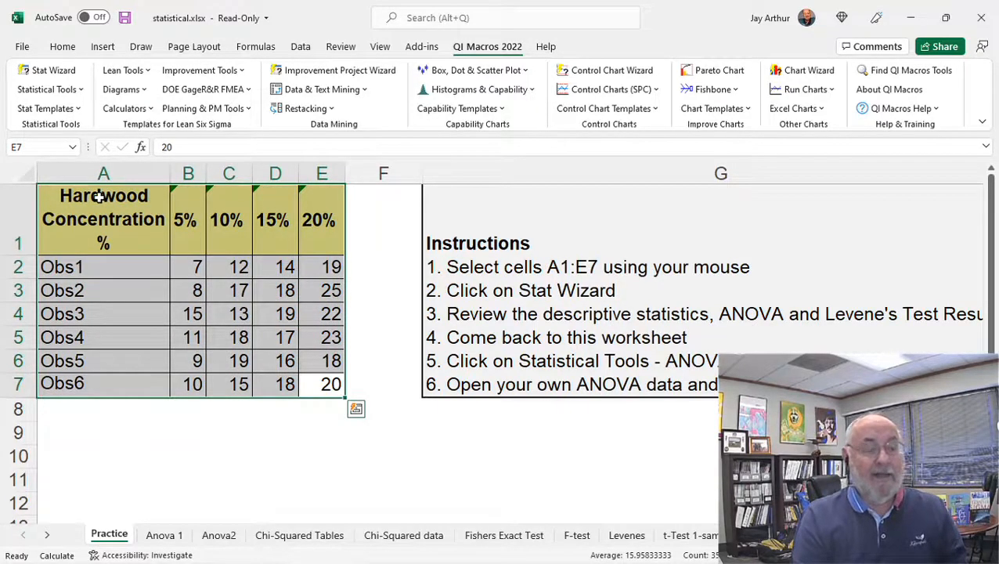
left_click(73, 92)
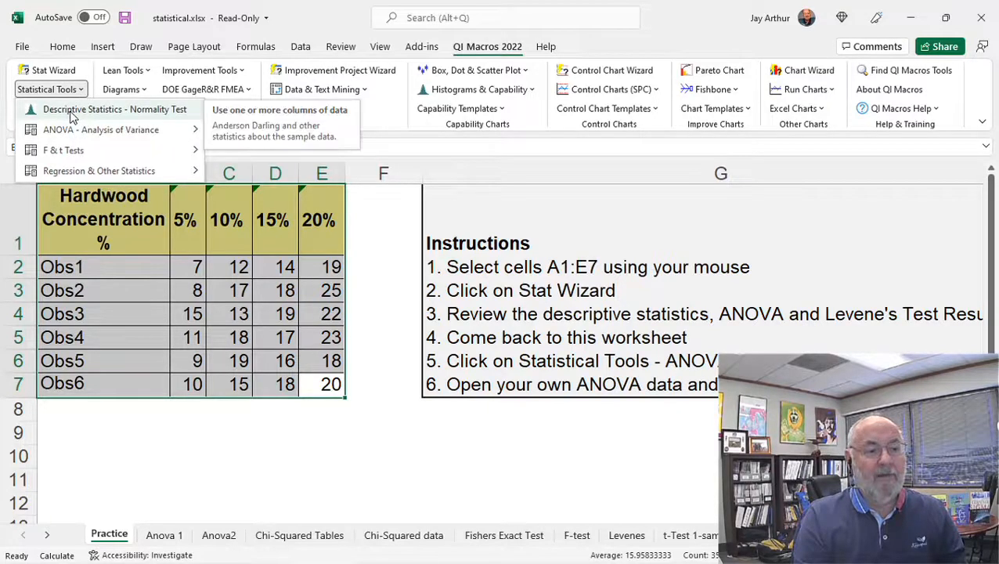
mouse_move(82, 133)
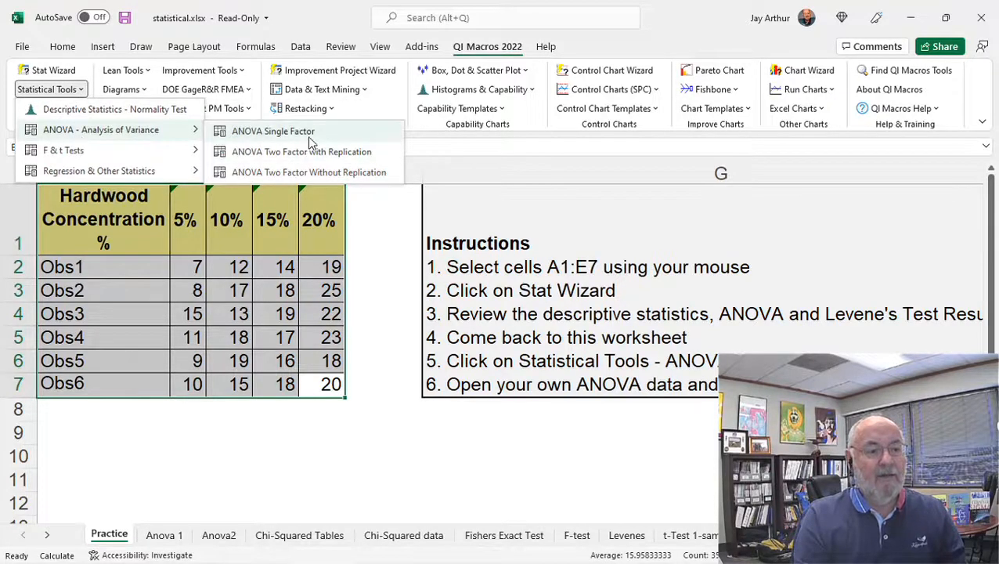
mouse_move(188, 151)
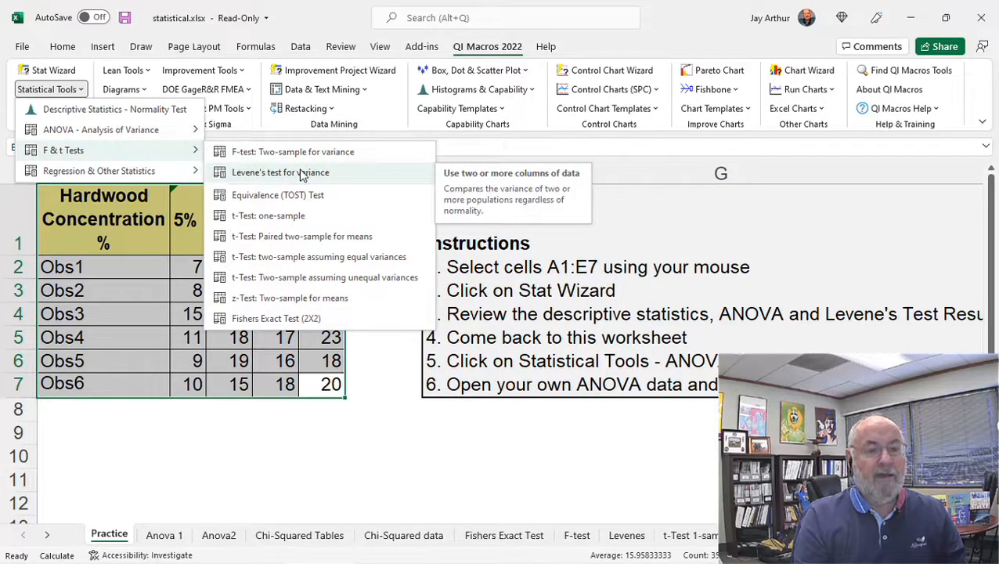
left_click(328, 16)
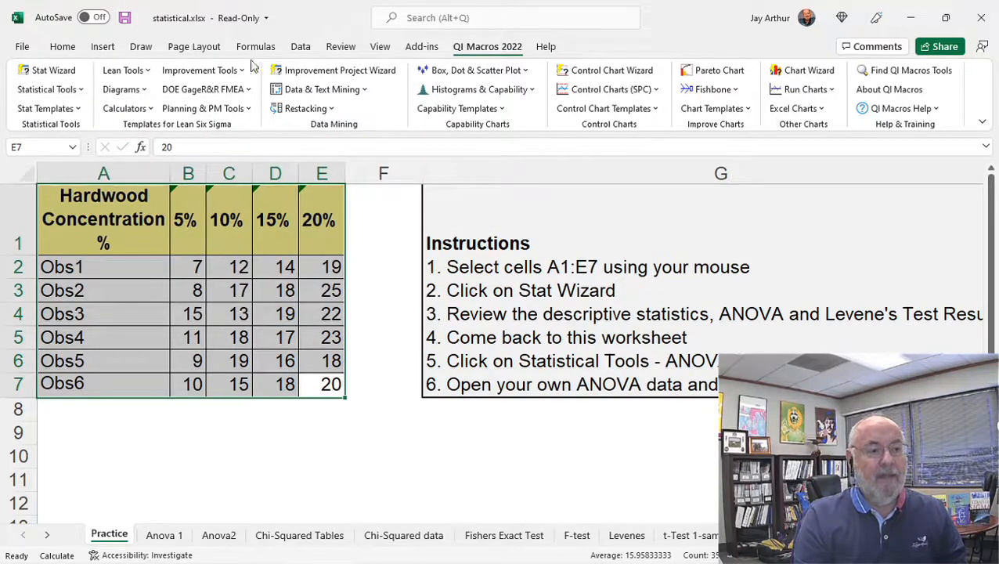
Step: Run the Stat Wizard on the selected hardwood data and review the One-Way ANOVA sheet with its box plot
left_click(47, 77)
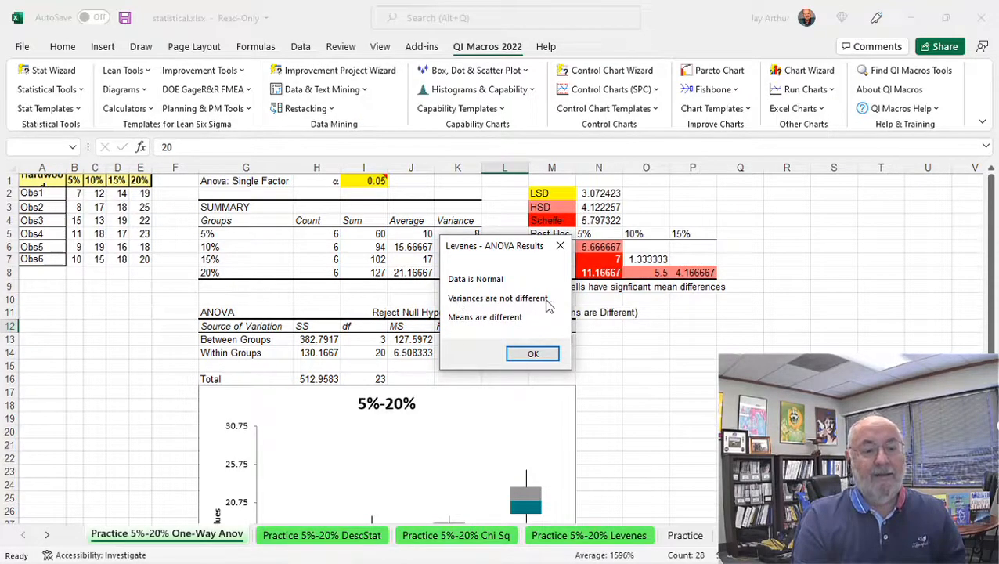
left_click(533, 354)
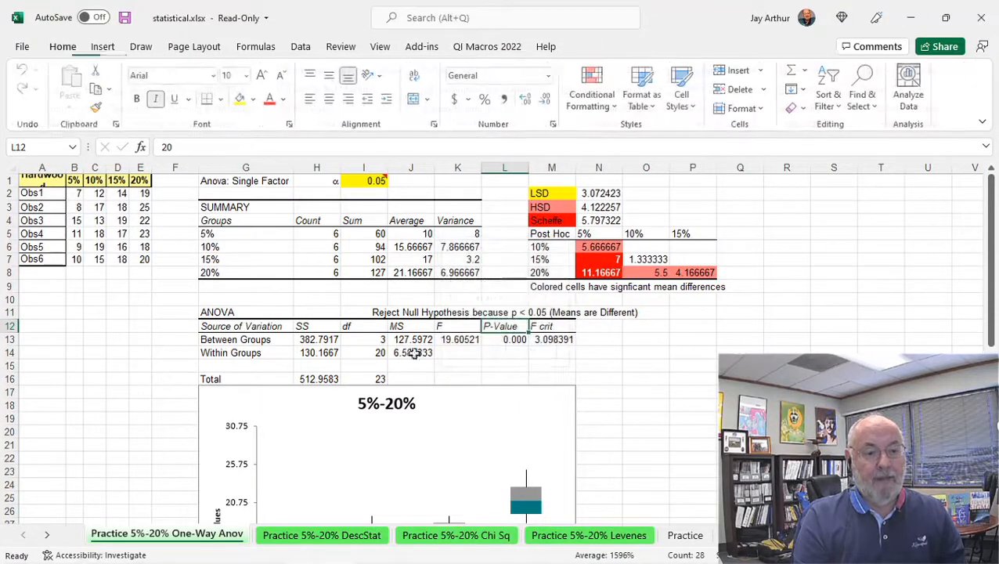
scroll(215, 391, "down", 4)
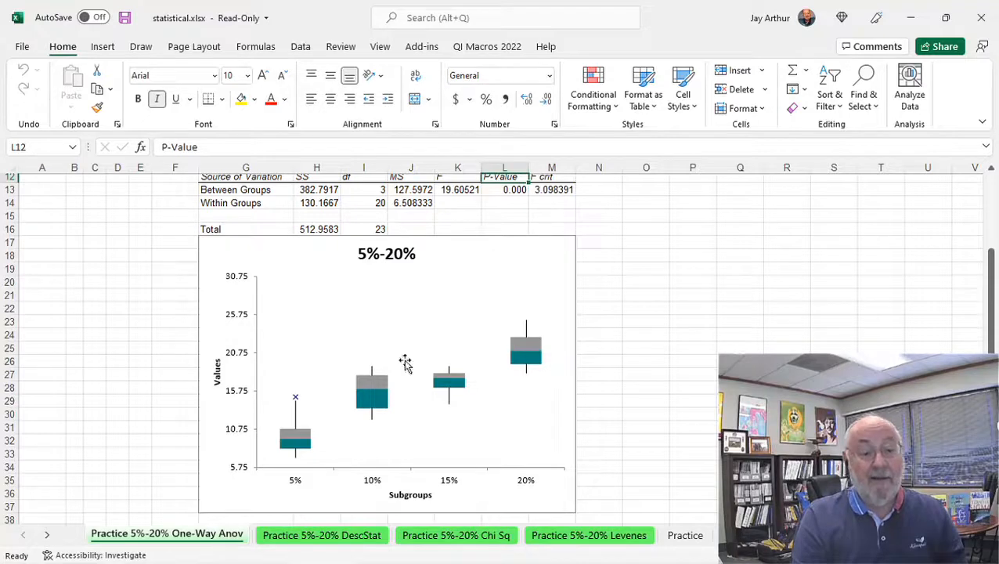
scroll(239, 362, "up", 4)
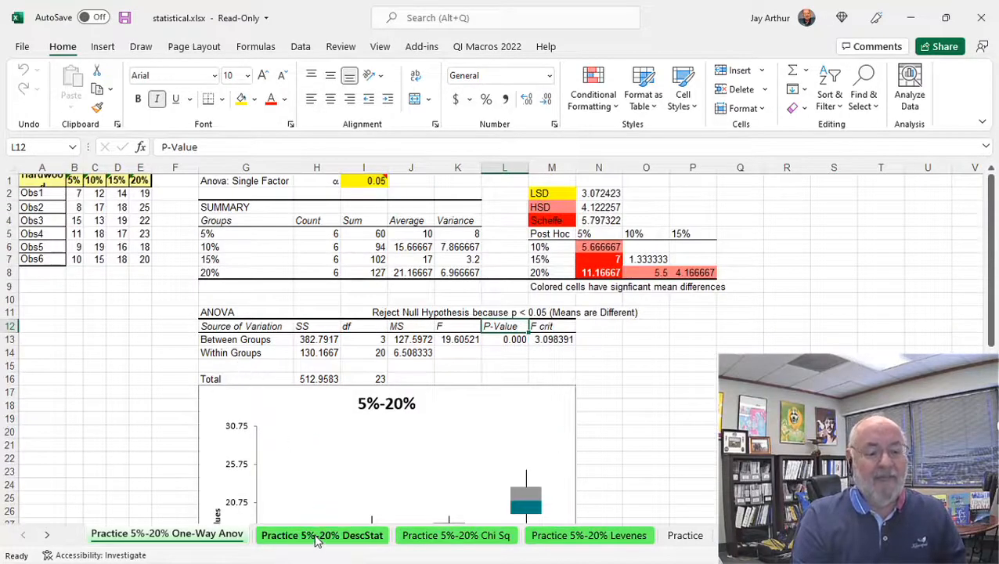
Step: Review the Levenes, DescStat and Chi Sq result sheets generated for the 5%-20% hardwood data
left_click(591, 536)
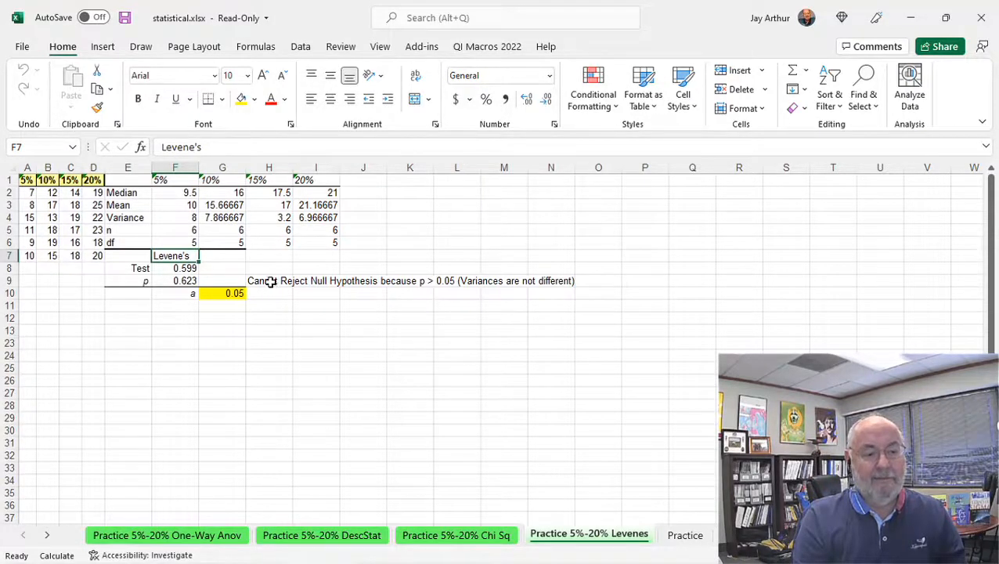
left_click(358, 536)
scroll(152, 433, "up", 4)
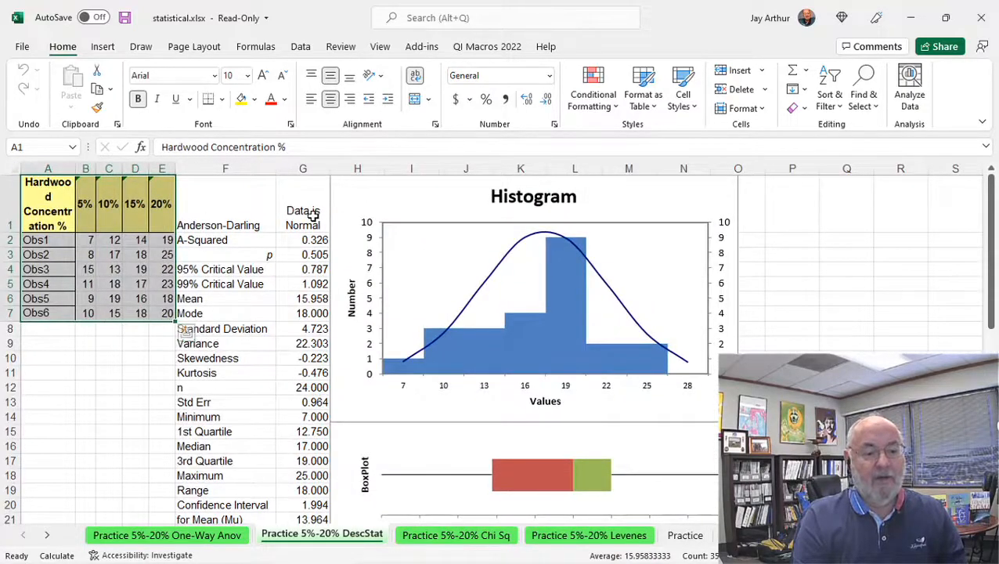
scroll(311, 317, "down", 8)
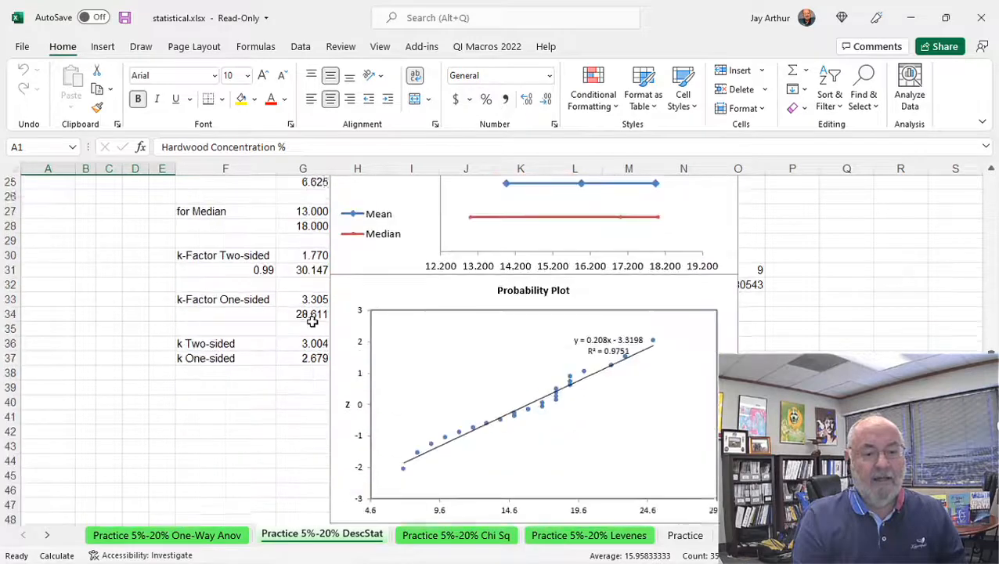
scroll(312, 317, "up", 3)
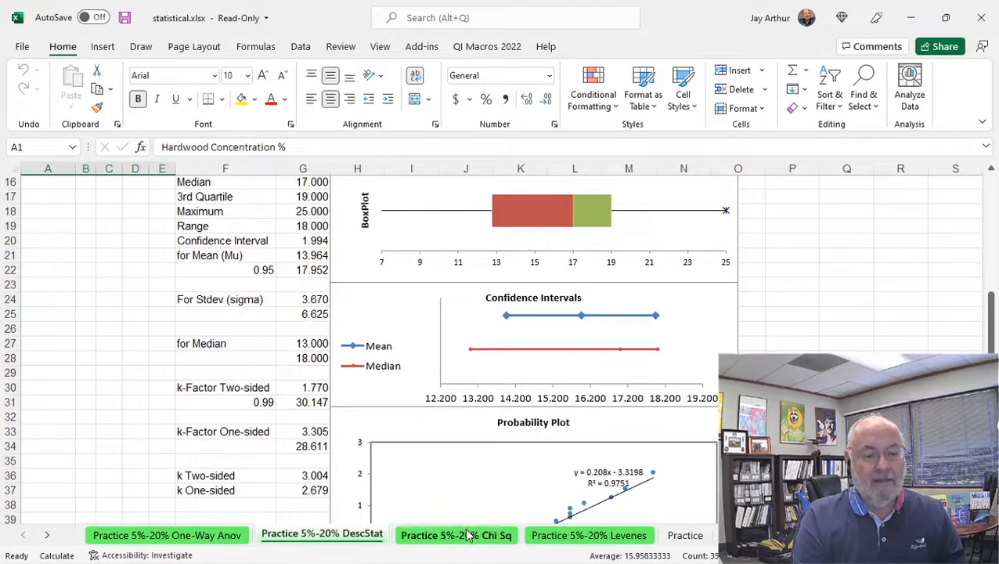
left_click(467, 535)
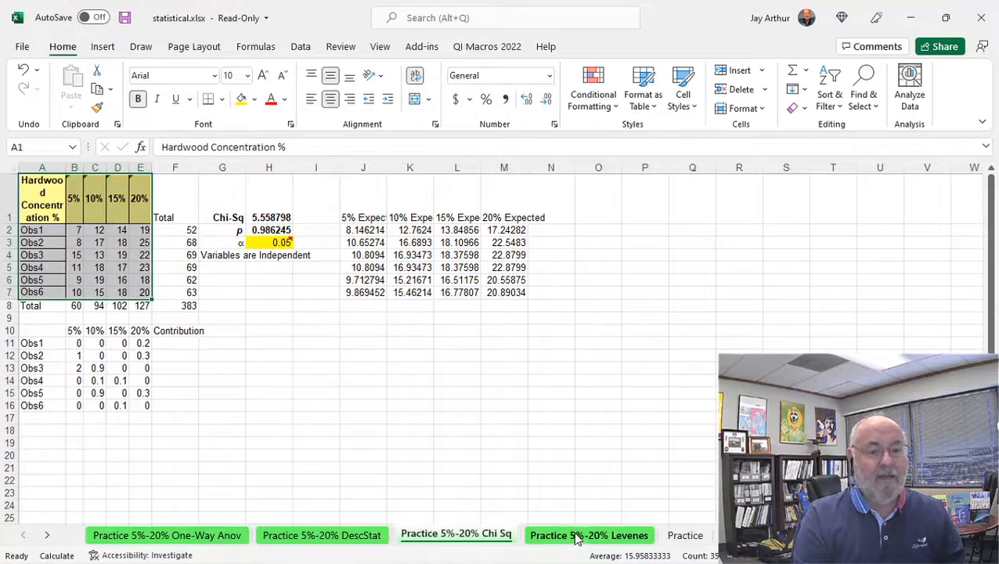
Step: Return to the Practice sheet and move on to the Anova 1 sheet of sample data
left_click(474, 47)
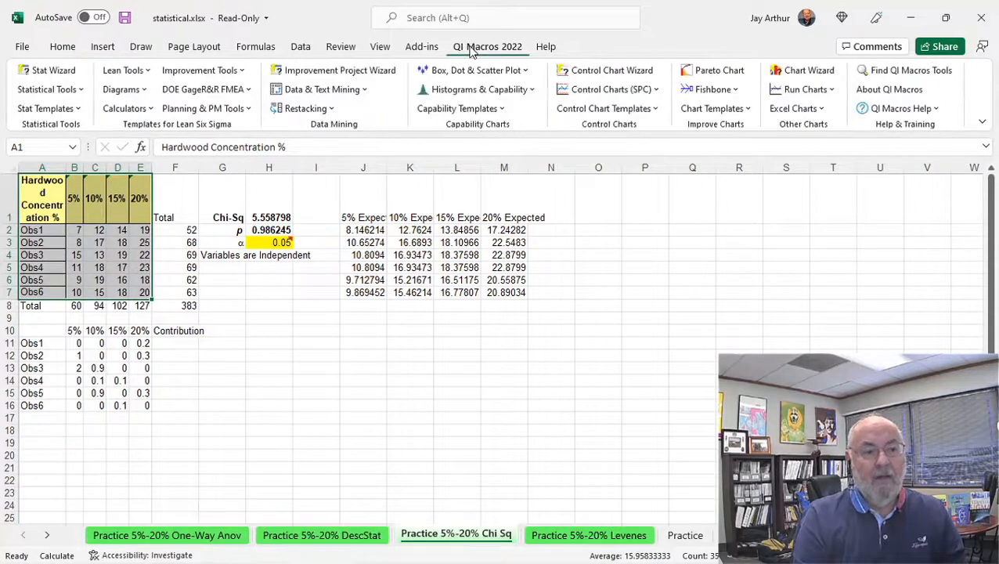
left_click(686, 537)
key("ctrl+Page_Down")
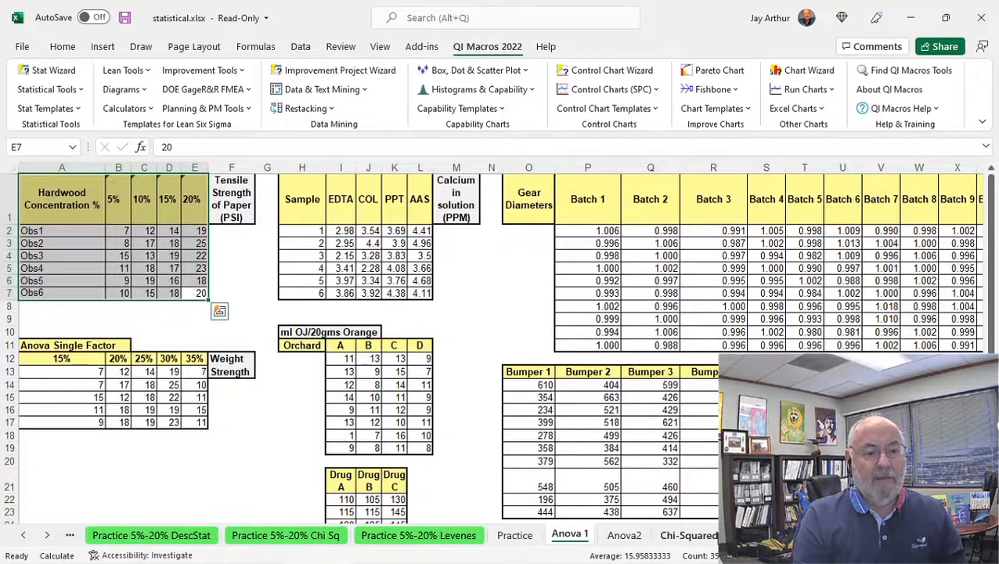
Step: Look over the sample data tables on the Anova 1 sheet, from calcium in solution down to the drug and bumper data
left_click(334, 214)
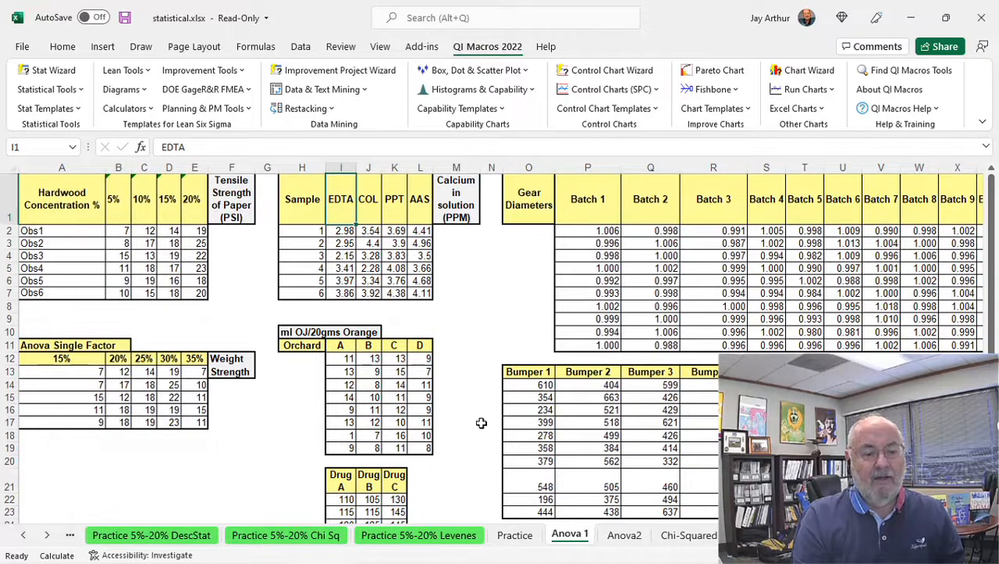
scroll(447, 404, "down", 4)
scroll(447, 403, "up", 4)
scroll(447, 403, "down", 3)
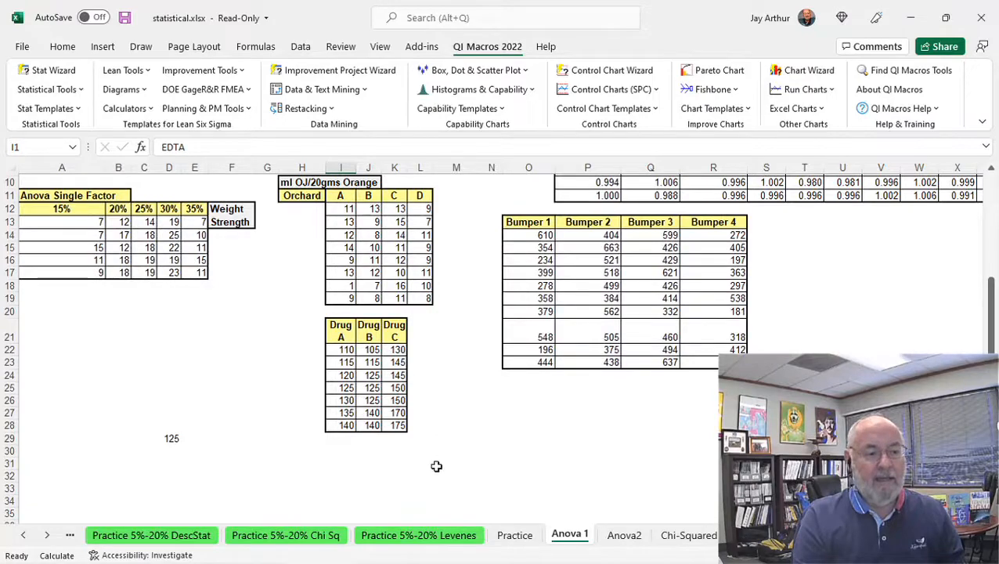
scroll(274, 439, "up", 2)
scroll(274, 439, "up", 1)
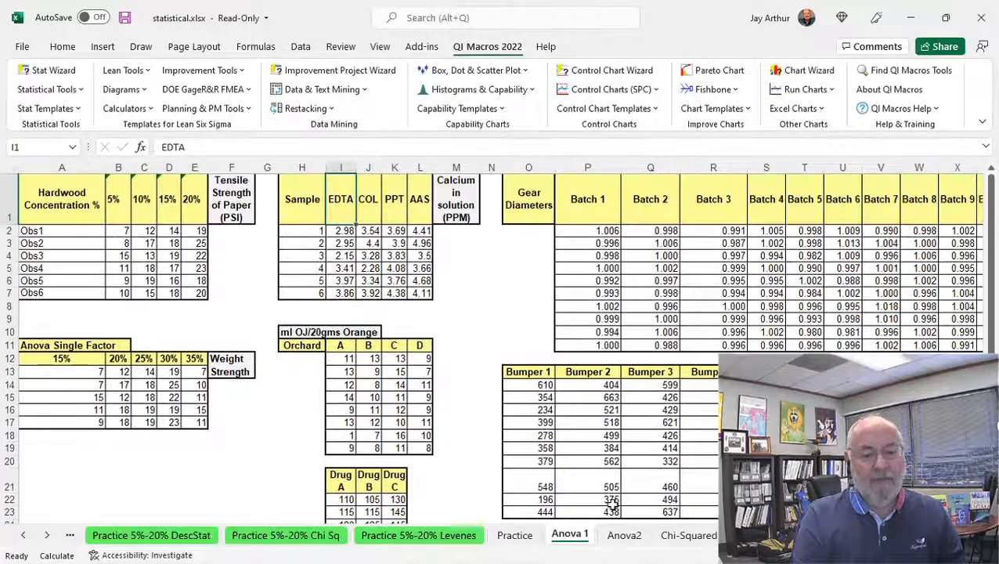
Step: Browse the sample sheets from Chi-Squared data through Fishers Exact Test, F-test, t-Test and Equivalence Test to Regression Data
left_click(695, 539)
left_click(696, 538)
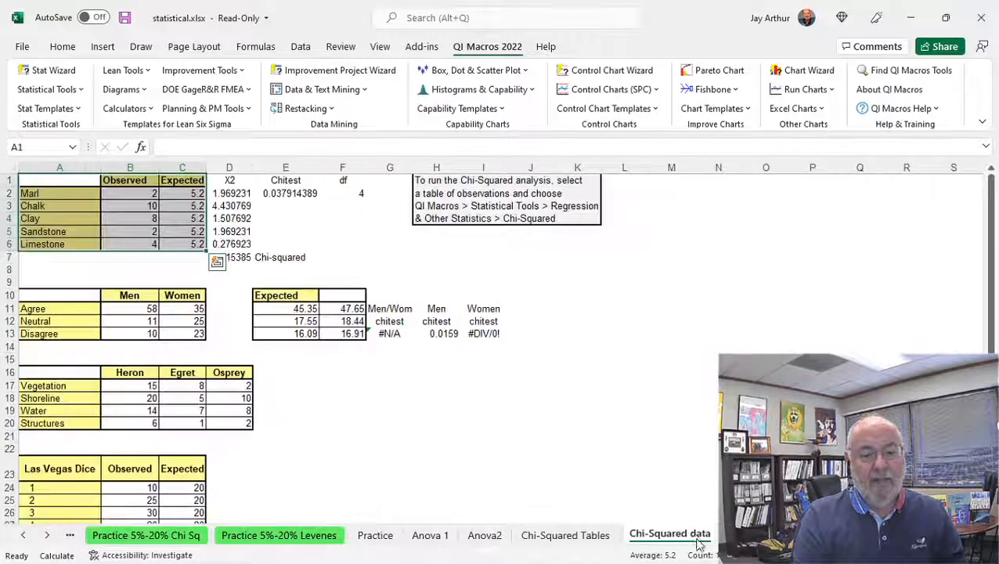
left_click(729, 537)
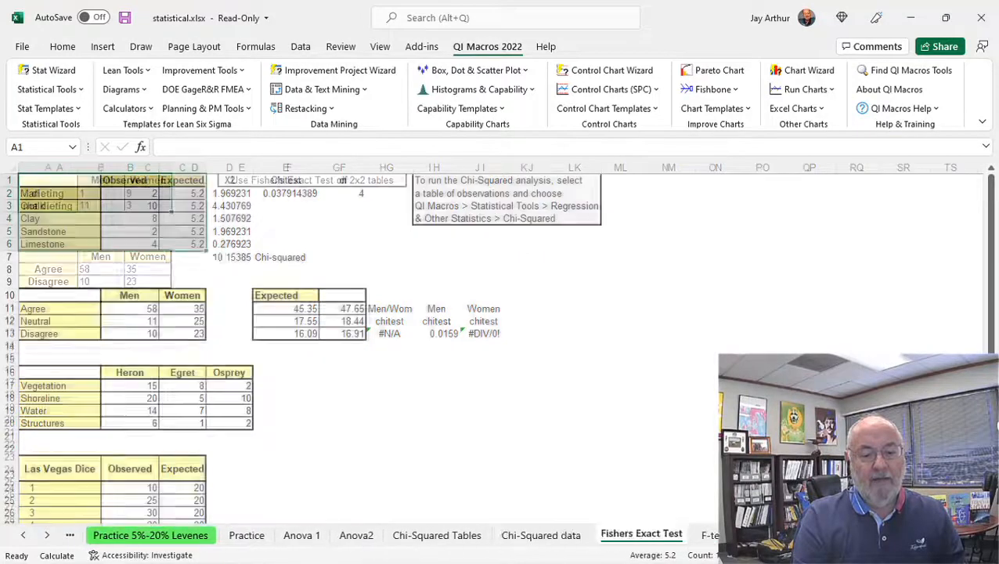
left_click(710, 535)
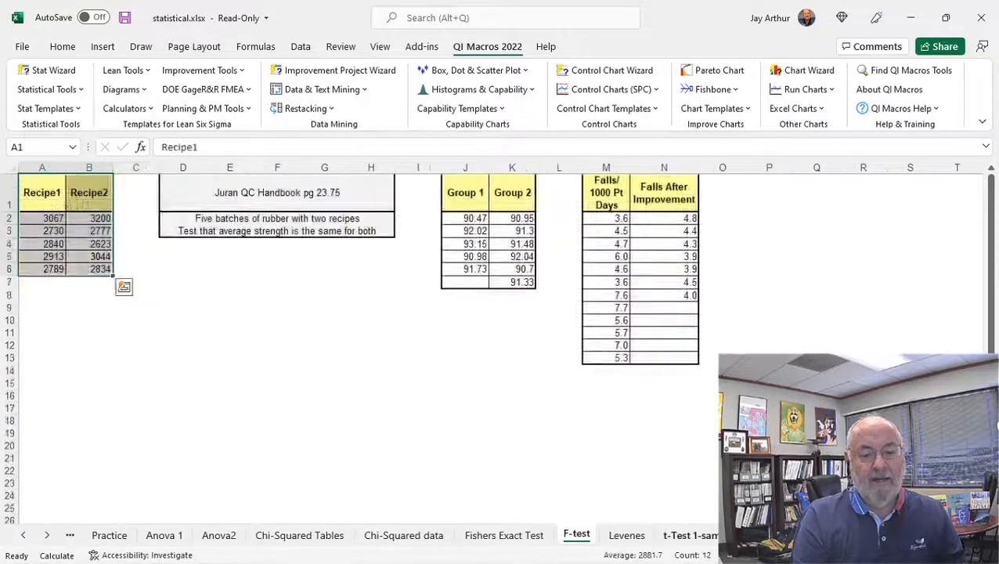
left_click(672, 537)
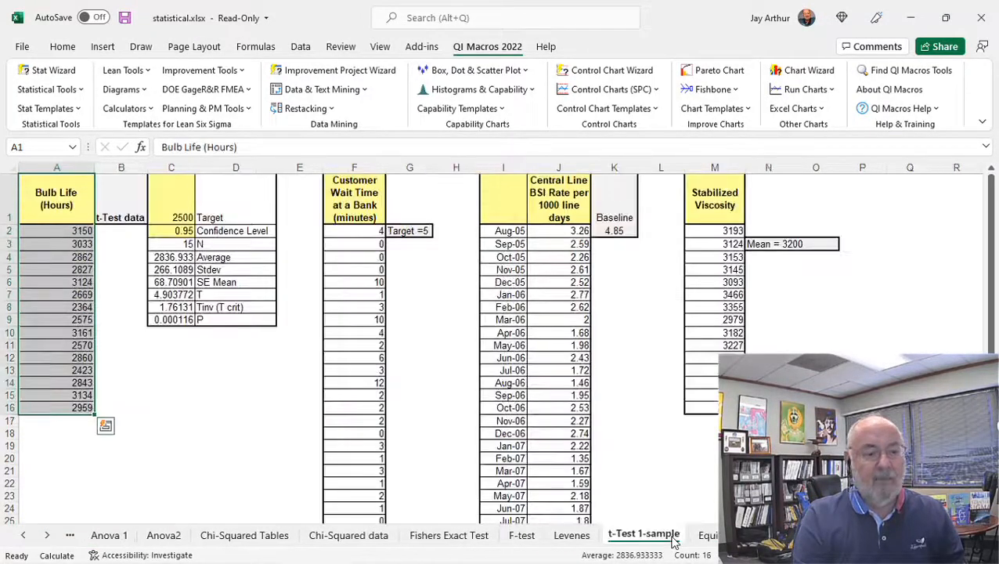
left_click(706, 537)
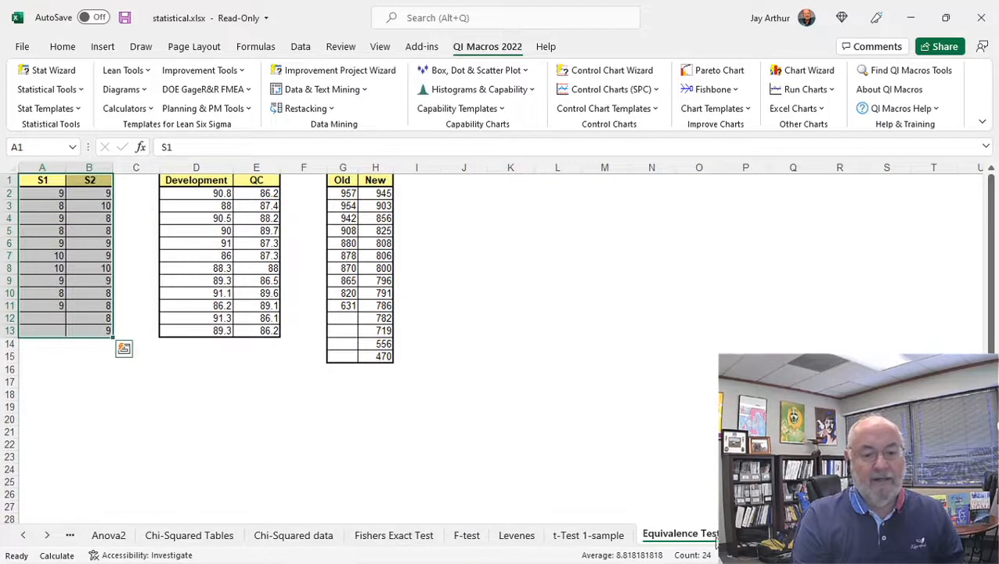
left_click(700, 538)
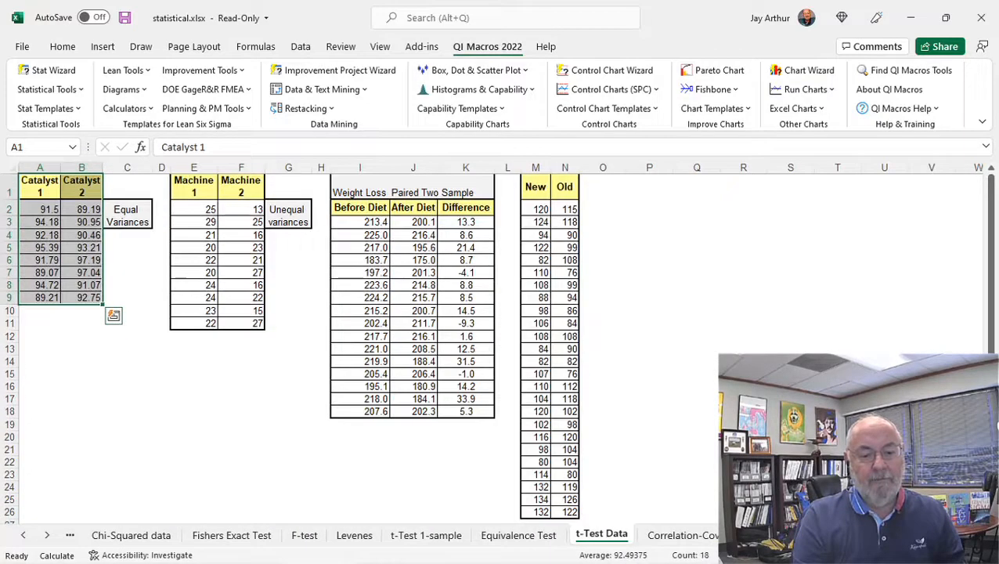
left_click(699, 538)
left_click(699, 538)
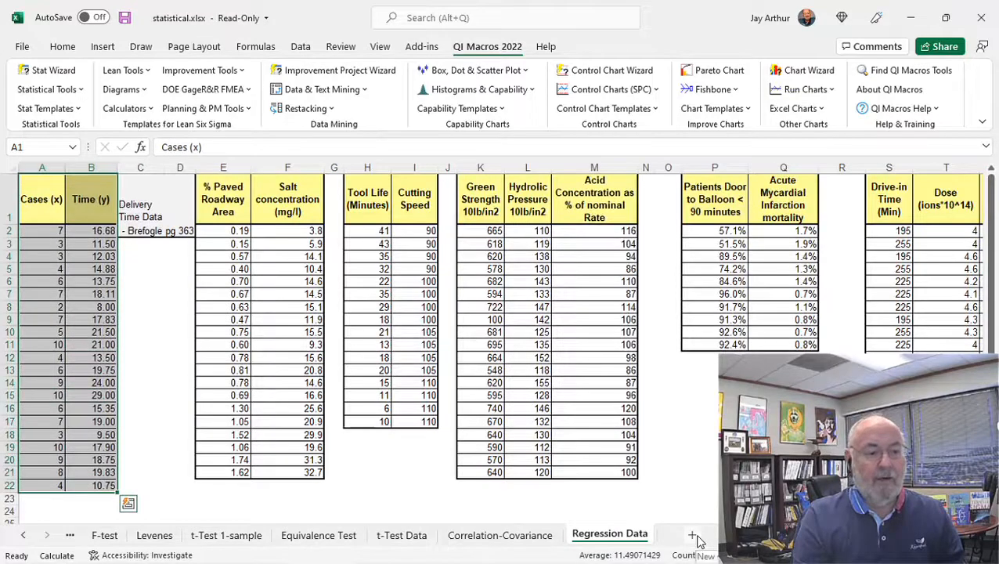
Step: Run a Regression on the Cases (x) and Time (y) data in A1:B22, with the Y values in the last column
left_click(84, 345)
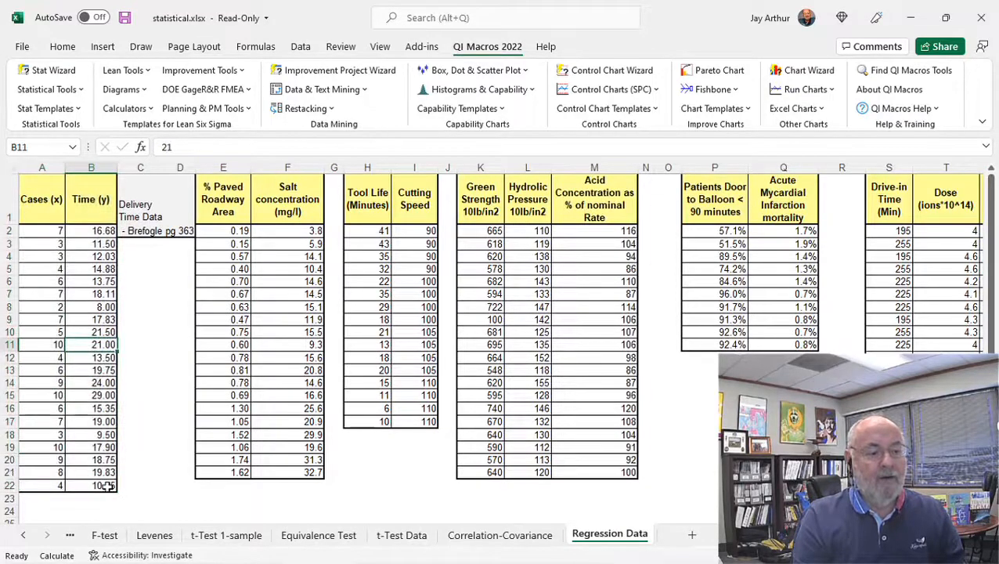
left_click_drag(106, 485, 28, 200)
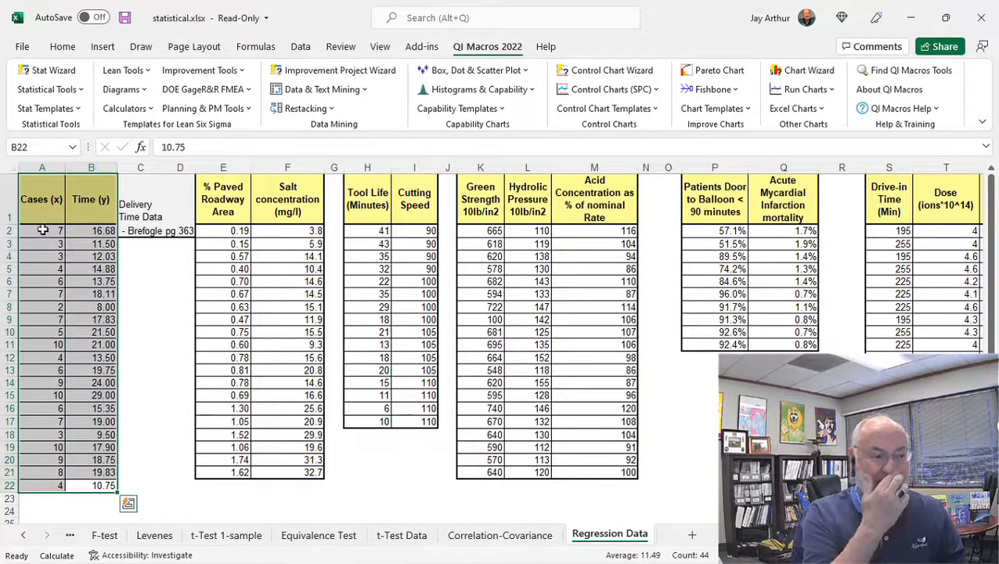
left_click(44, 89)
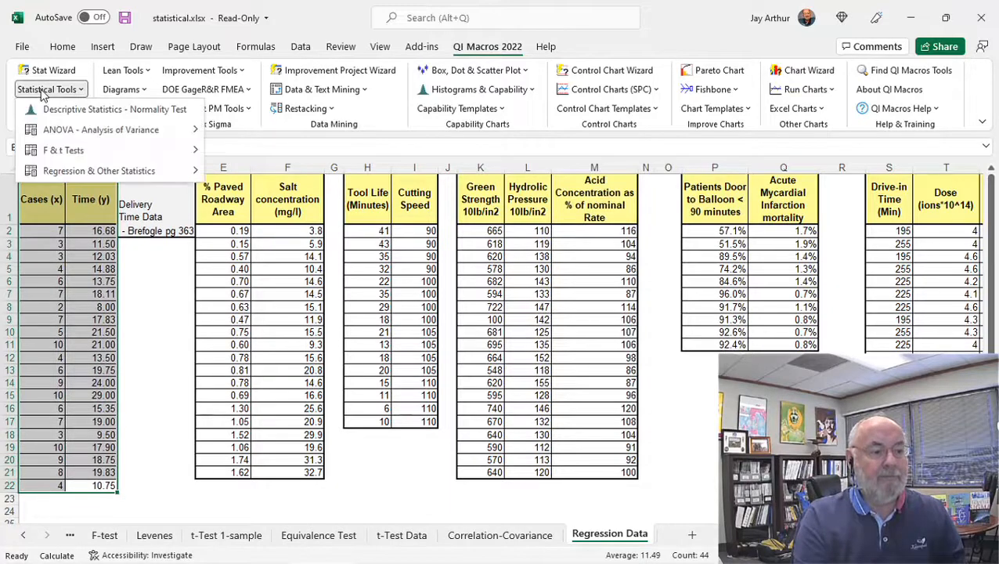
mouse_move(116, 170)
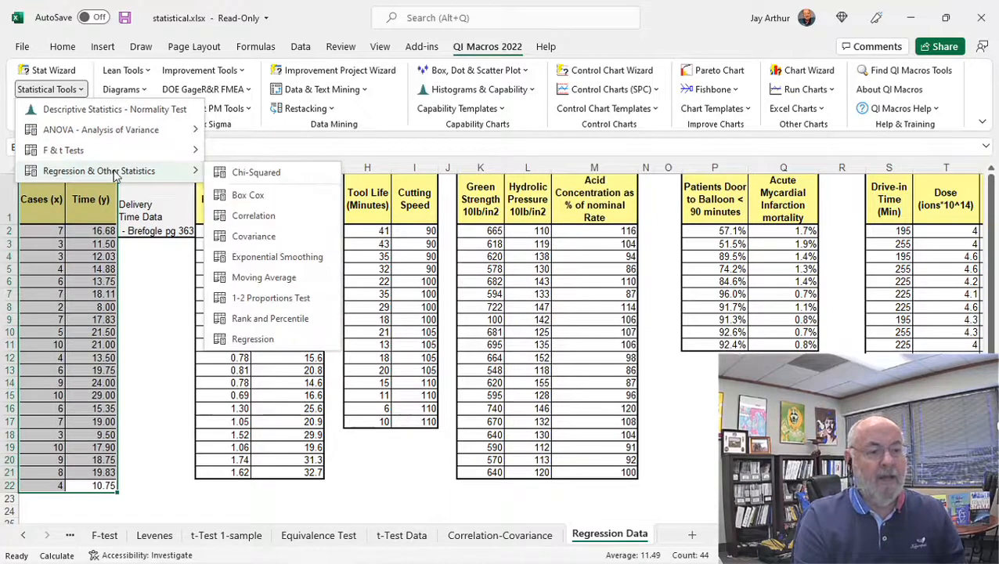
left_click(252, 339)
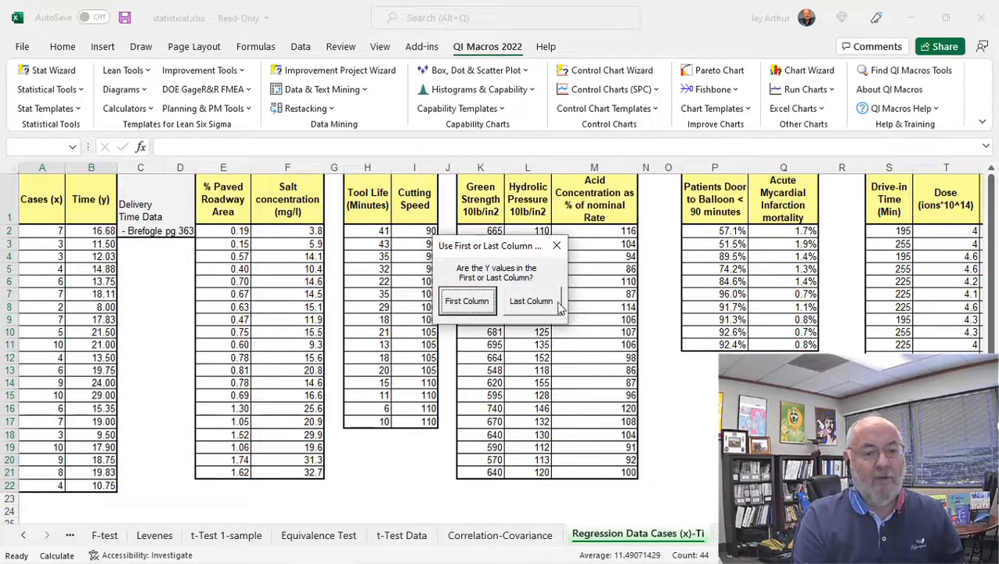
left_click(540, 304)
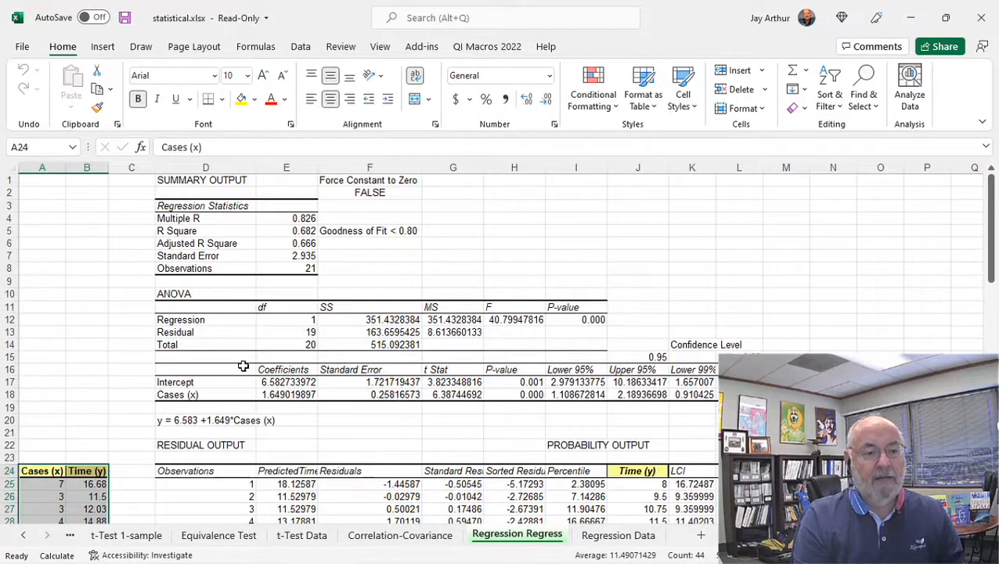
Step: Review the regression output sheet, including its scatter, residual and percentile charts and the summary statistics
scroll(234, 355, "down", 8)
scroll(234, 355, "down", 9)
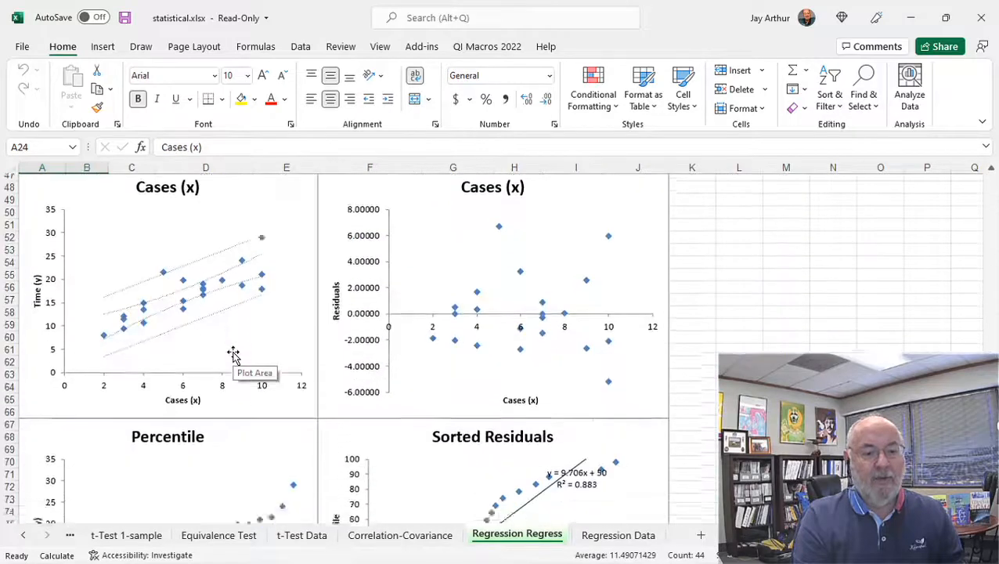
scroll(234, 354, "up", 17)
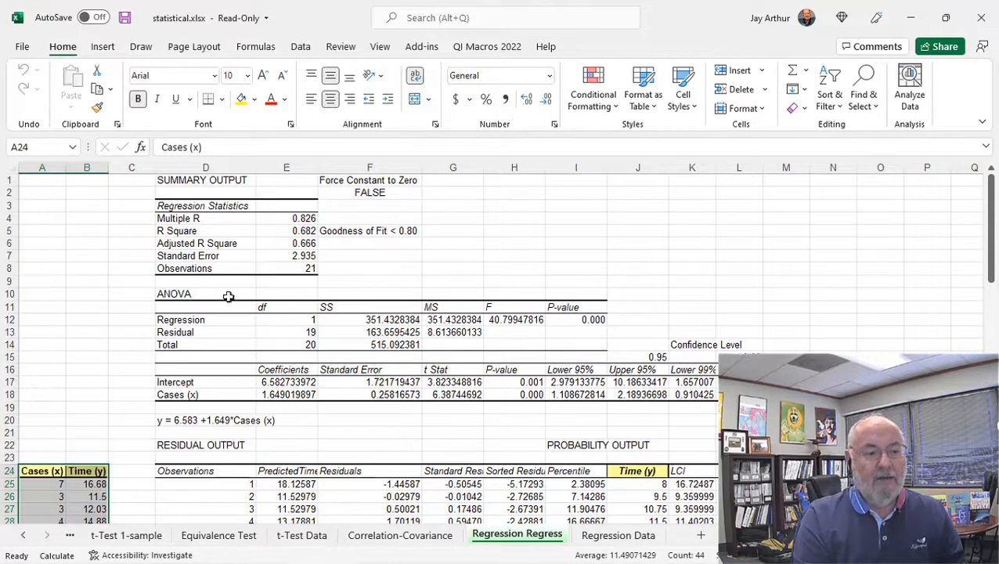
Step: Show which statistical test templates QI Macros offers, without opening any of them
left_click(483, 47)
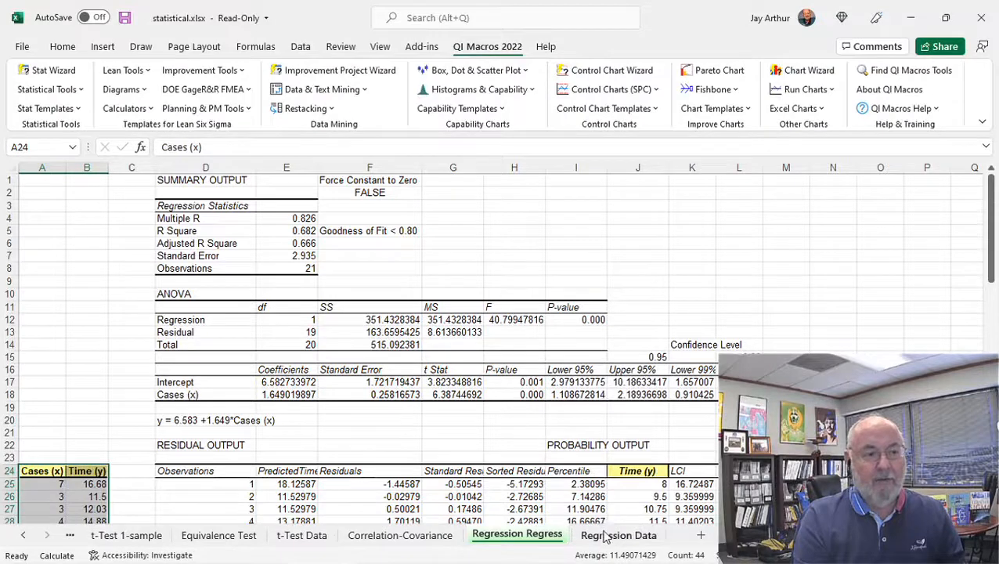
left_click(41, 108)
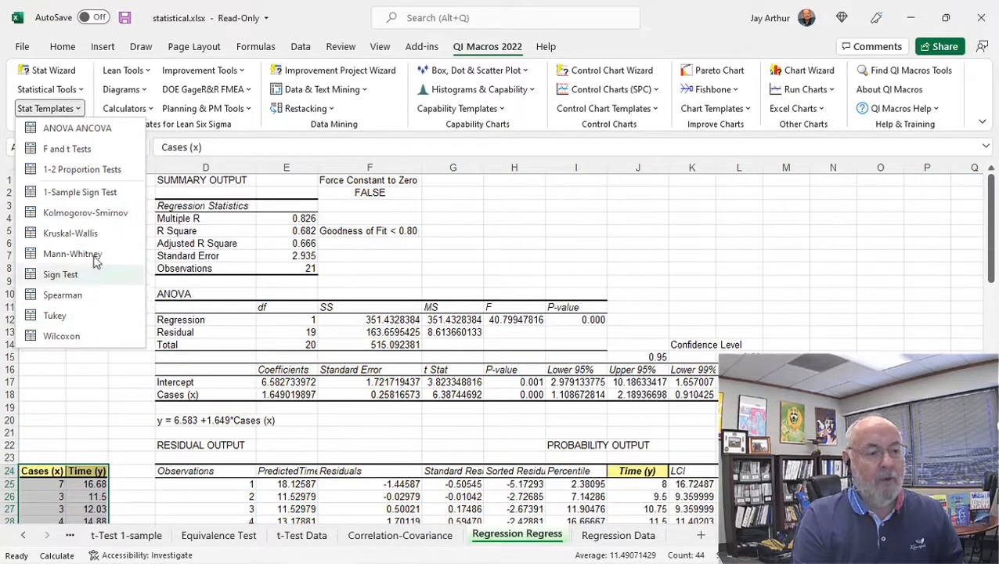
left_click(690, 23)
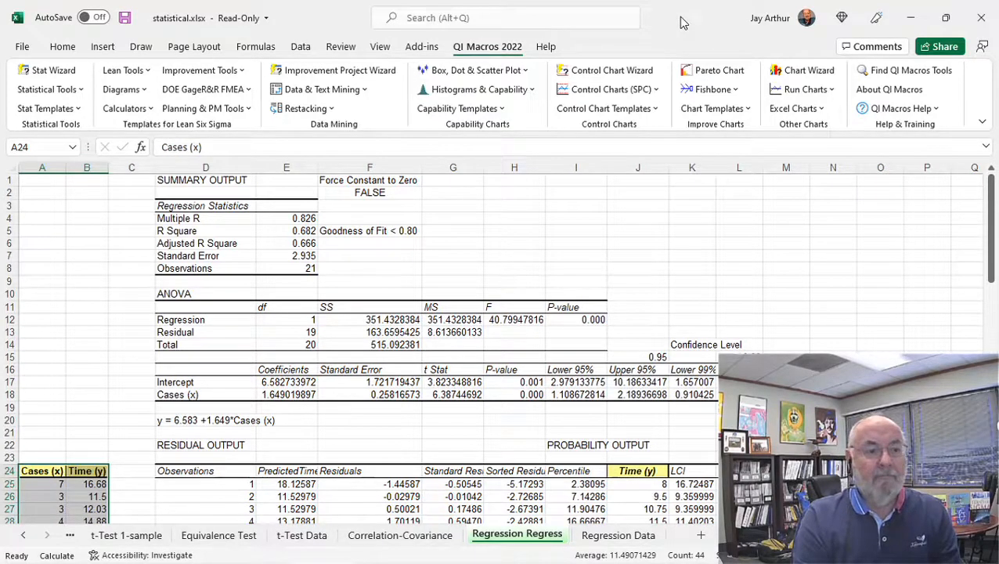
Step: Close statistical.xlsx without saving, and switch to the PowerPoint slide show to advance to the quote about crunching the numbers
key("ctrl+w")
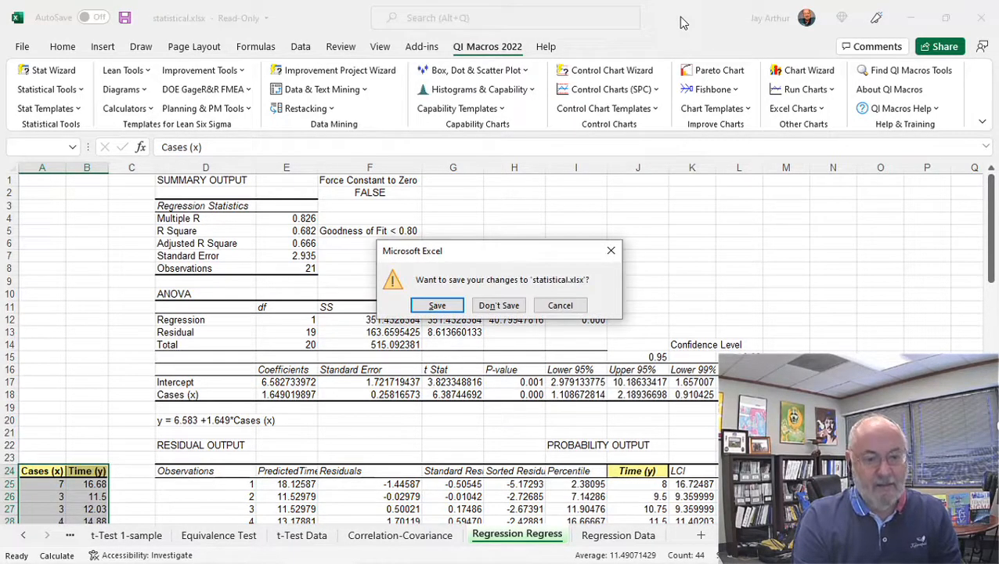
left_click(510, 307)
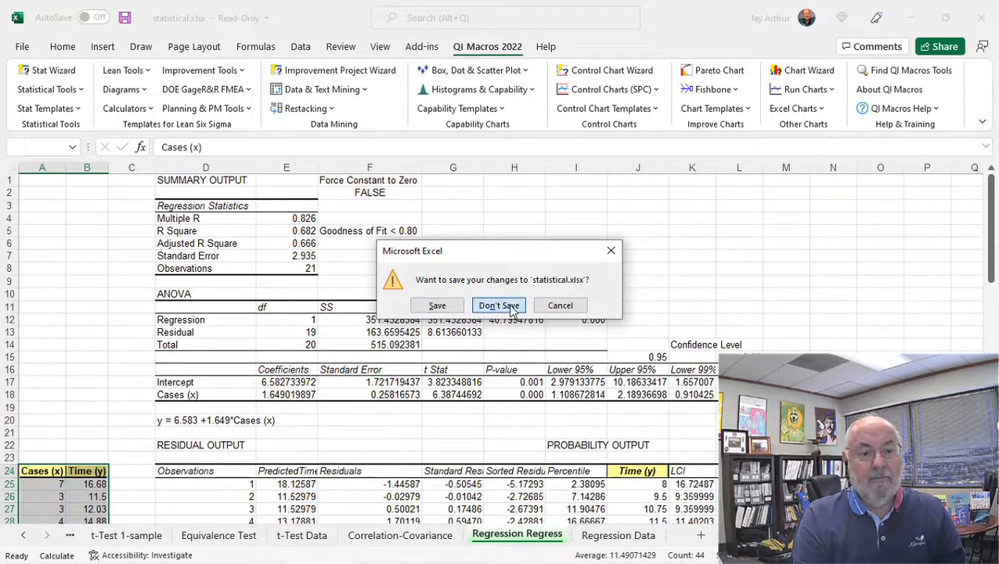
key("alt+Tab")
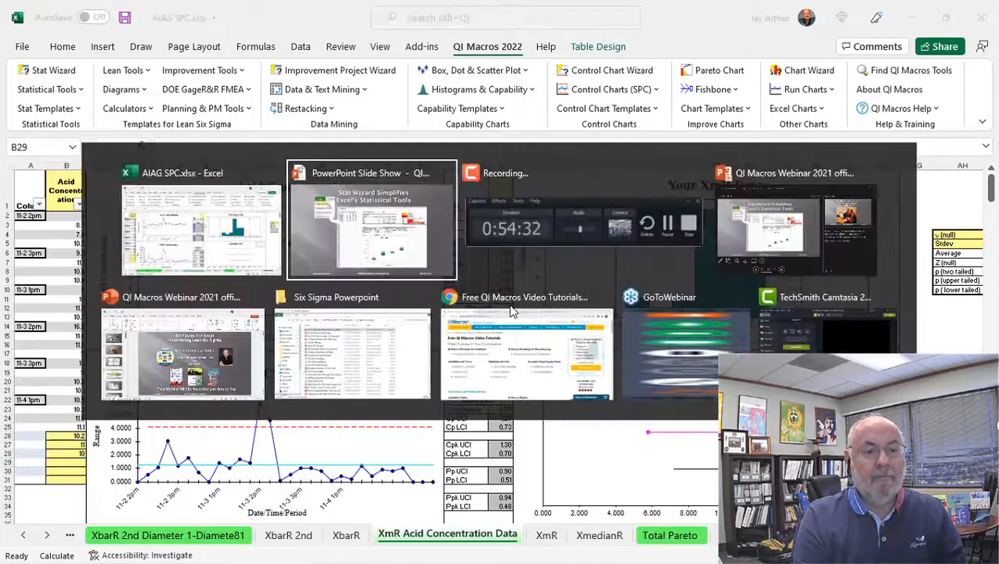
left_click(501, 196)
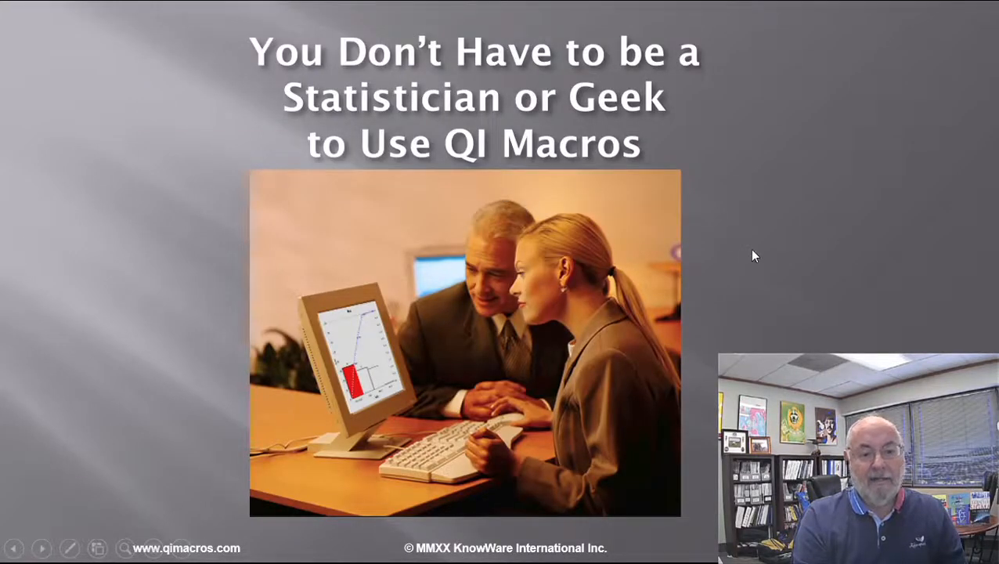
left_click(771, 202)
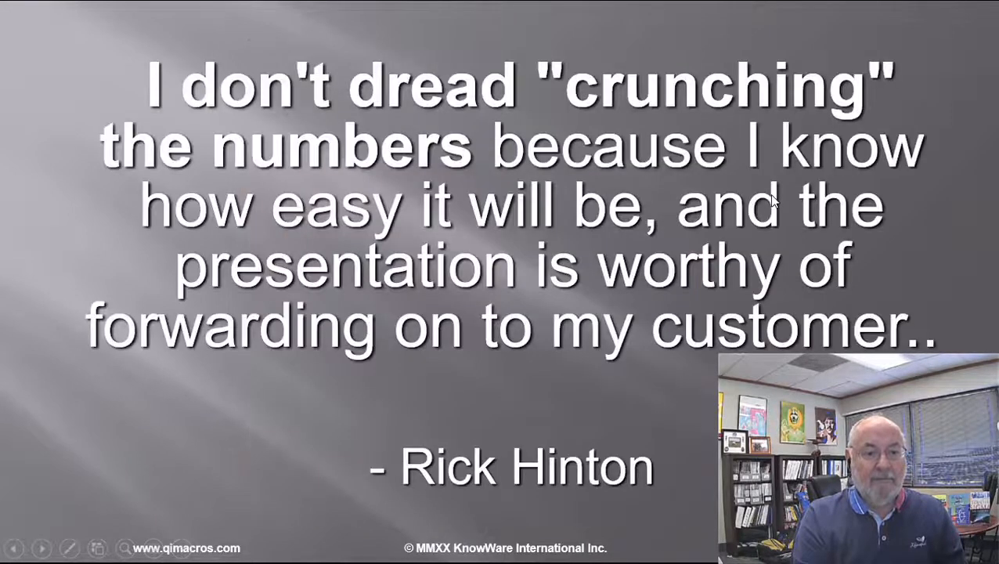